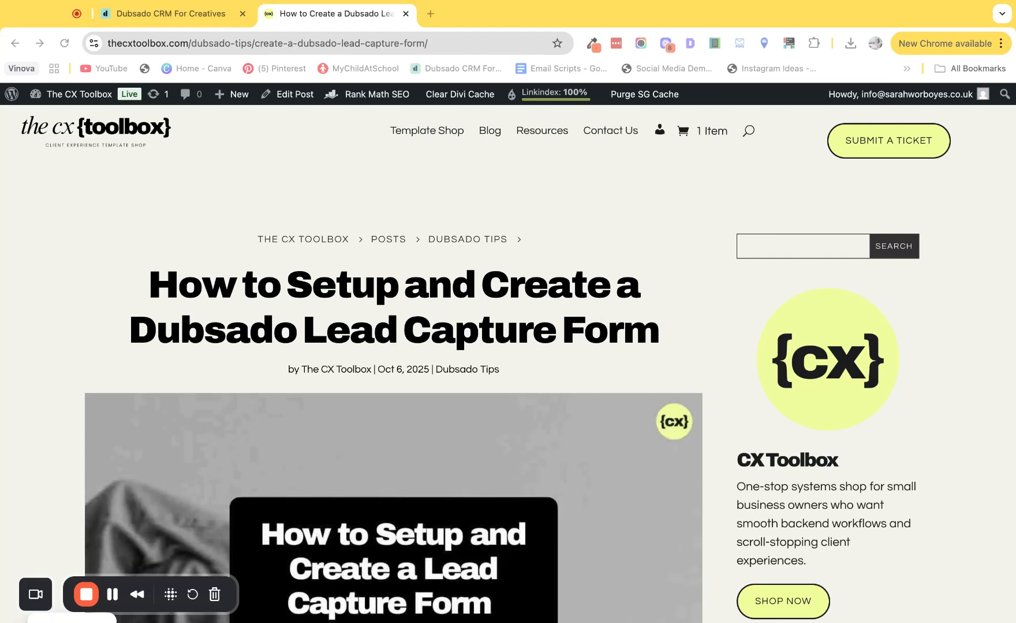
Step: Switch to Dubsado and add a lead project status named "Call Booked 📞" in the projects customization
key("ctrl+shift+Tab")
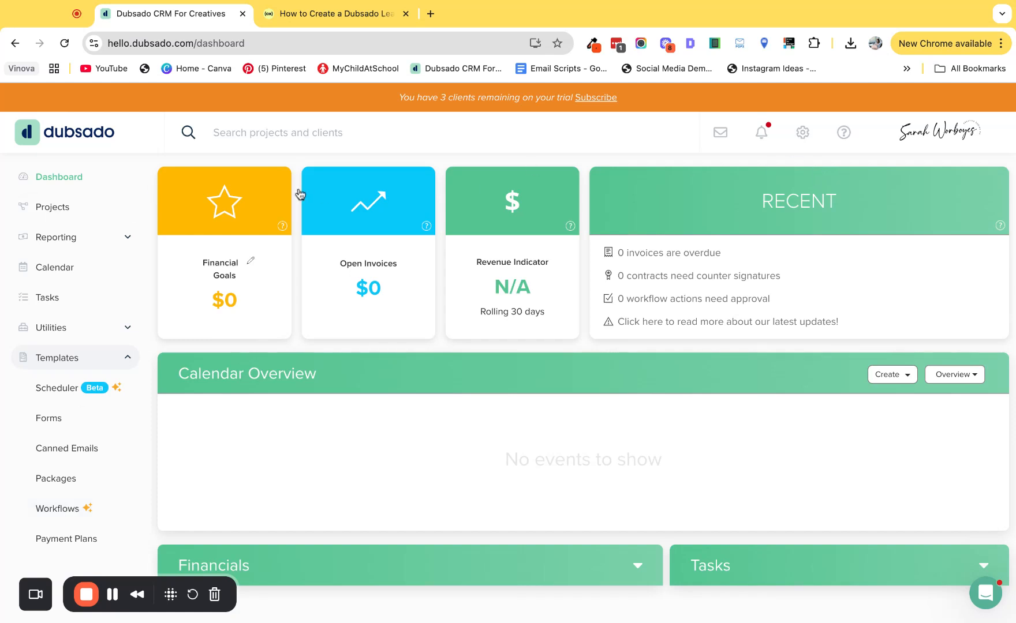
left_click(109, 206)
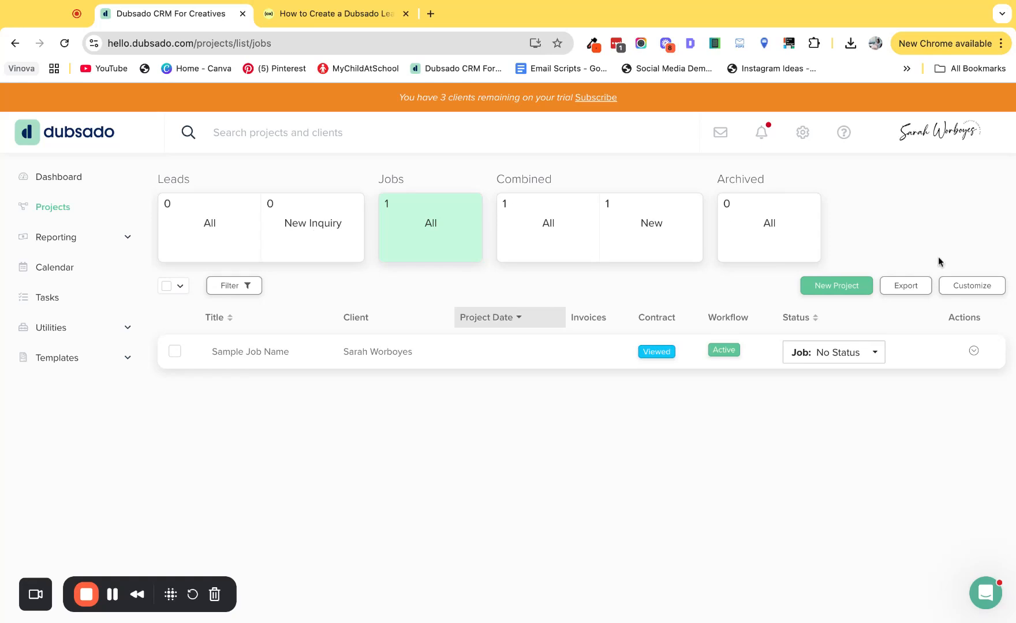
left_click(975, 287)
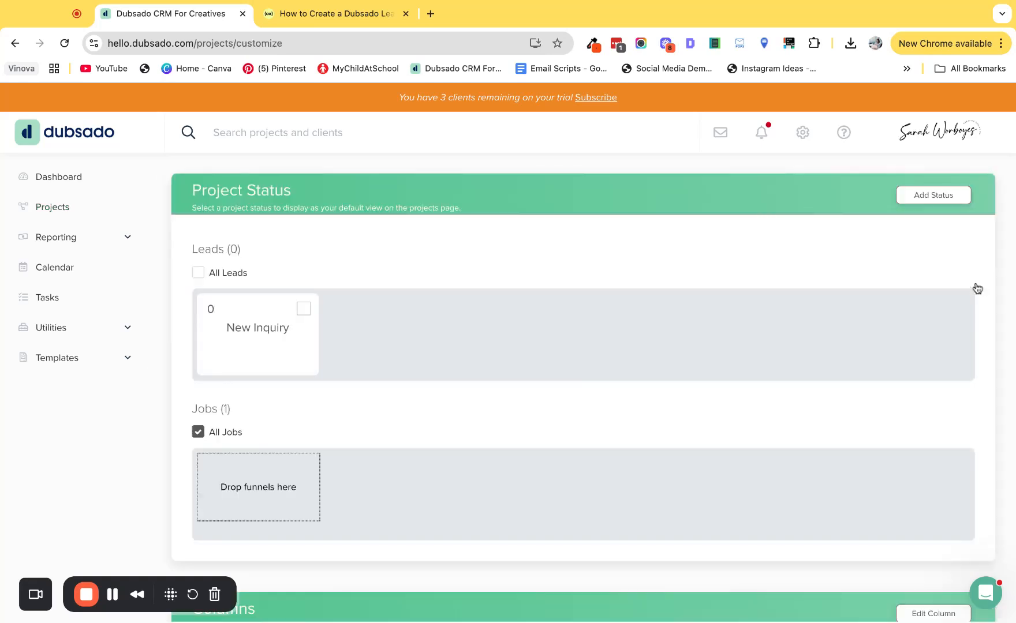
left_click(919, 198)
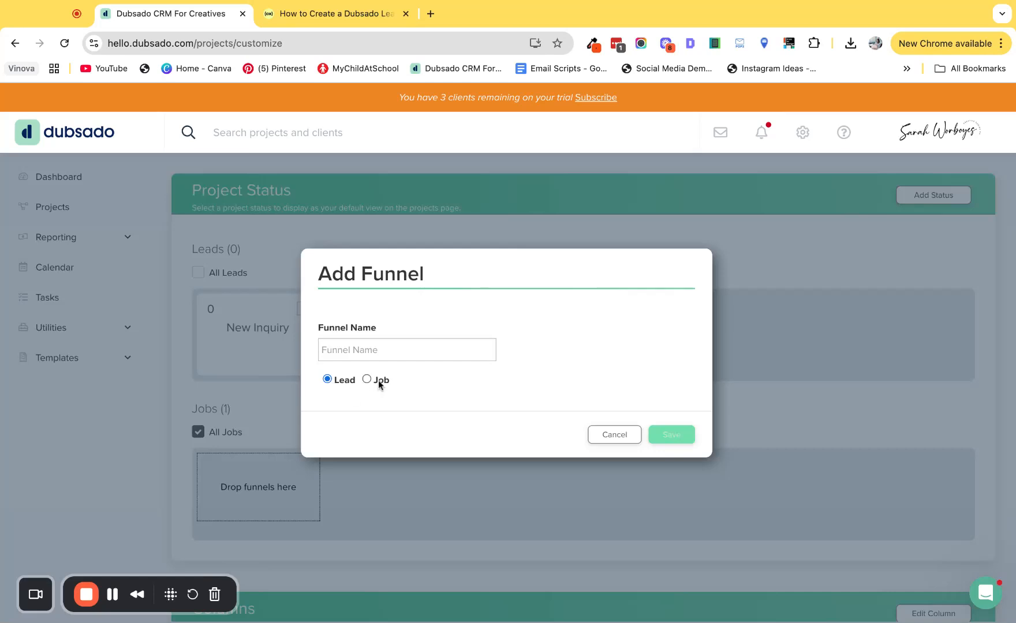
left_click(347, 349)
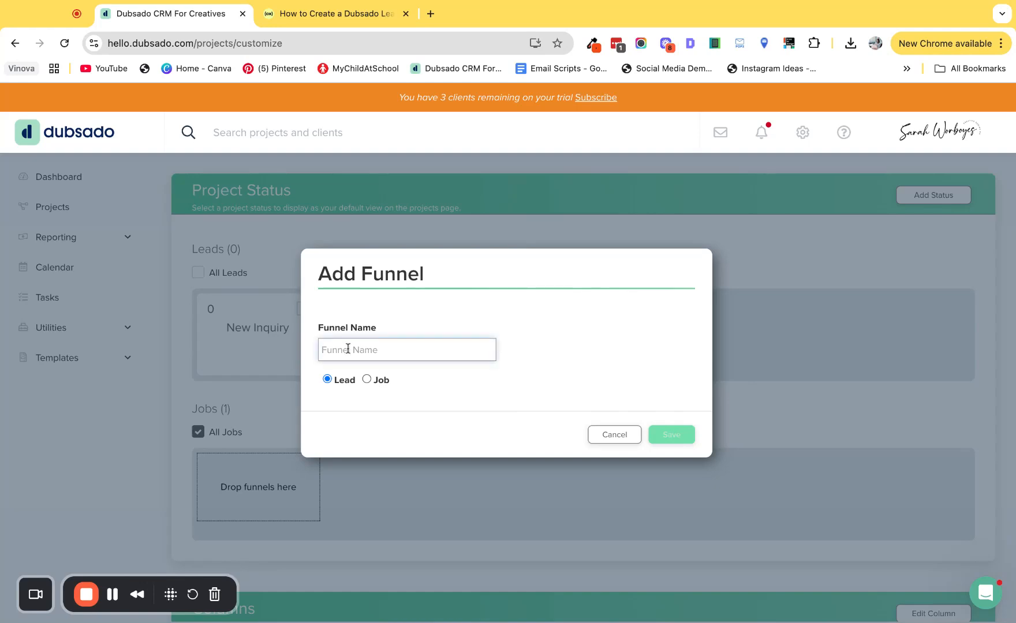
type("Call Booked 📞")
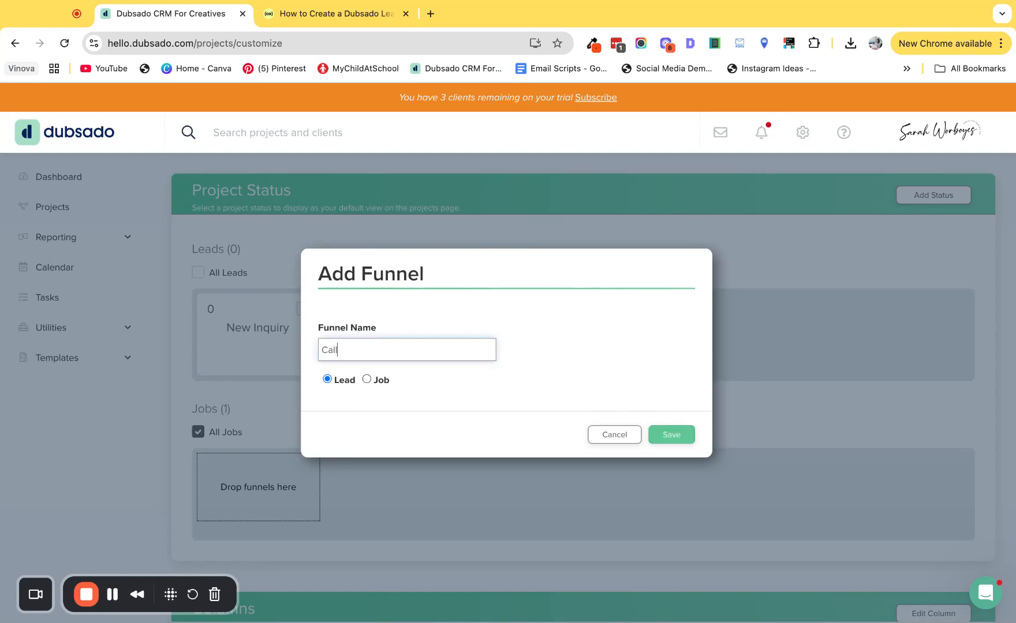
left_click(664, 436)
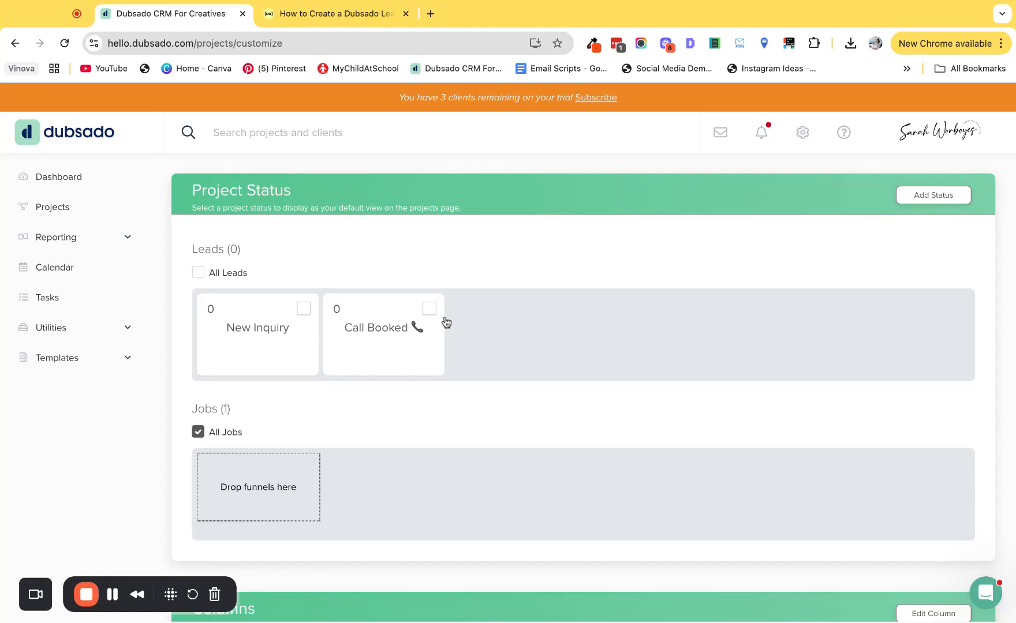
Step: Add another lead project status named "Questionnaire ✅"
left_click(930, 196)
left_click(340, 353)
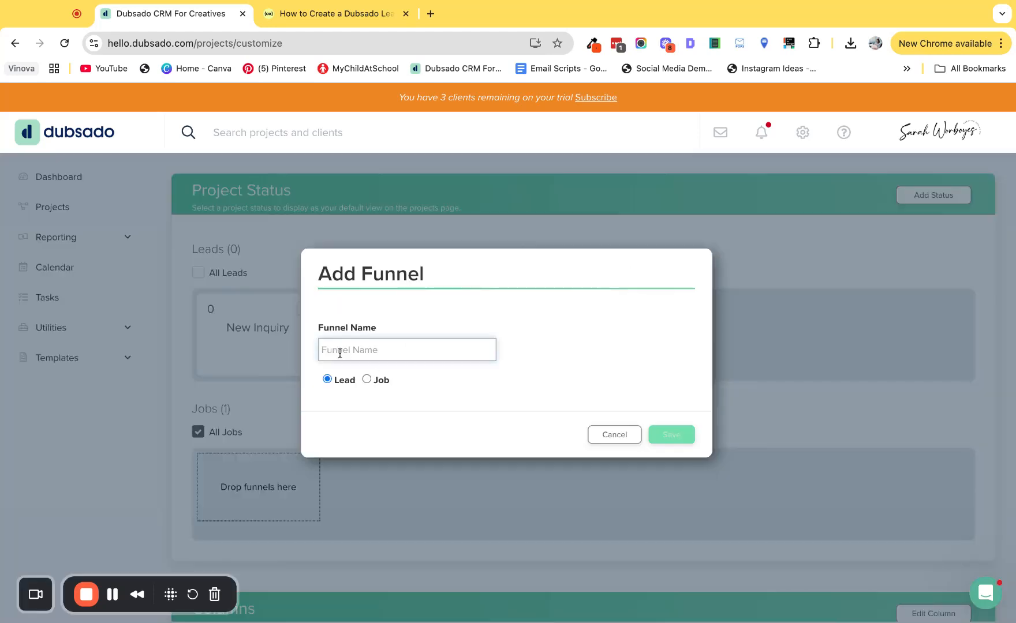
type("Questionnaire ✅")
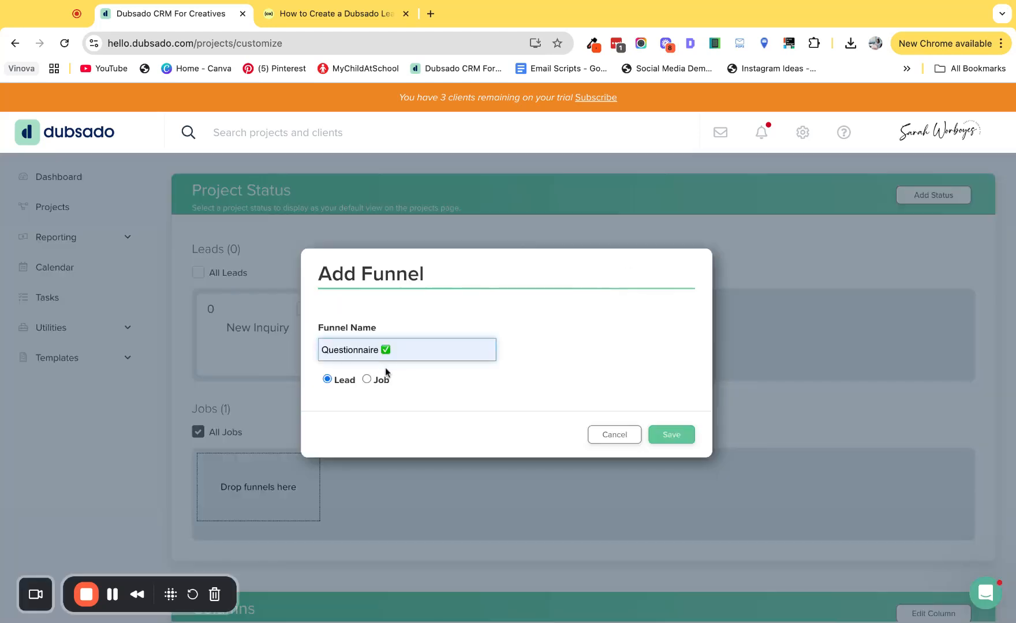
left_click(673, 439)
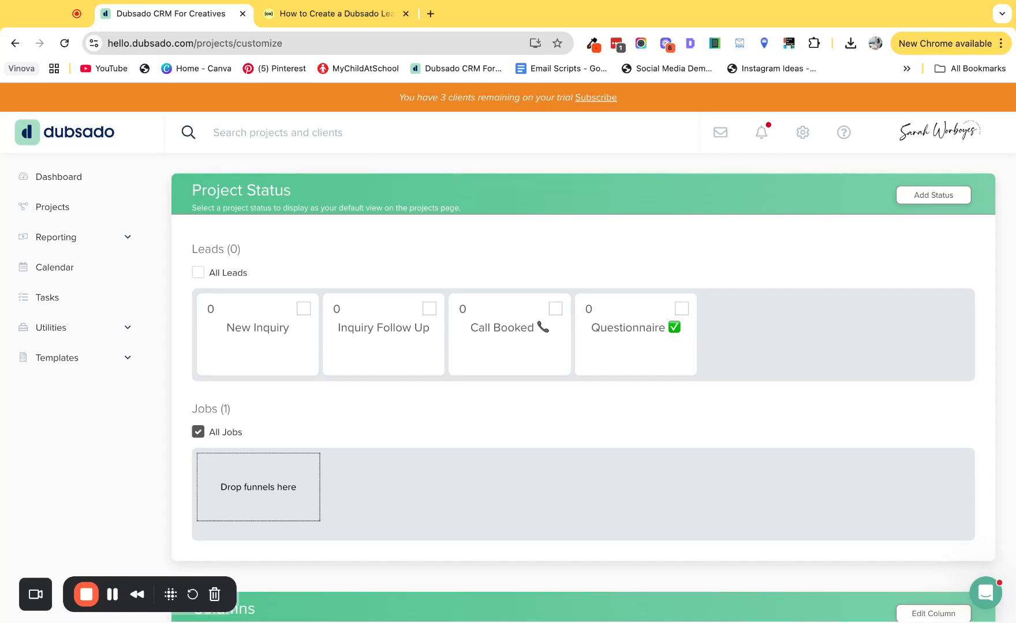
Step: Create a new workflow template named "Inquiry Workflow"
left_click(75, 360)
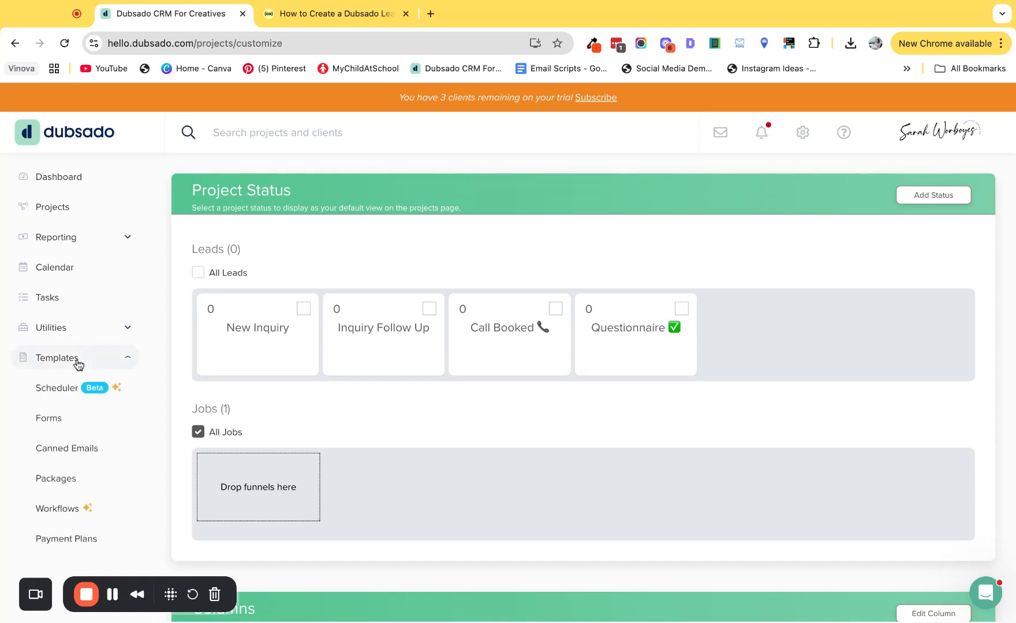
left_click(69, 506)
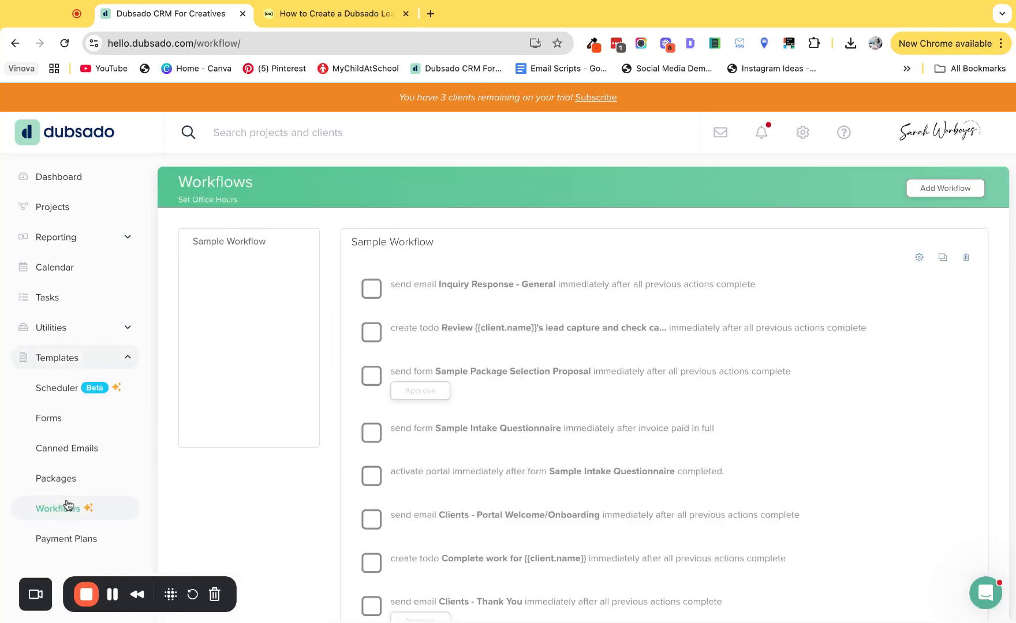
left_click(926, 189)
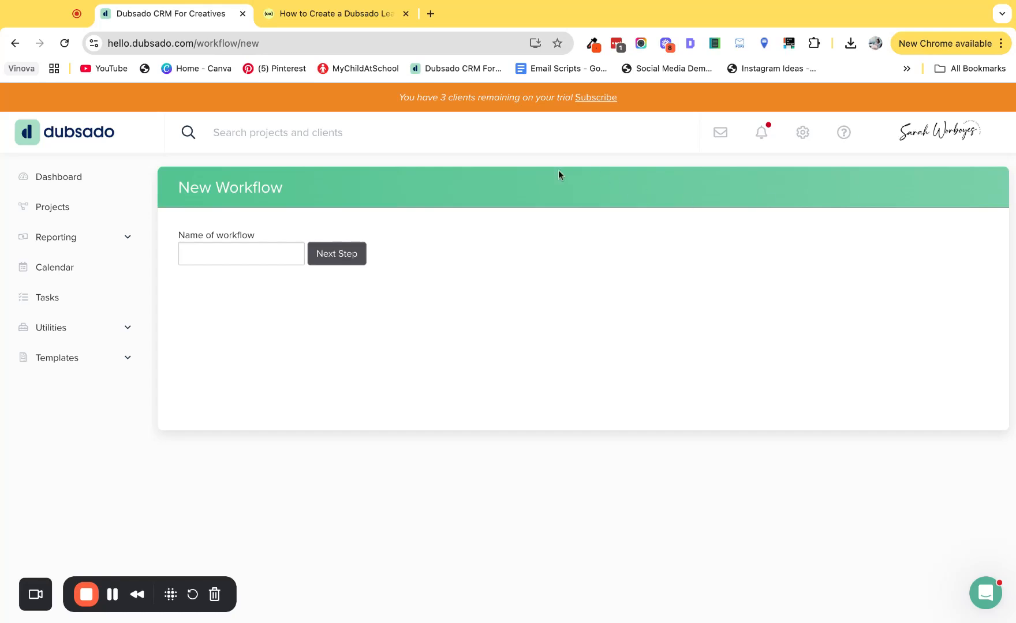
left_click(191, 254)
type("In")
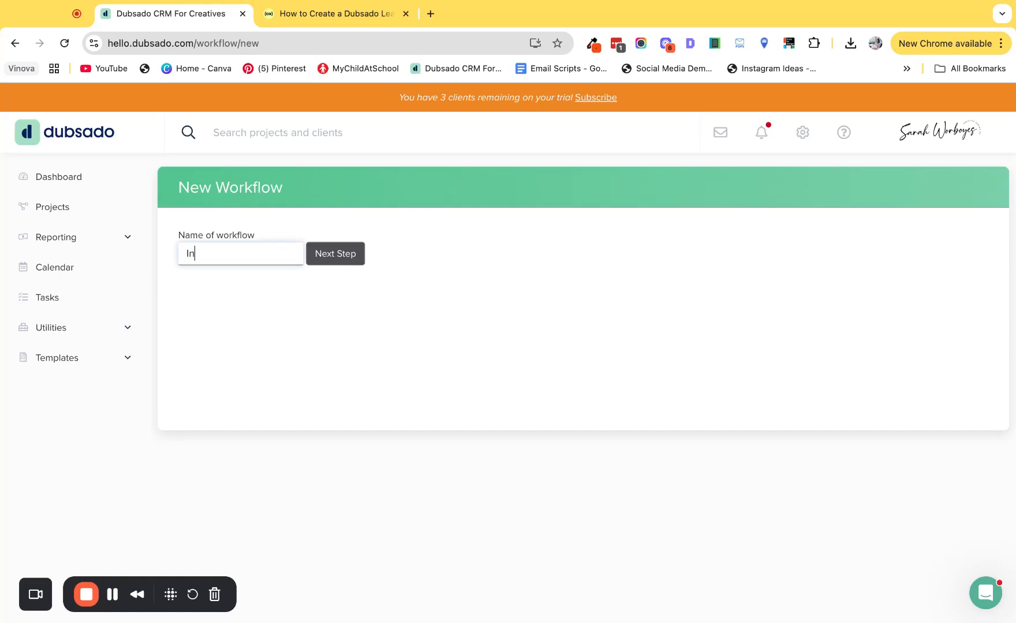
type("quiry Worklwo")
key("BackSpace")
key("BackSpace")
key("BackSpace")
type("flow")
key("Return")
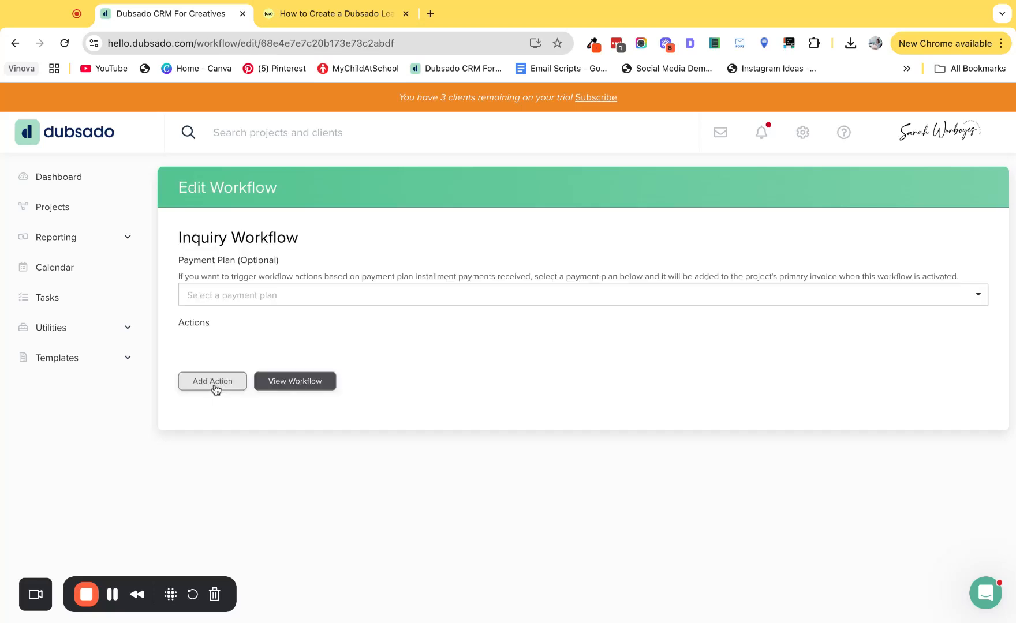
Step: Add a Send Email action to the Inquiry Workflow, timed 0.1 hour(s) after workflow started
left_click(212, 382)
left_click(373, 320)
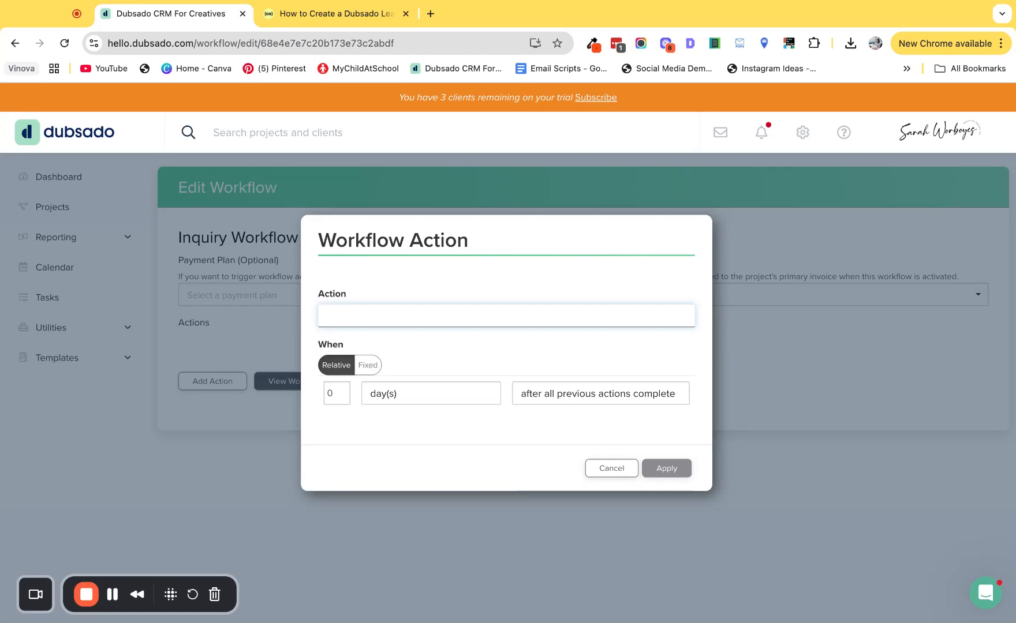
left_click(343, 249)
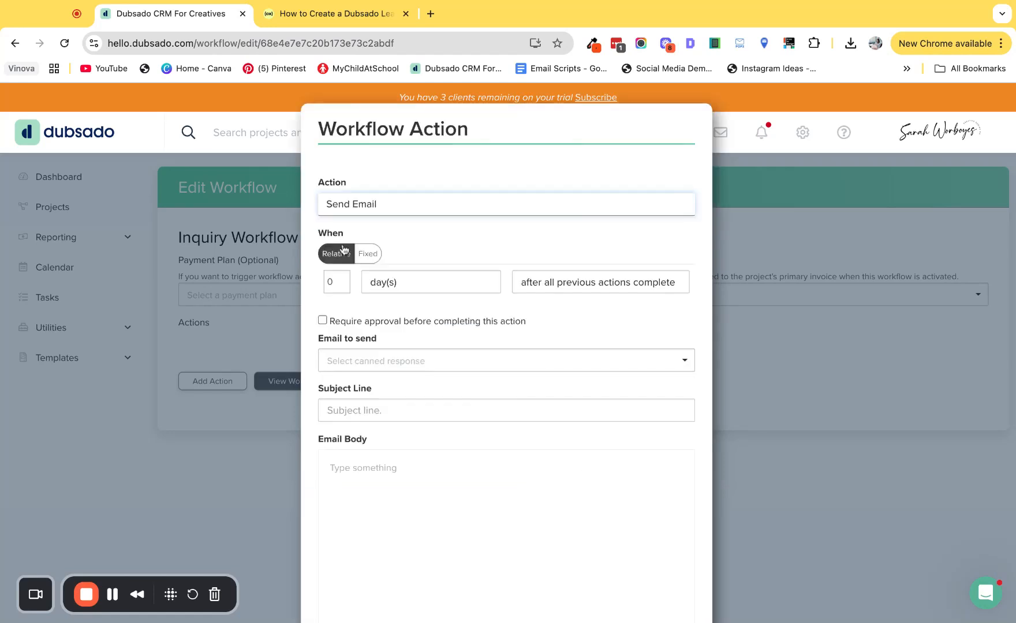
left_click(332, 283)
type(".1")
left_click(396, 285)
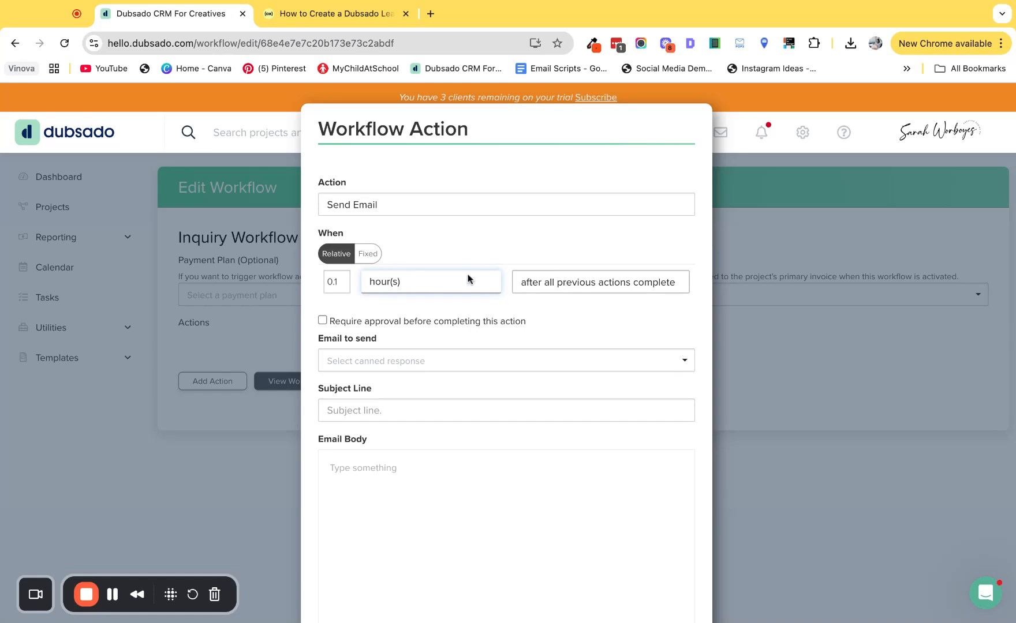
left_click(578, 287)
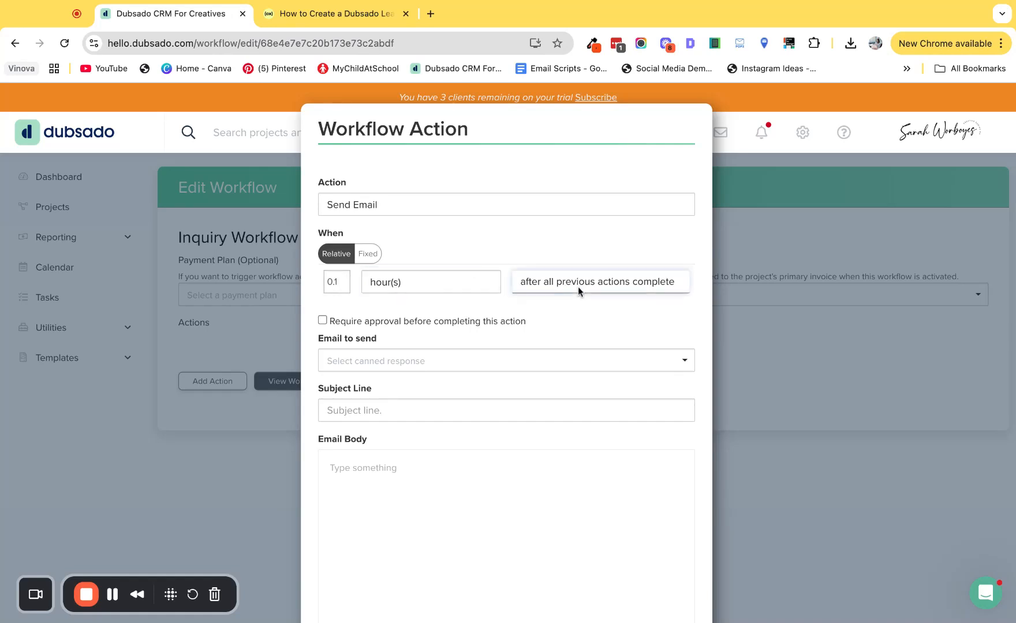
key("Down")
Step: Choose the "[Lead] Autoresponse" canned email for the action and read through its body
left_click(354, 360)
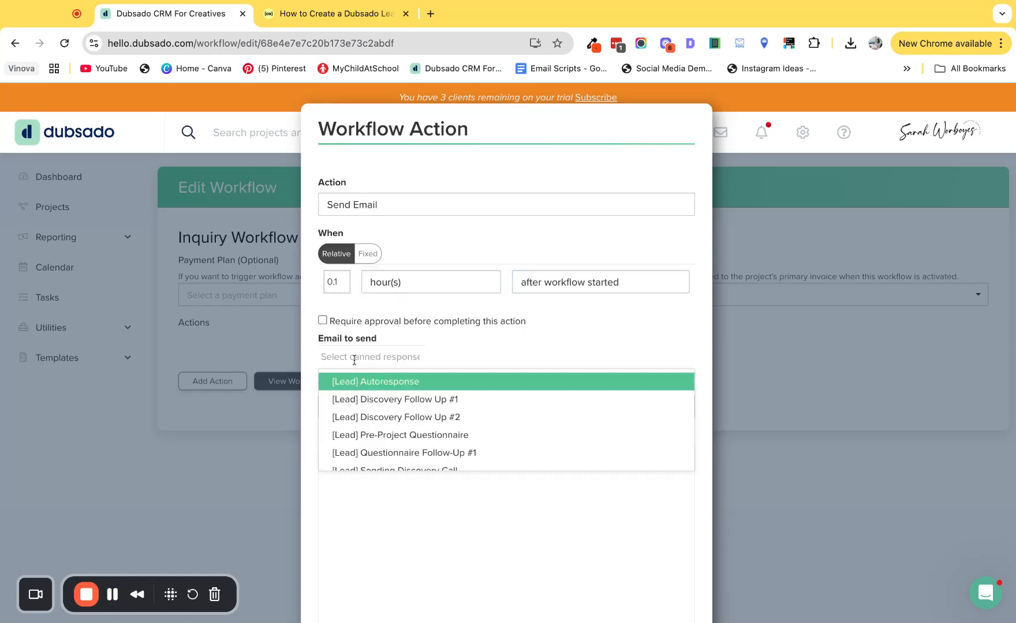
left_click(385, 385)
scroll(390, 394, "down", 3)
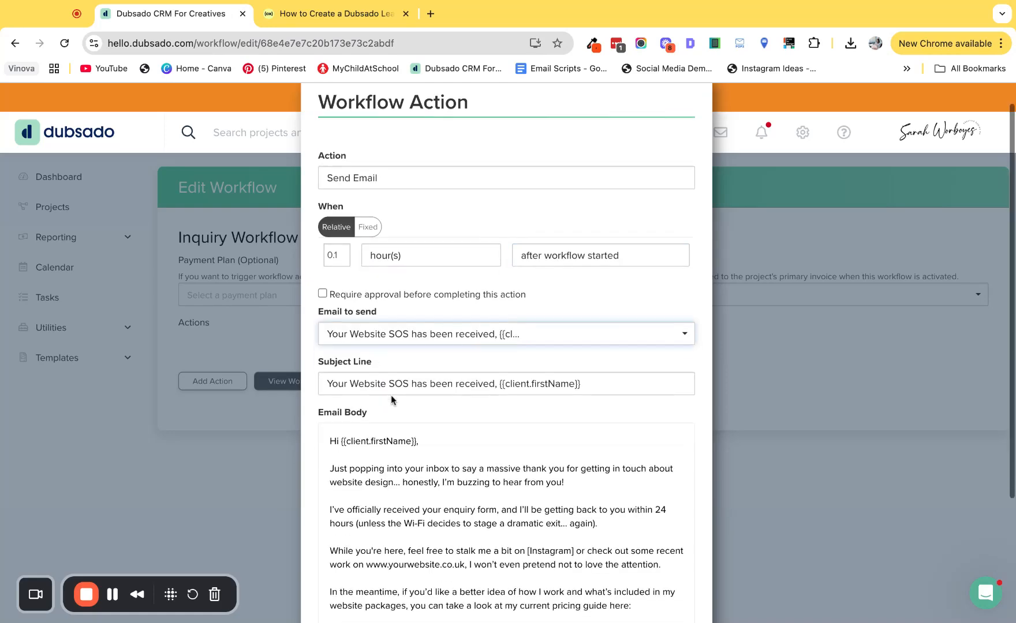
scroll(392, 398, "down", 2)
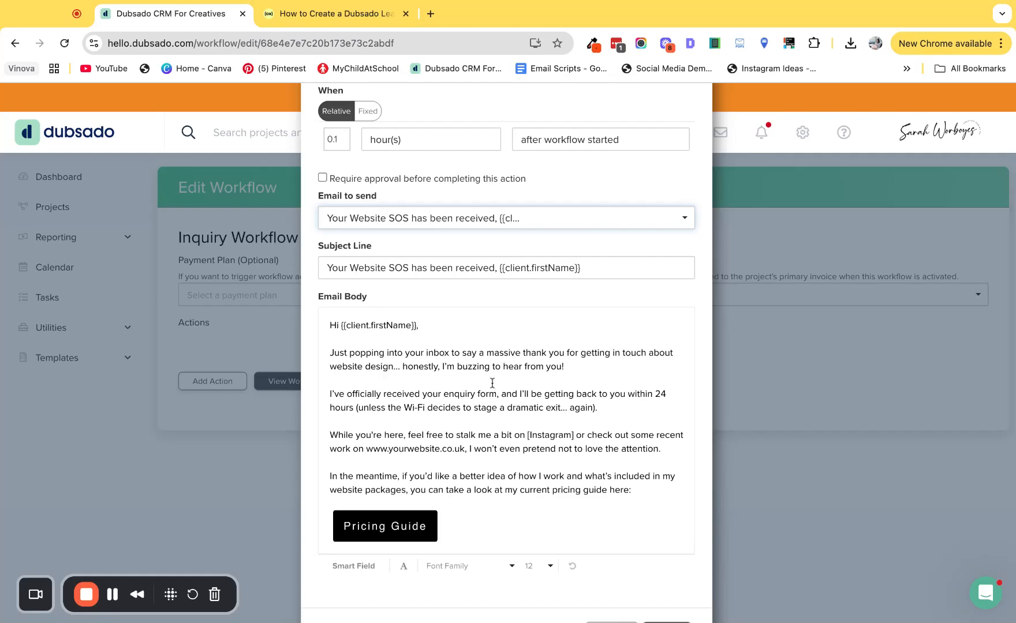
scroll(488, 387, "down", 2)
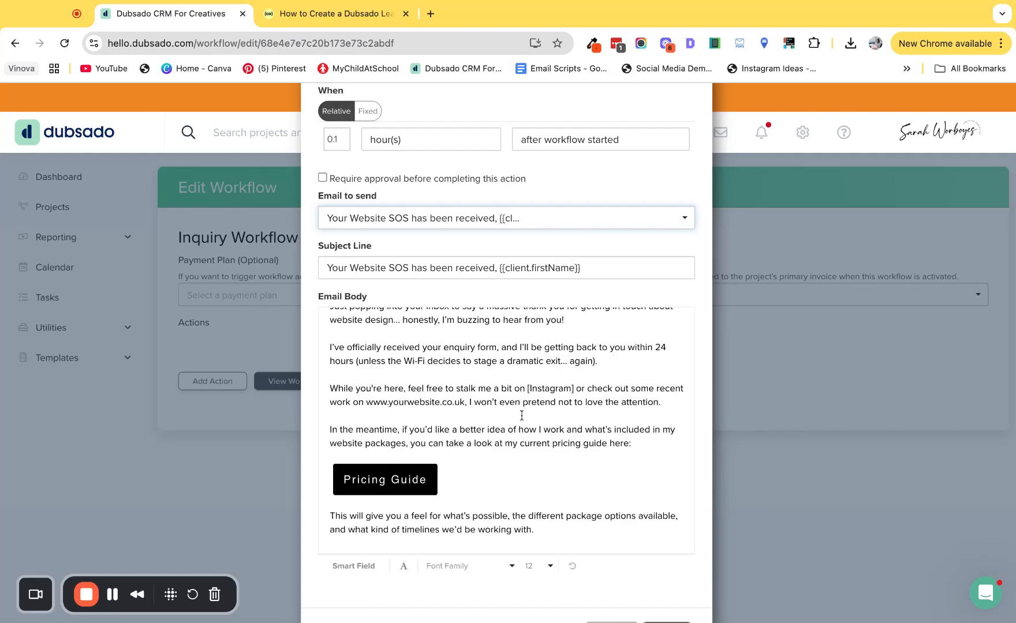
scroll(522, 433, "down", 2)
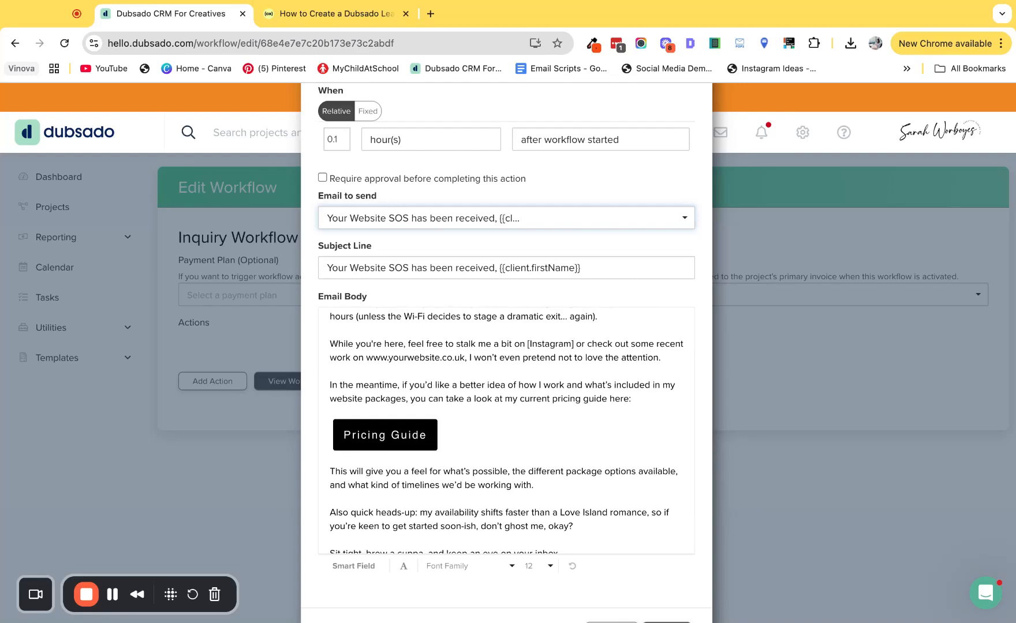
scroll(386, 427, "down", 1)
Step: Check the link settings of the Pricing Guide button in the email body and apply the Send Email action
left_click(385, 401)
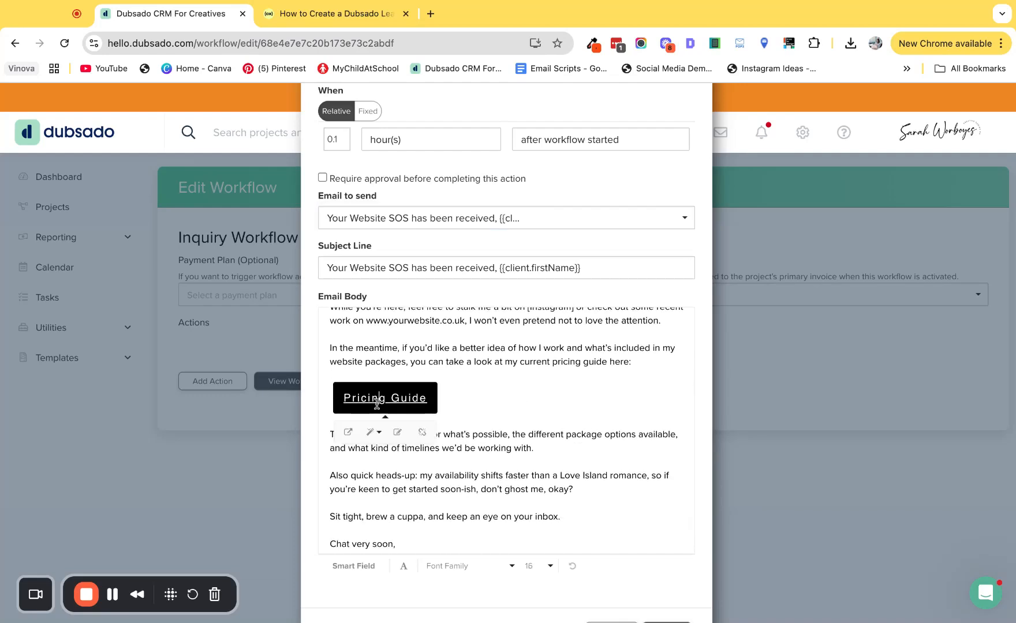
left_click(397, 432)
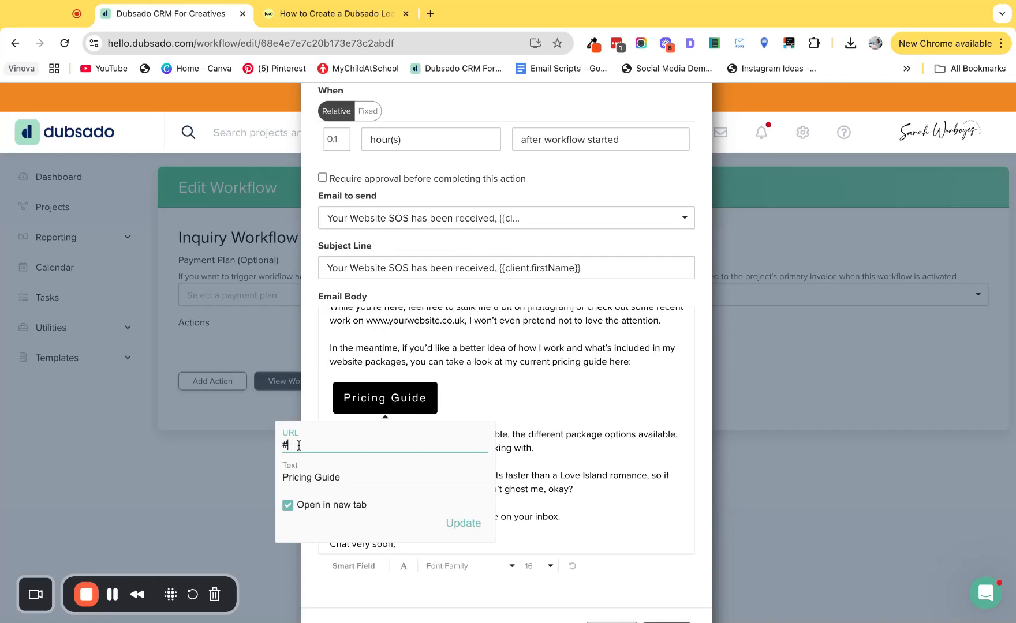
left_click(472, 536)
scroll(509, 460, "down", 1)
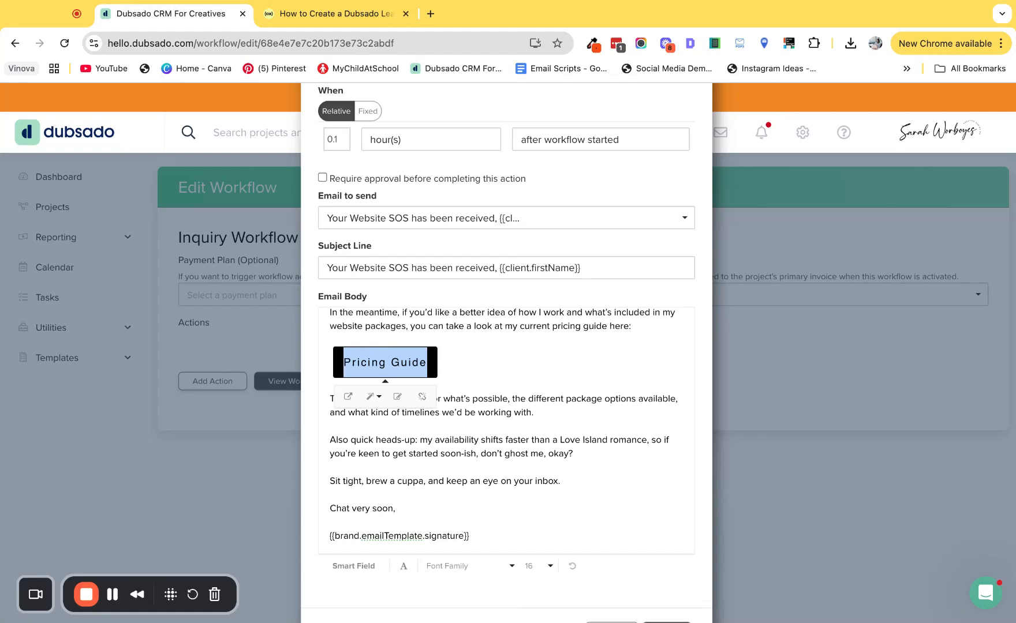
scroll(663, 519, "down", 2)
left_click(664, 579)
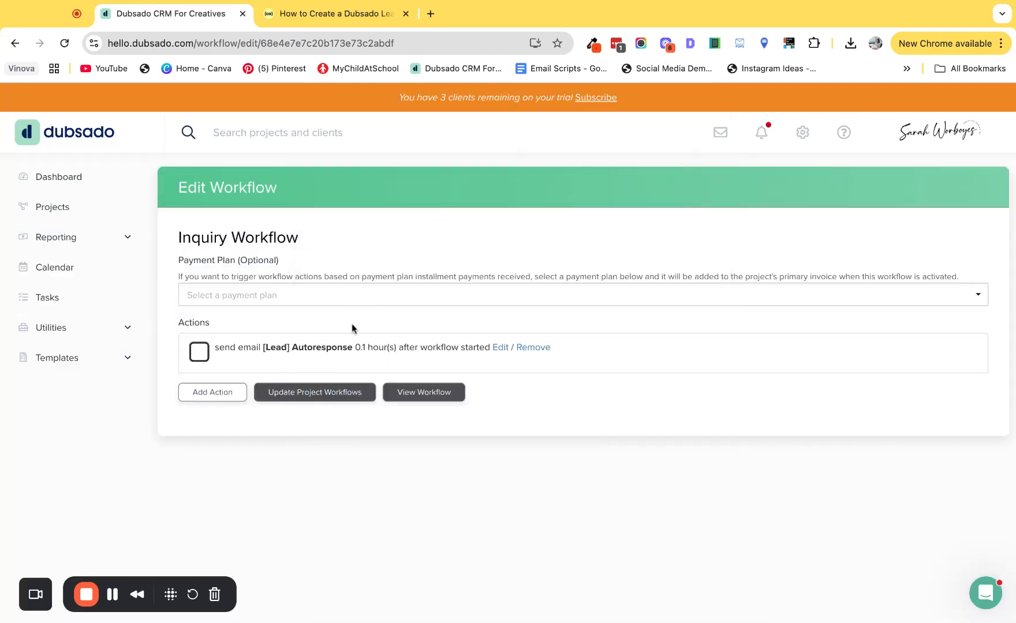
Step: Add a Create Todo action assigned to the account's user, triggered after workflow started
left_click(224, 393)
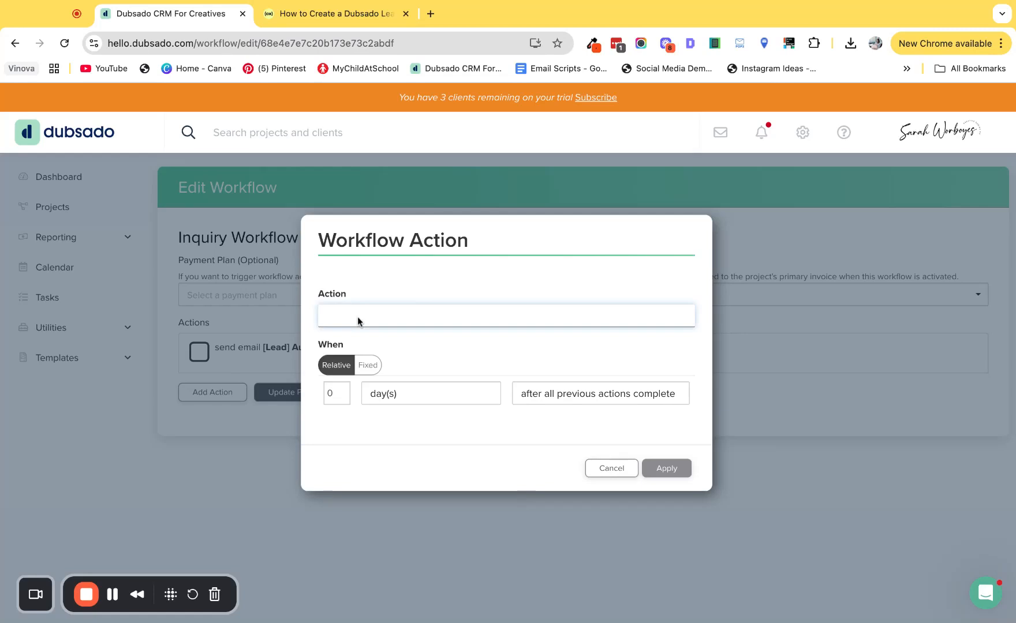
left_click(365, 325)
left_click(327, 263)
left_click(349, 283)
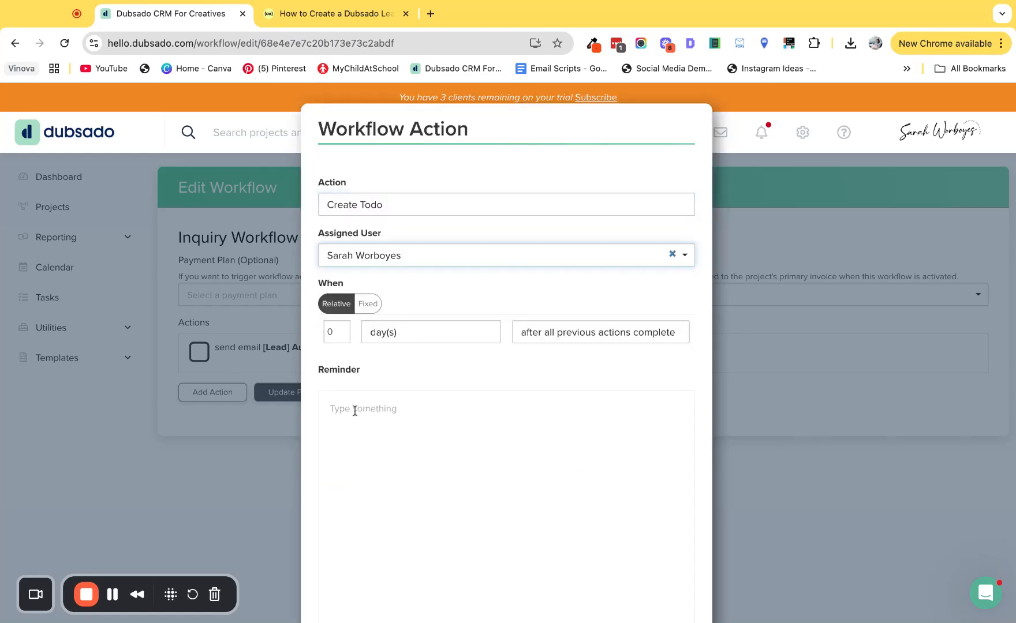
scroll(356, 418, "down", 3)
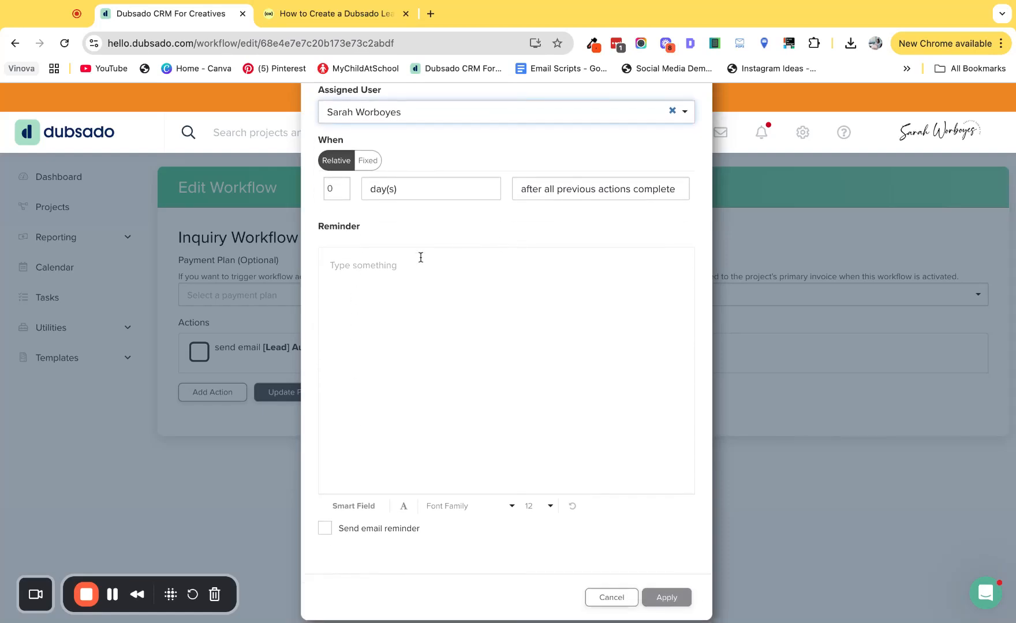
left_click(597, 189)
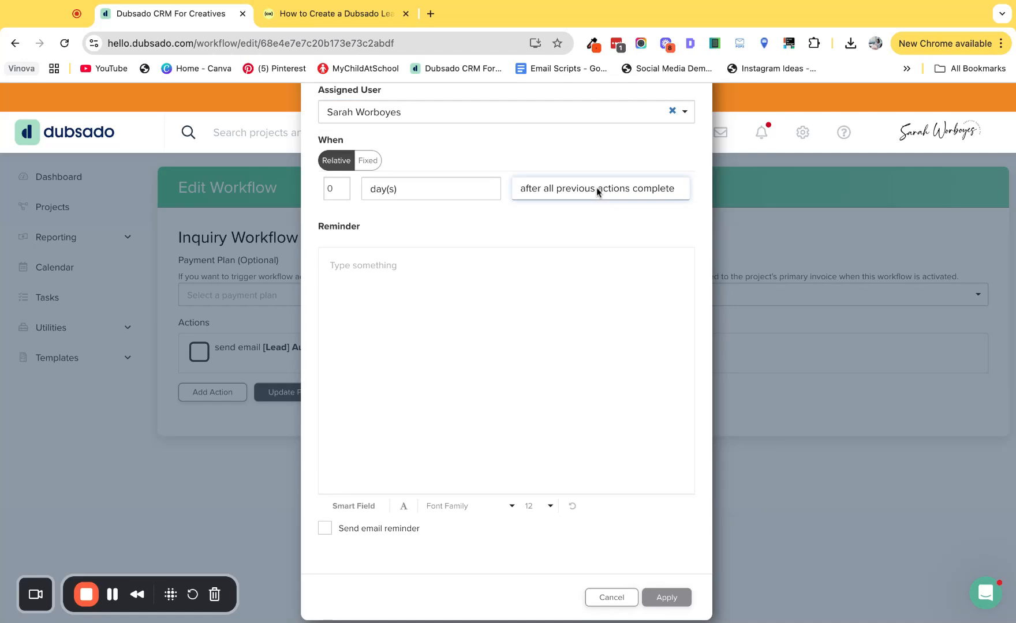
left_click(597, 192)
Step: Write the todo reminder "Congratulations, {{client.name}} has inquired, are you available on" and end it with the Project Start smart field
left_click(358, 271)
type("Congratulations, {{client.name}} has inquired,")
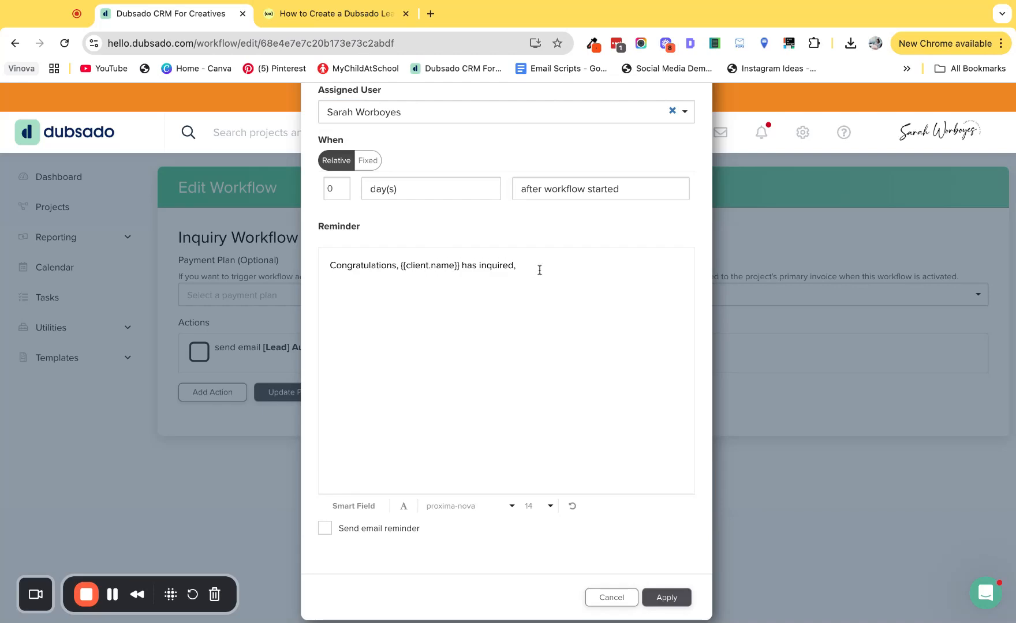
type("are you abalia")
type(" on")
left_click(354, 508)
left_click(359, 484)
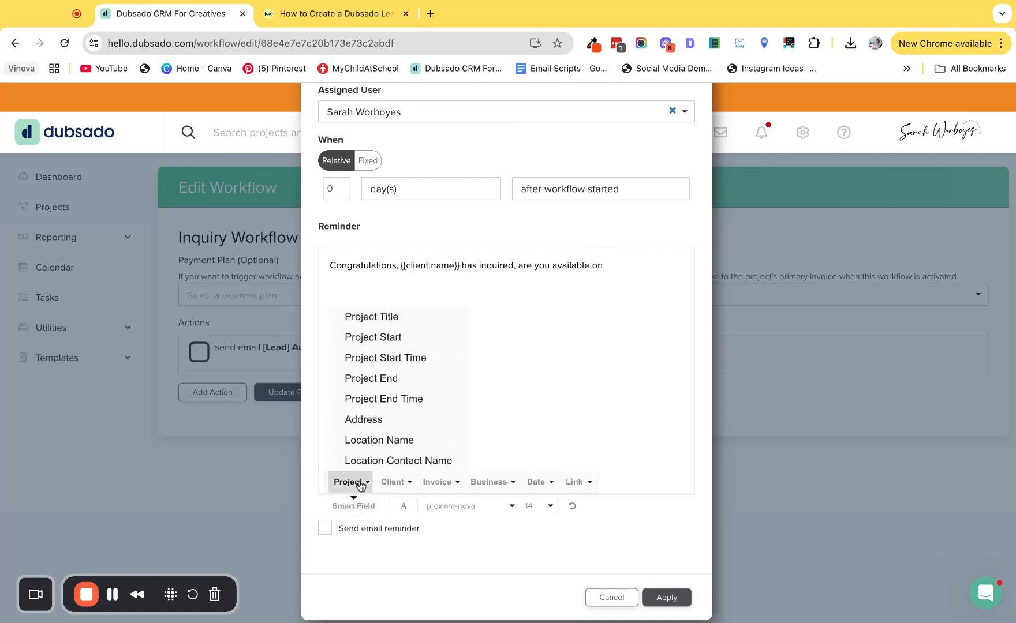
left_click(396, 340)
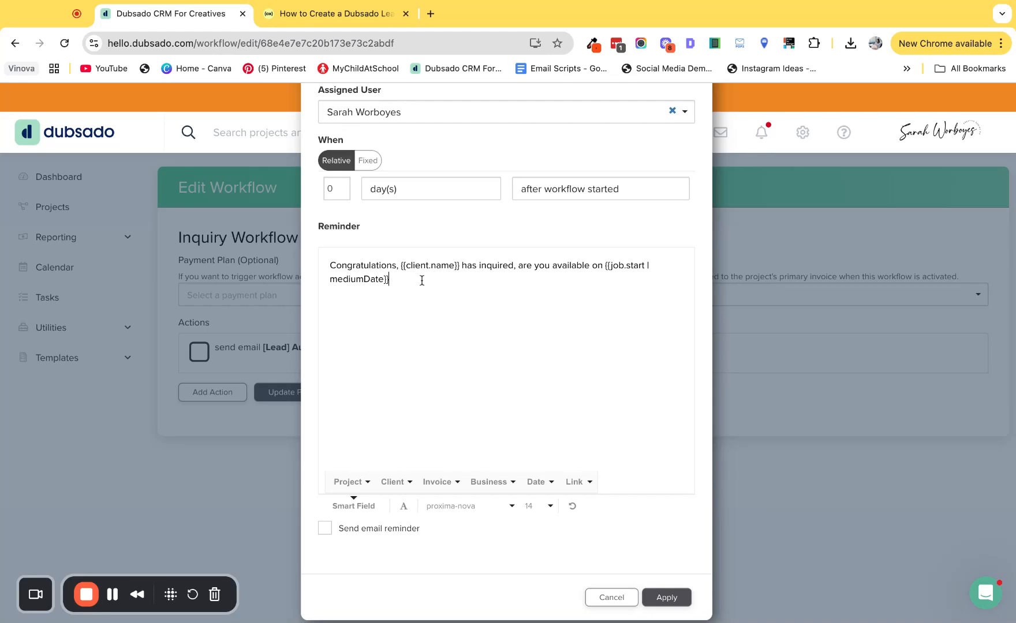
Step: End the reminder's question with a question mark and add "If yes, mark this todo complete to send out the discovery scheduler."
type("?")
key("Return")
key("Return")
type("If yes, mark this todo complete")
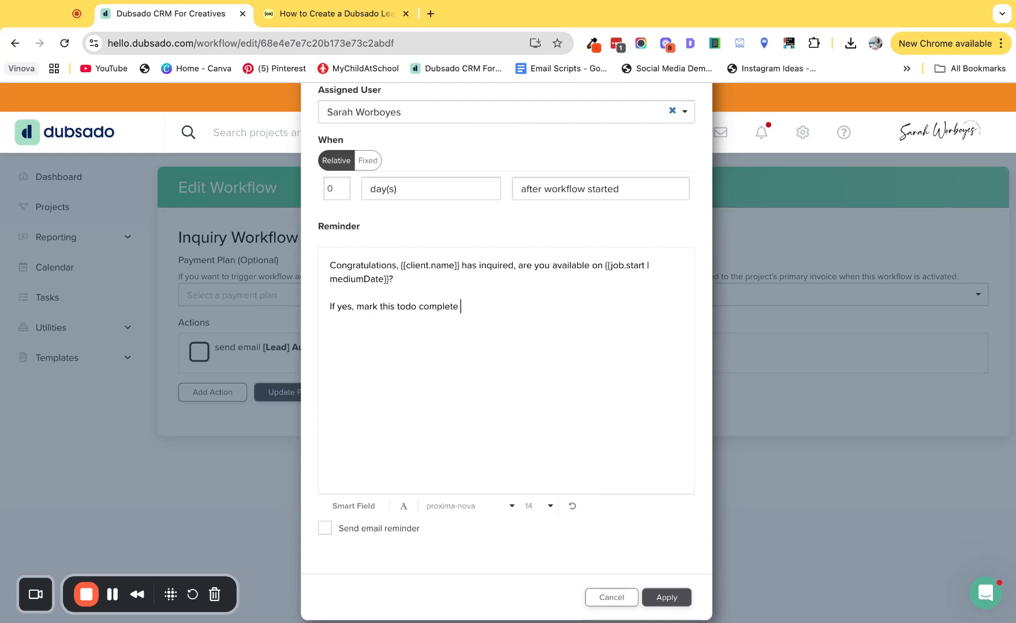
type(" to send out the discovery")
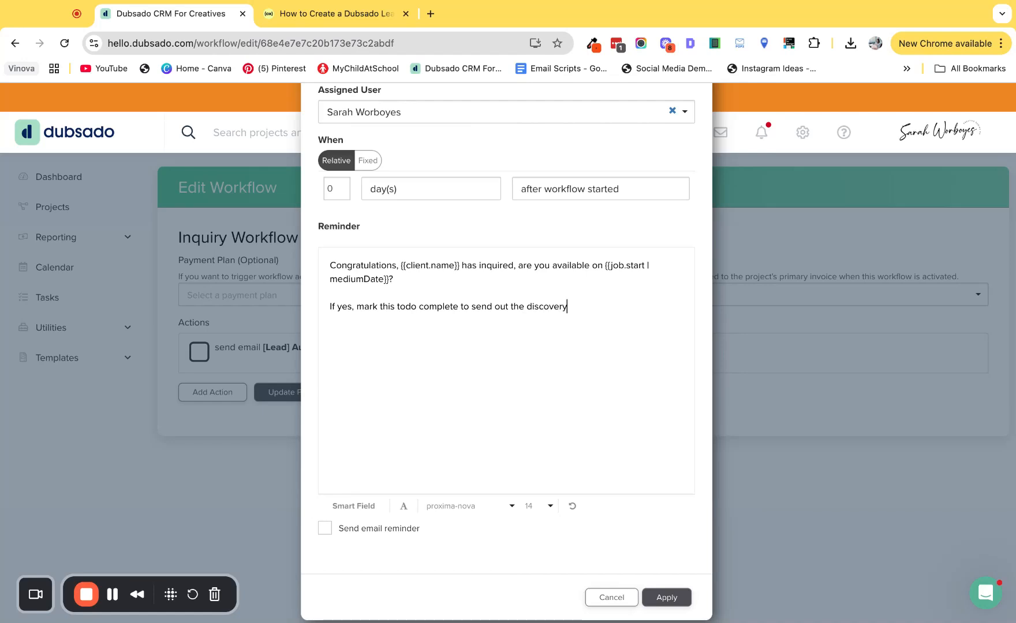
type(" scheduler.")
Step: Add the line "If no, please ignore this and make sure to start the workflow "Not Available"" and apply the todo with an email reminder enabled
key("Return")
key("Return")
type("if,")
type("f no, please ")
type("ignore th")
type("is and make ")
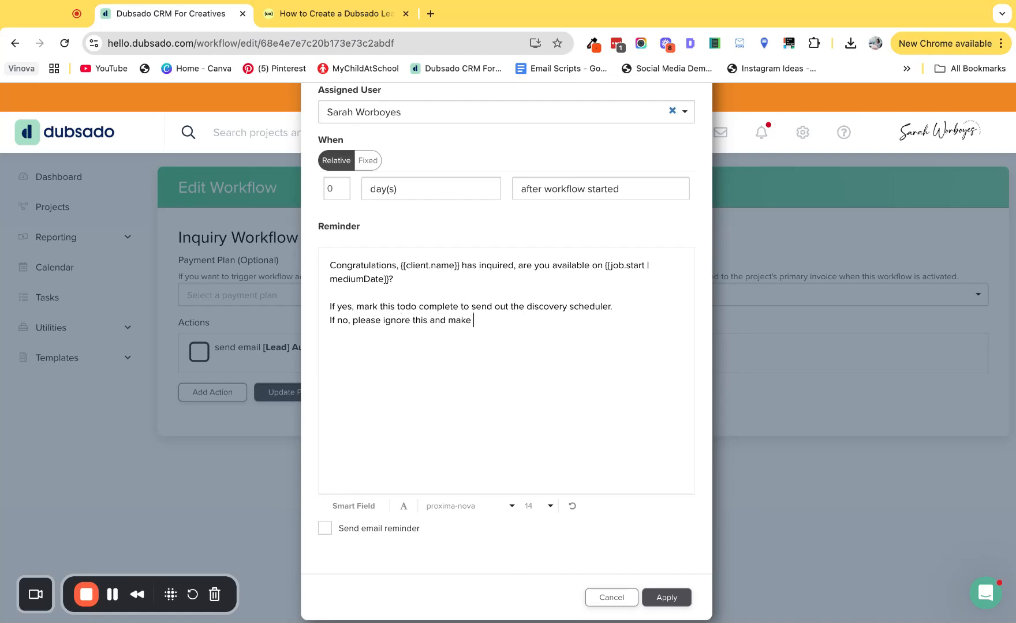
type("sure to start the workflow \"")
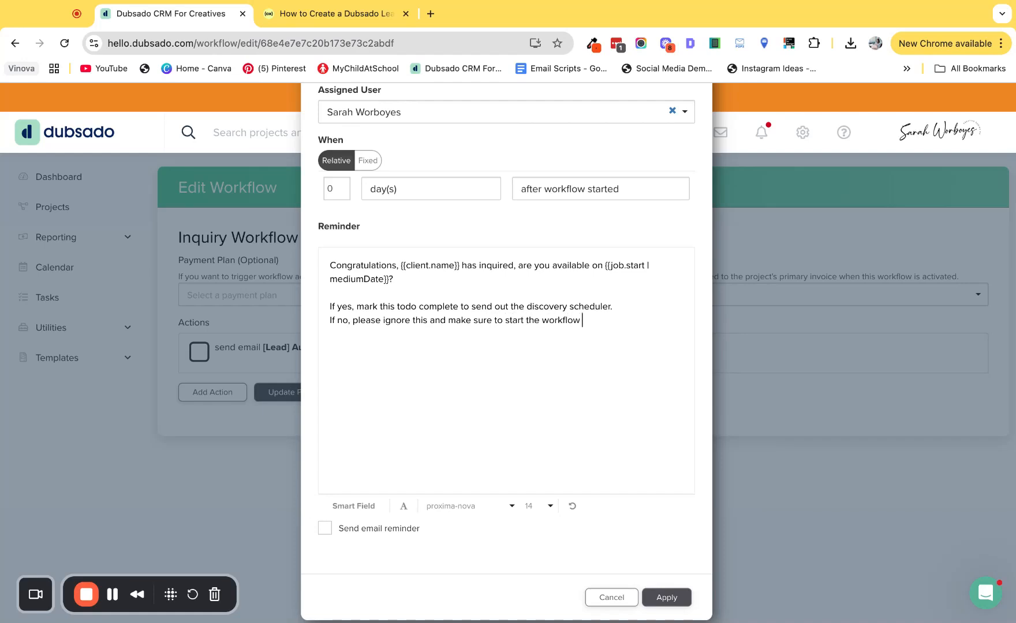
type("Not Ava")
type("avb")
key("BackSpace")
type("le")
left_click(330, 535)
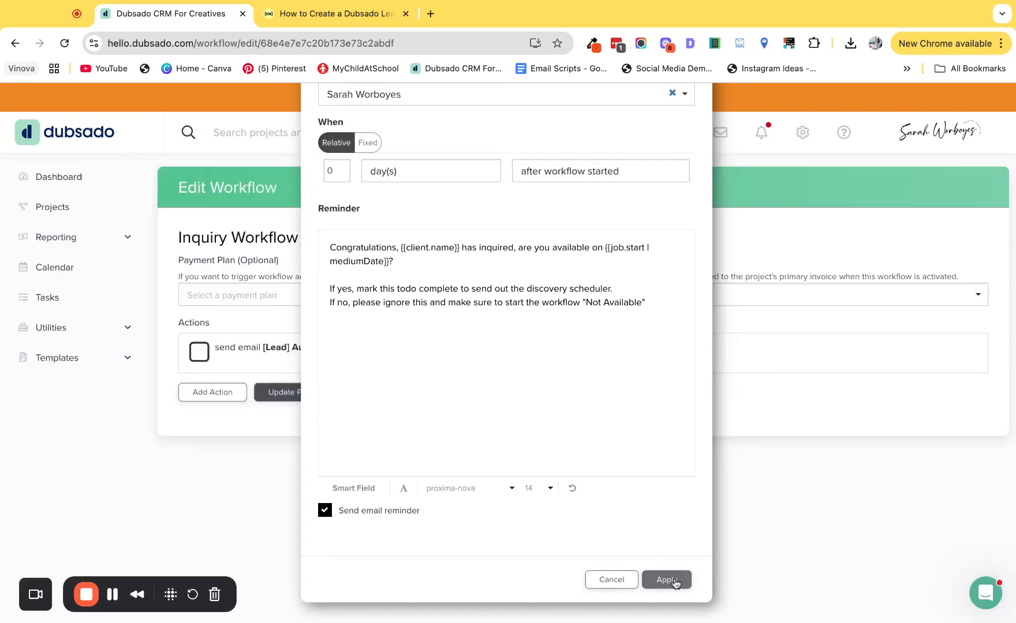
left_click(669, 596)
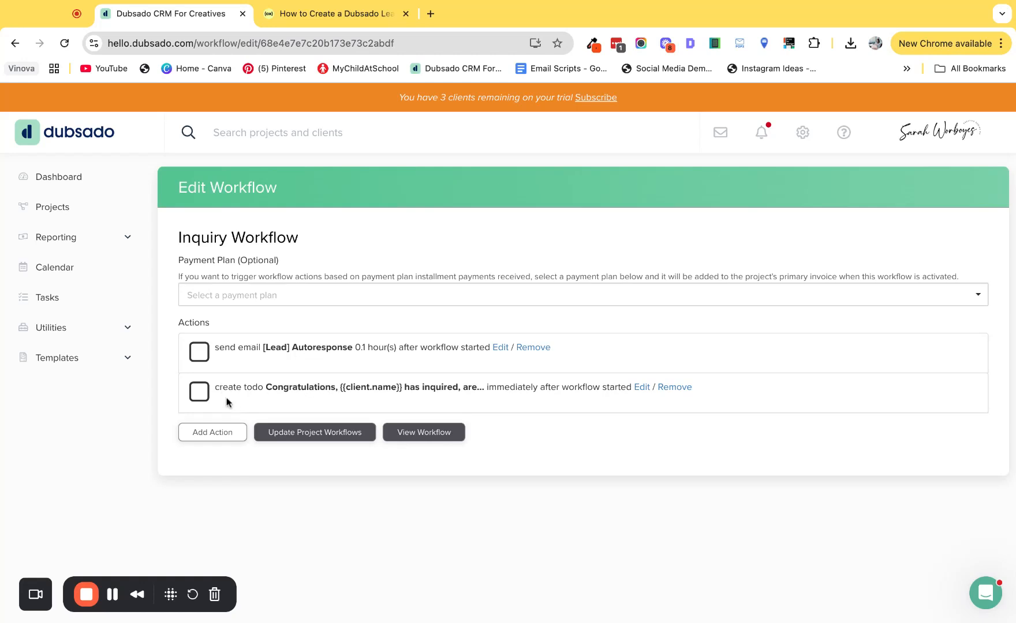
Step: Add a Send Appointment Scheduler action to the workflow with the Free Consultation scheduler template
left_click(220, 432)
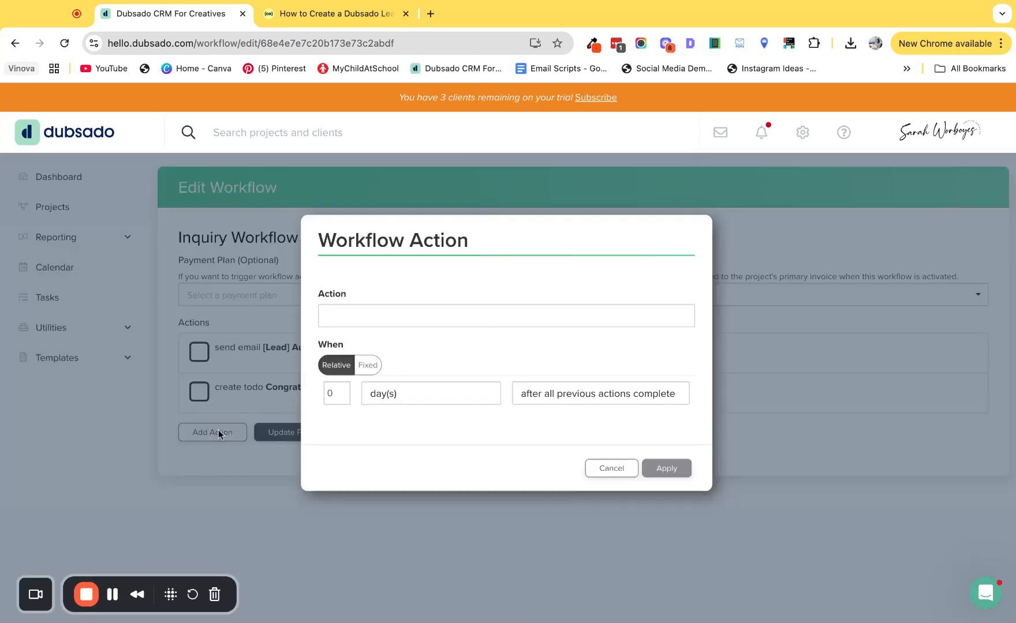
left_click(351, 316)
left_click(379, 323)
left_click(374, 448)
scroll(378, 496, "down", 2)
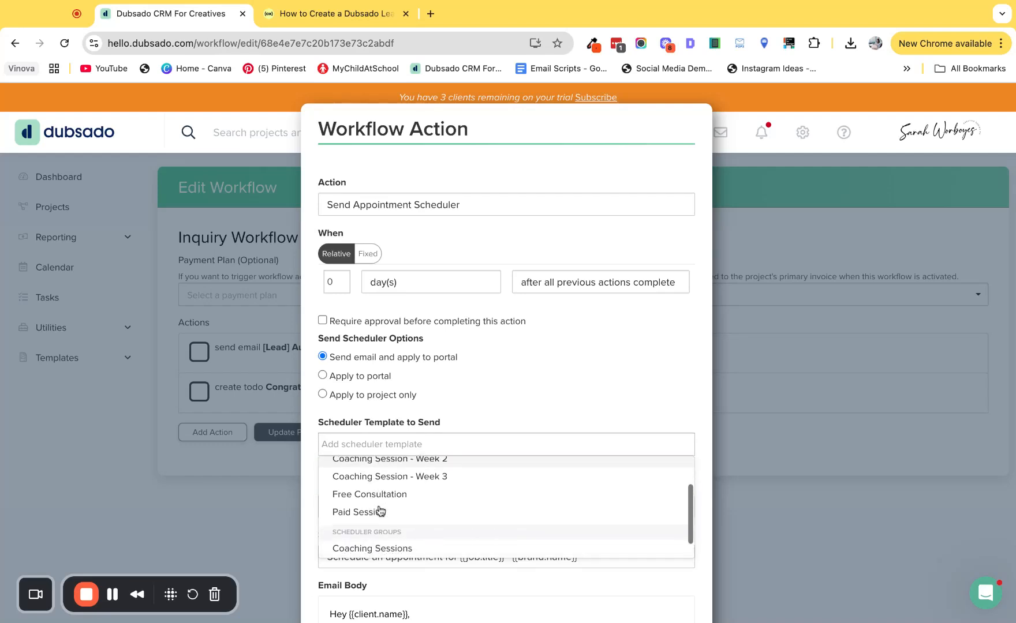
left_click(387, 495)
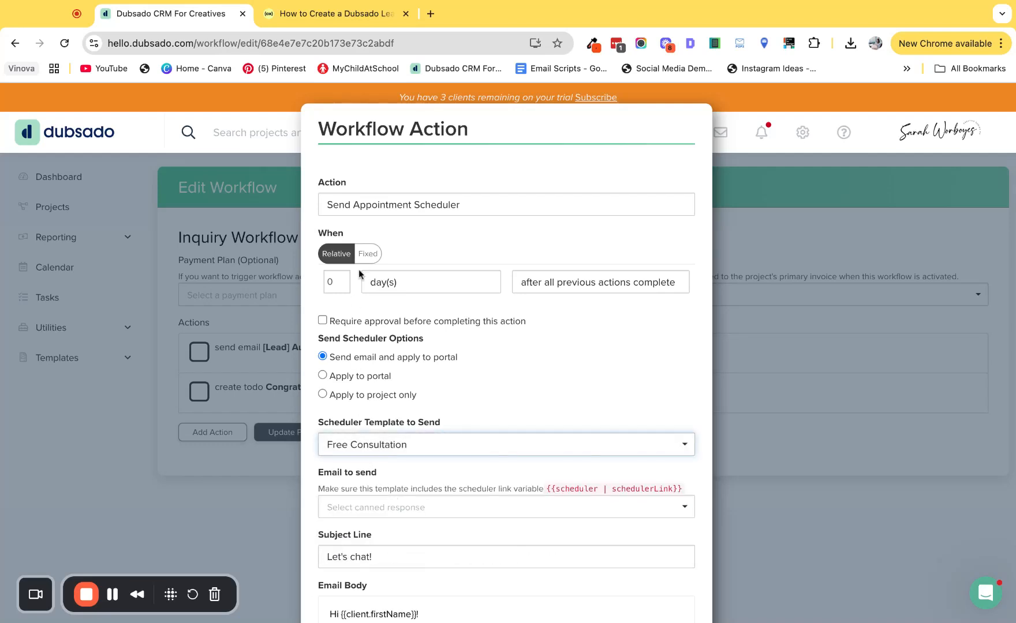
Step: Set the scheduler action's timing to 0.1 hour(s) after all previous actions complete
left_click(330, 281)
type(".1")
left_click(410, 276)
left_click(404, 269)
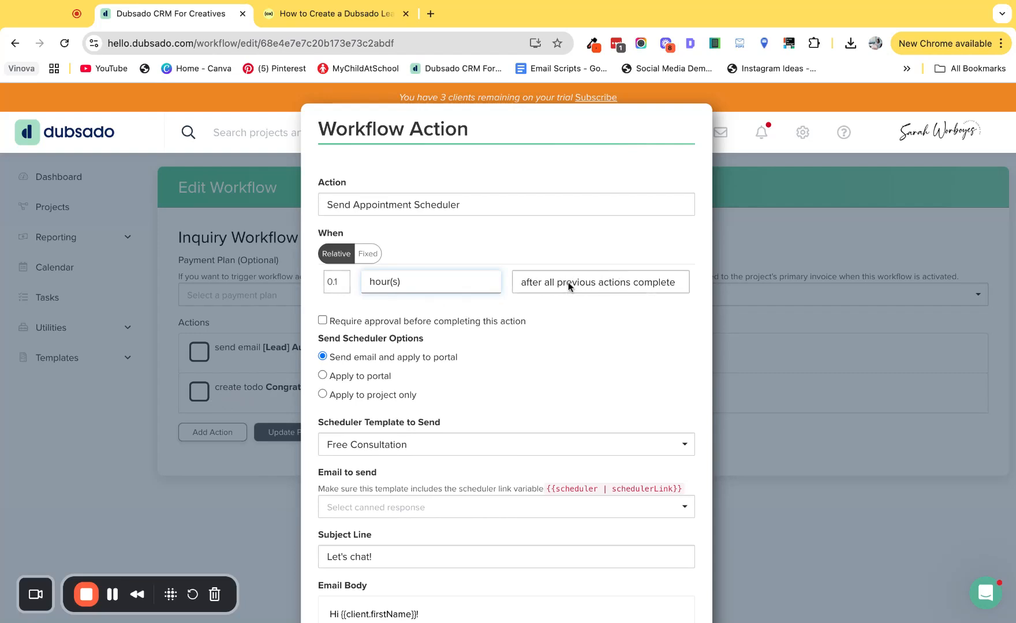
Step: Choose the canned email with the subject "Your next website is one click away, {{client.firstName}}" for the scheduler action
scroll(567, 325, "down", 3)
left_click(511, 337)
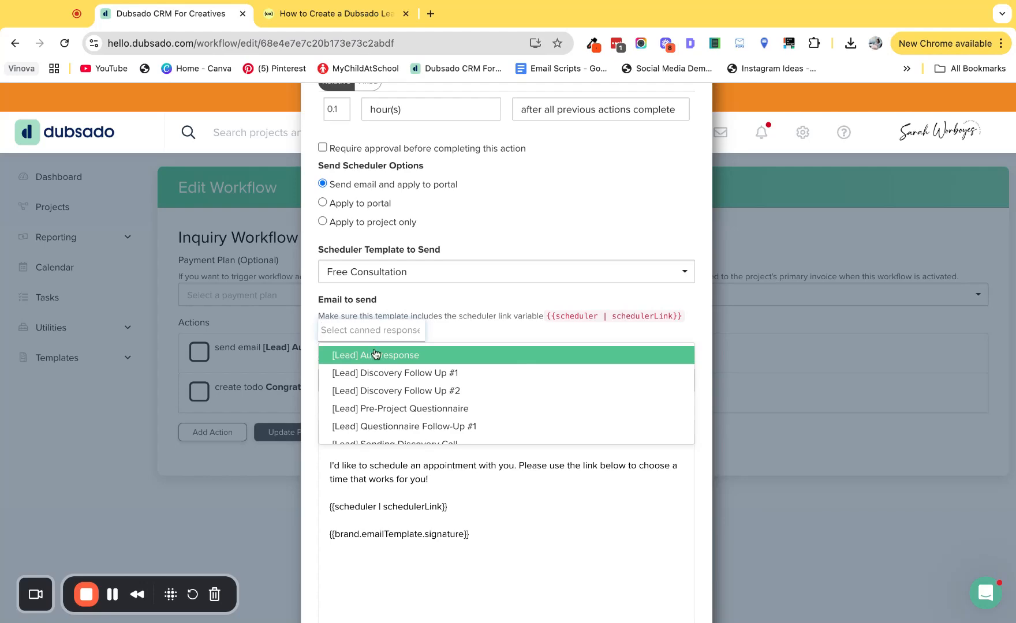
scroll(375, 355, "down", 1)
left_click(398, 393)
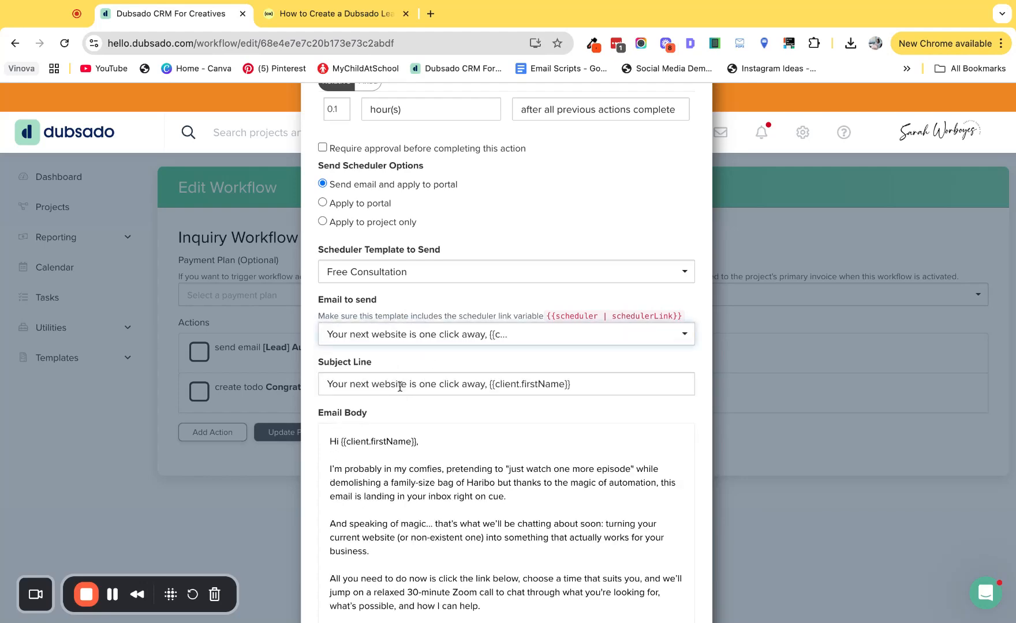
Step: Replace the scheduler link in the email body with the Scheduler Link smart field and apply the scheduler action
scroll(464, 372, "down", 2)
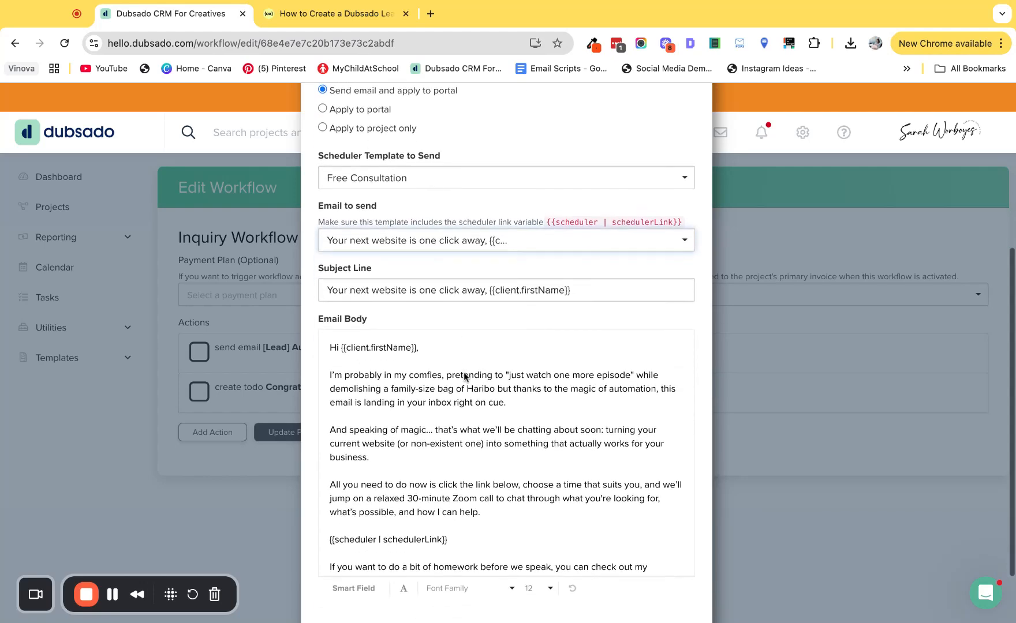
scroll(465, 376, "down", 3)
double_click(484, 463)
triple_click(484, 463)
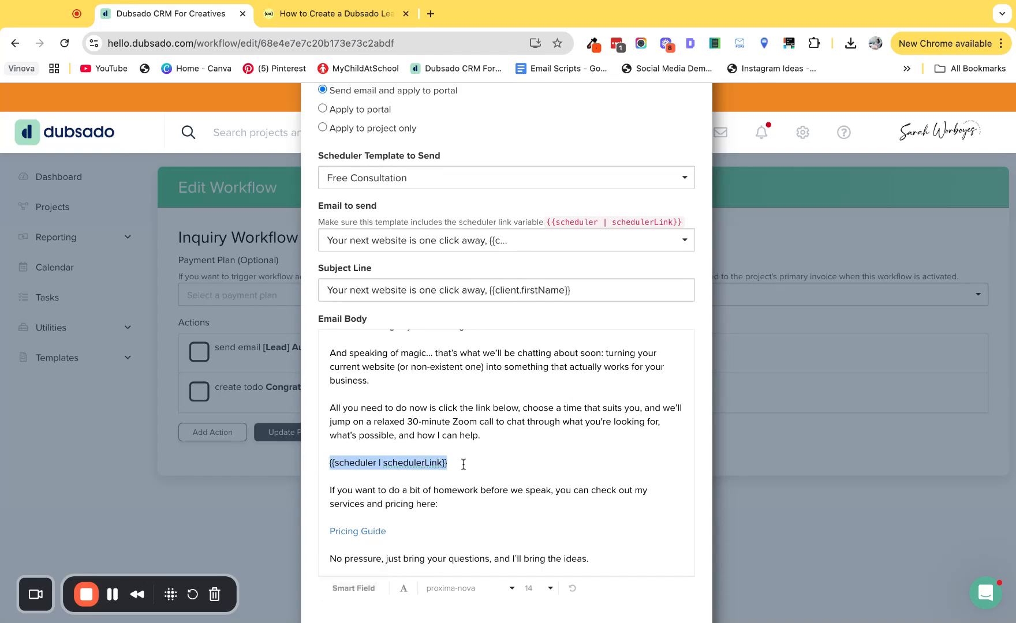
left_click(366, 590)
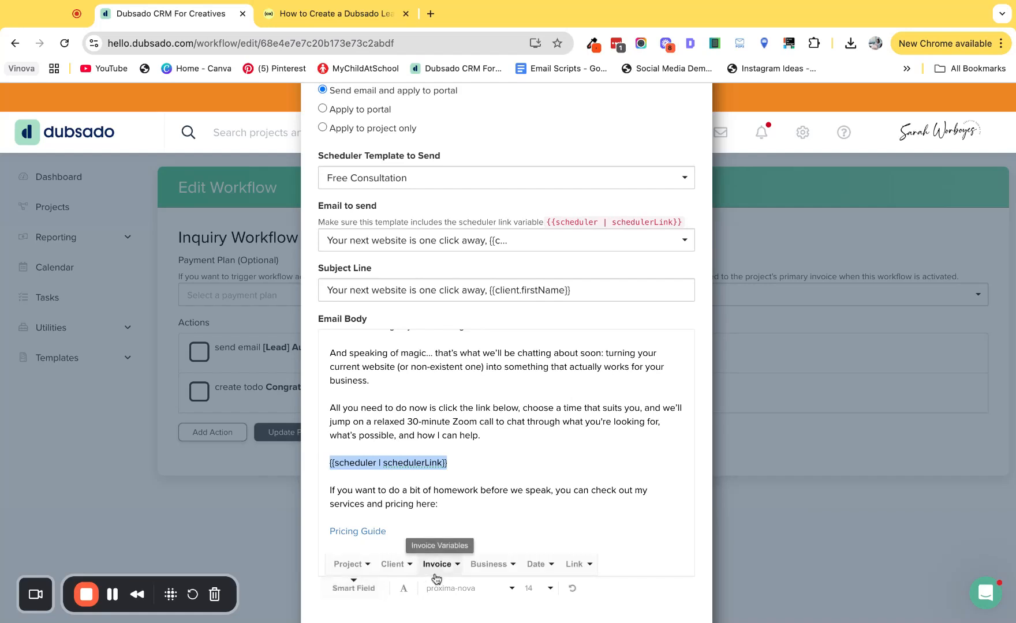
left_click(577, 565)
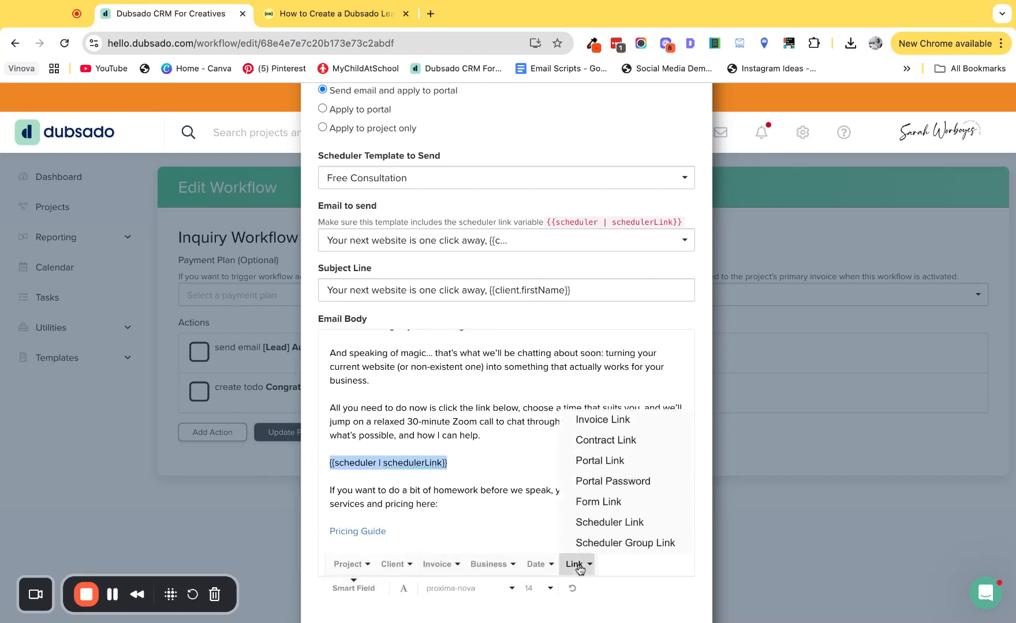
left_click(604, 523)
scroll(480, 469, "down", 1)
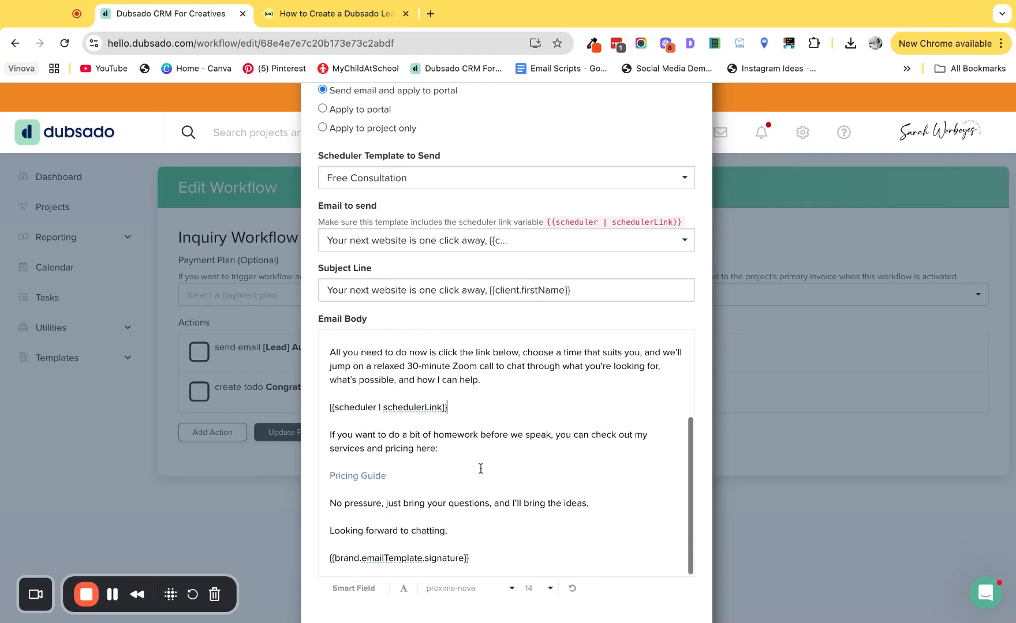
scroll(480, 469, "down", 3)
left_click(664, 589)
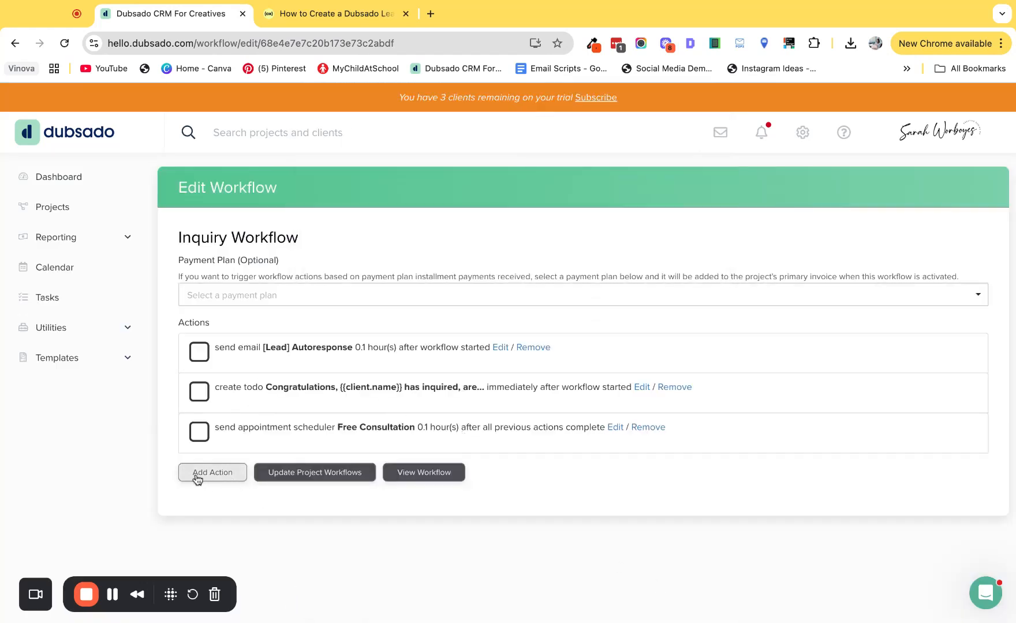
Step: Add a Change Project Status action to the Inquiry Workflow
left_click(206, 477)
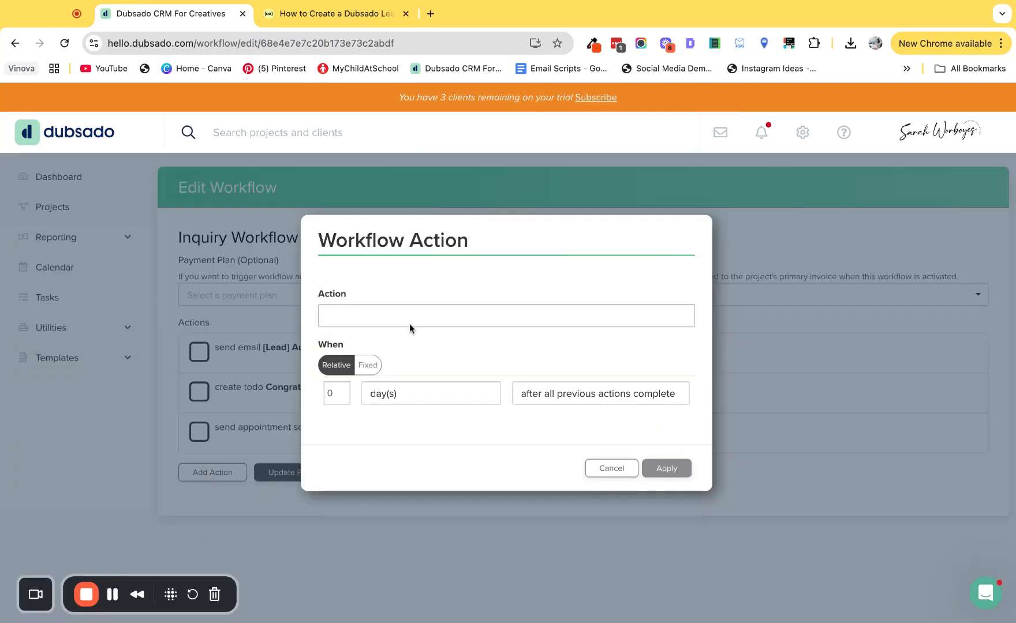
left_click(343, 318)
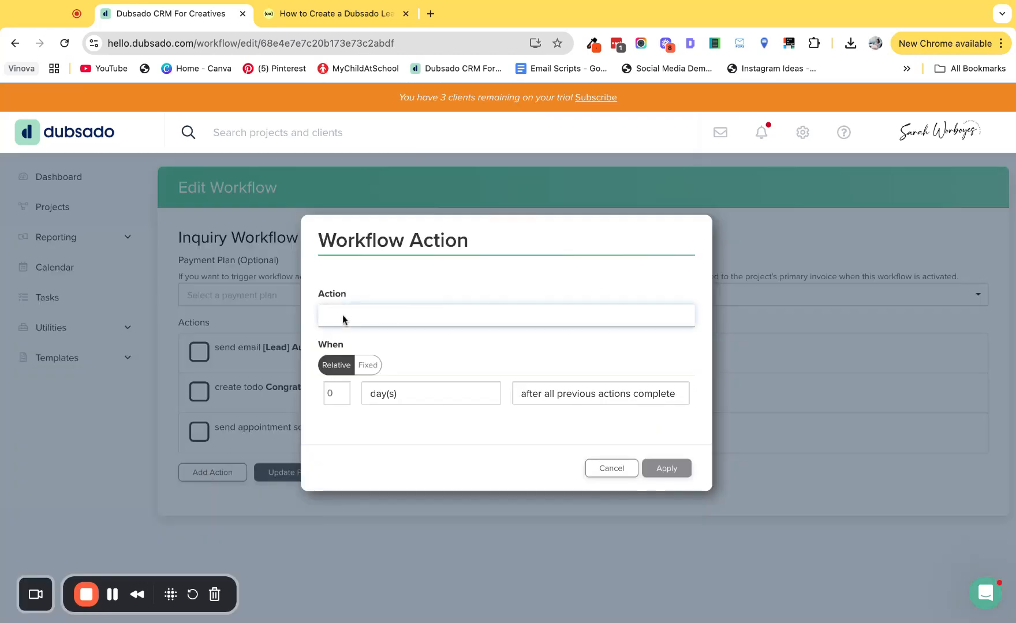
left_click(383, 327)
left_click(350, 434)
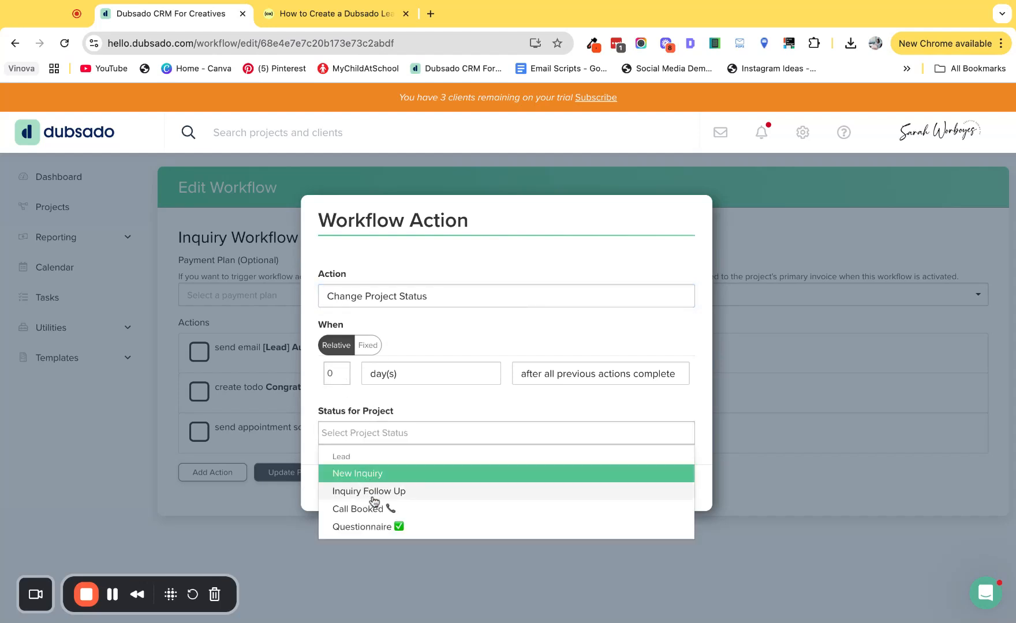
left_click(397, 349)
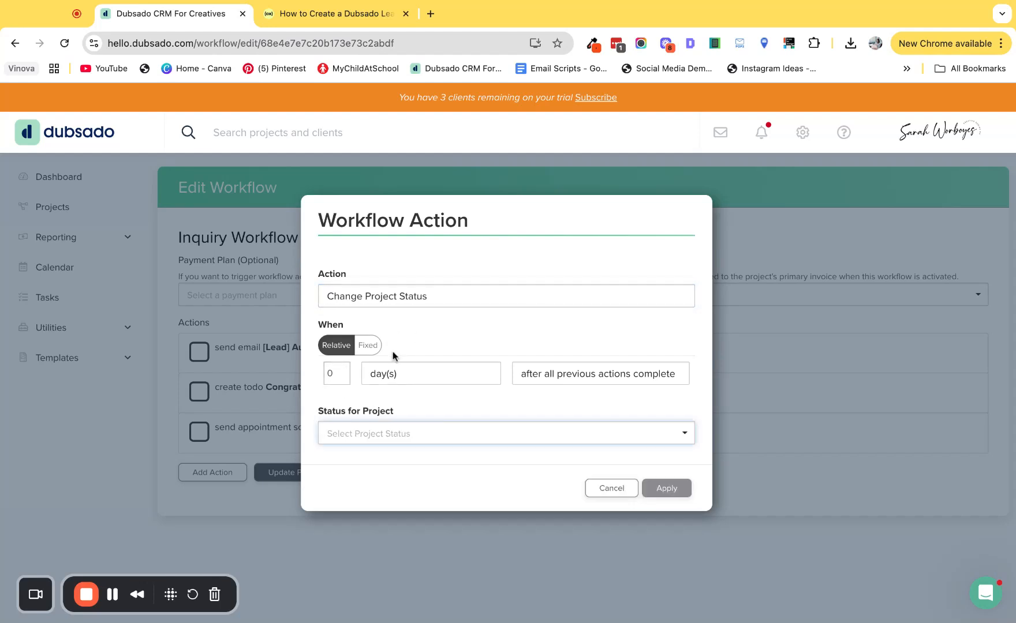
Step: Trigger the status change after a Free Consultation appointment is scheduled, with the lead status Call Booked, and apply it
left_click(555, 375)
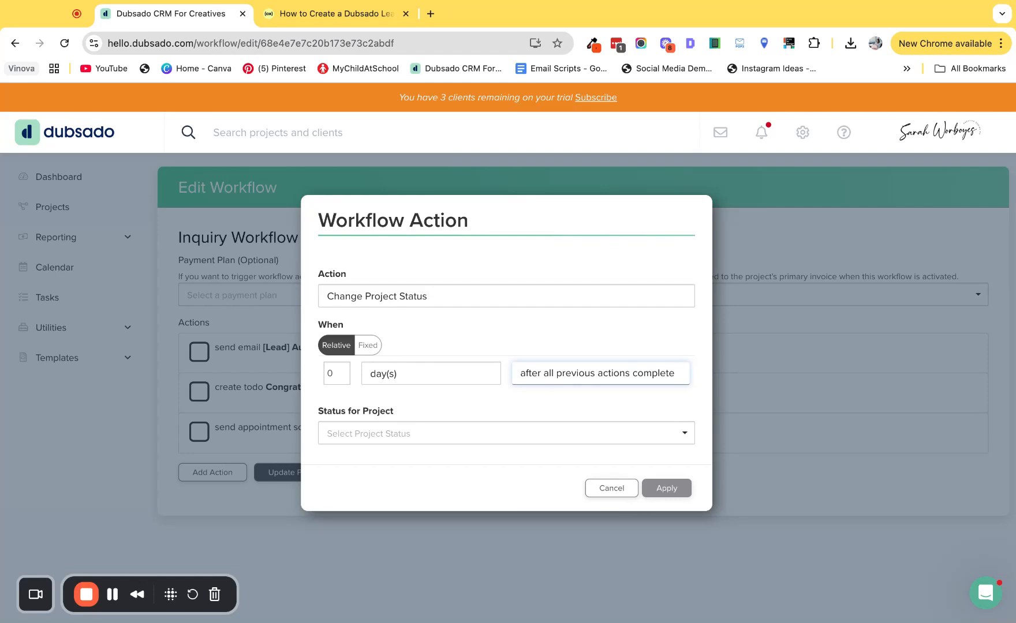
left_click(572, 399)
left_click(376, 408)
left_click(386, 454)
left_click(386, 457)
left_click(374, 543)
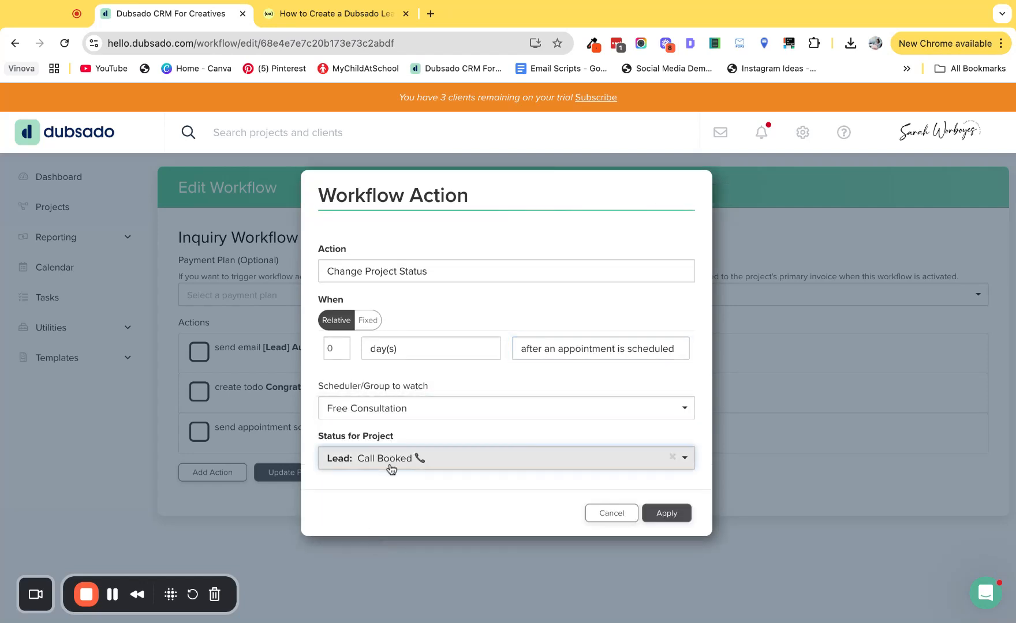
left_click(670, 515)
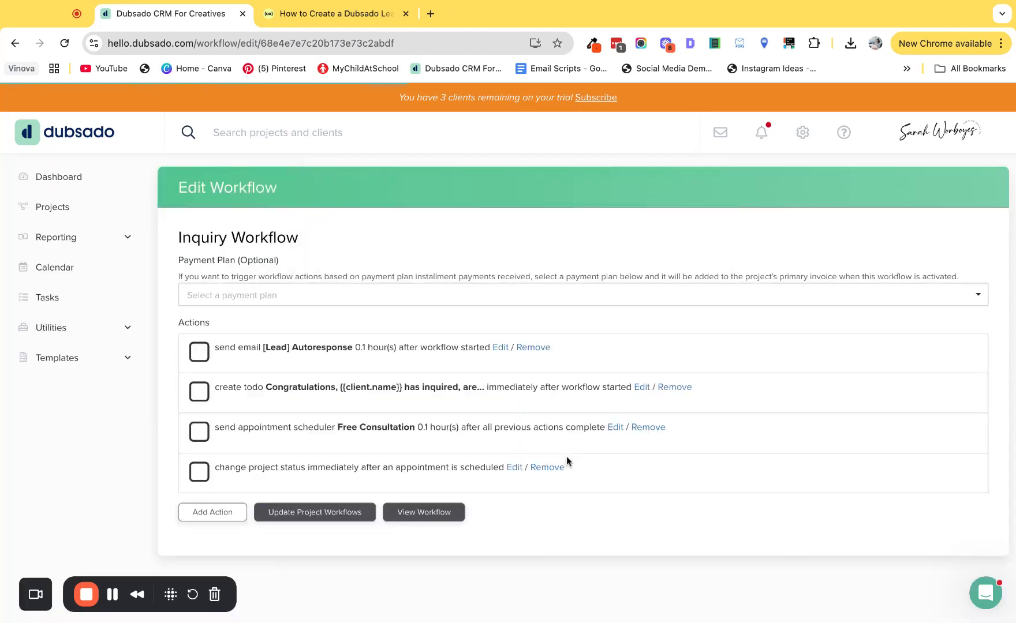
Step: Add an Add Tag action triggered after an appointment is scheduled, watching the Free Consultation scheduler
left_click(224, 515)
left_click(388, 322)
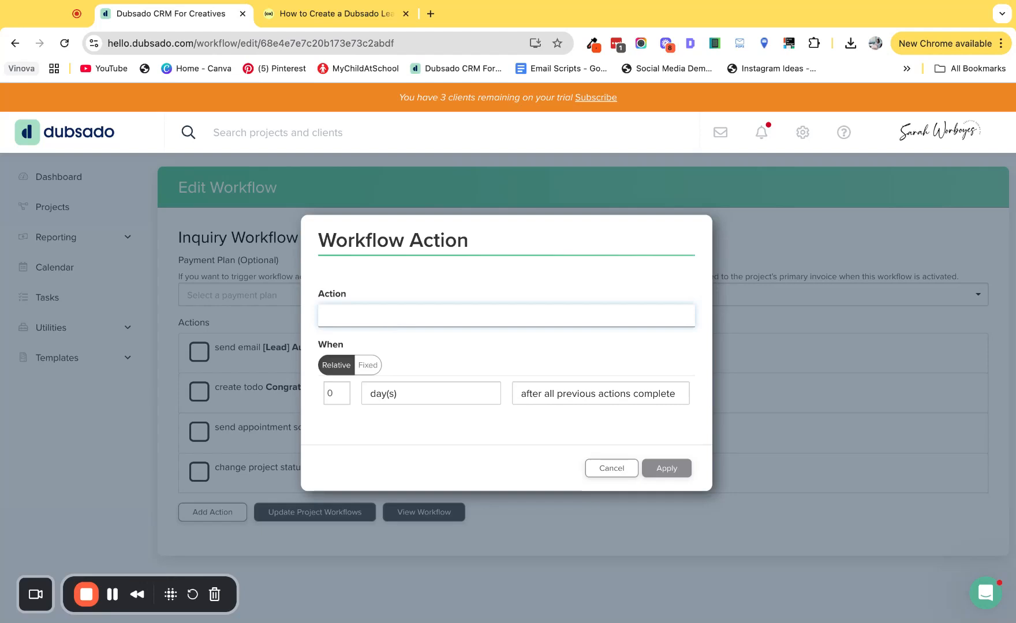
left_click(389, 351)
left_click(596, 378)
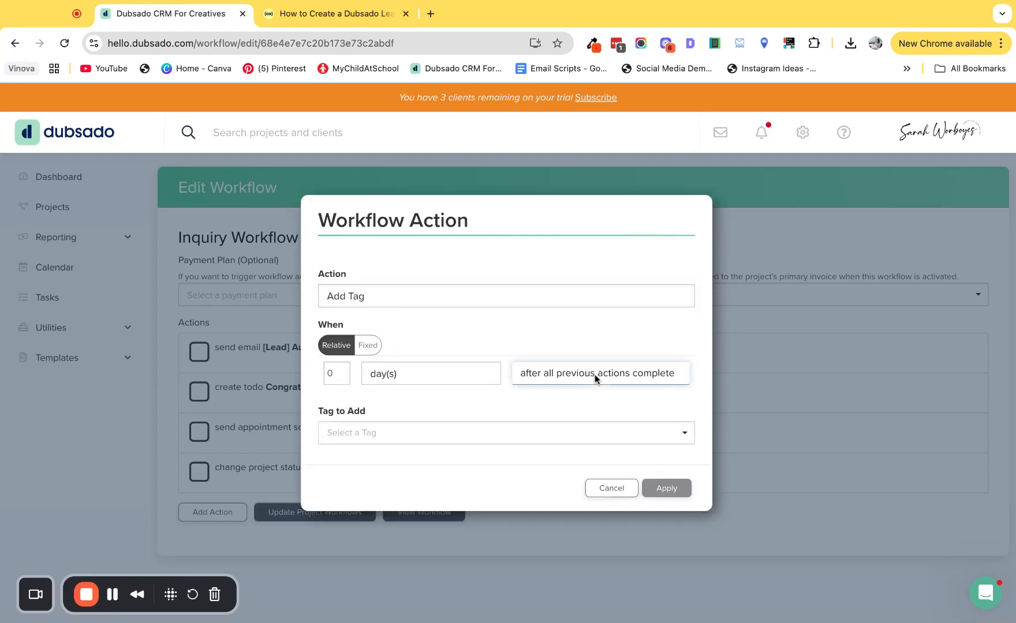
left_click(564, 369)
left_click(415, 410)
left_click(377, 448)
Step: Create a new tag named "Discovery Call" for the action and apply it
left_click(359, 460)
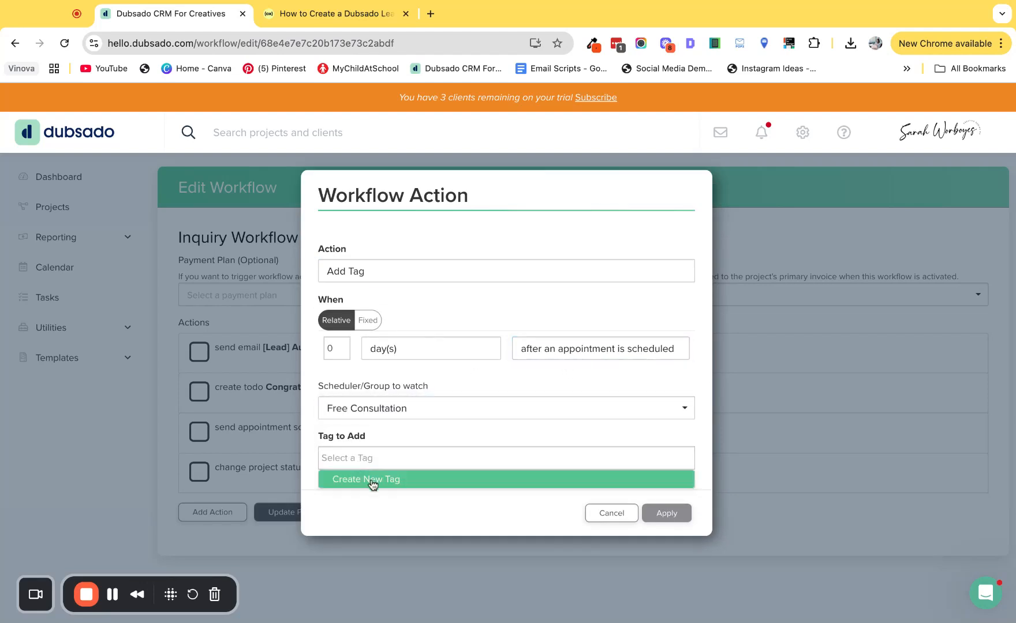
left_click(372, 479)
type("Discovery Call")
left_click(418, 474)
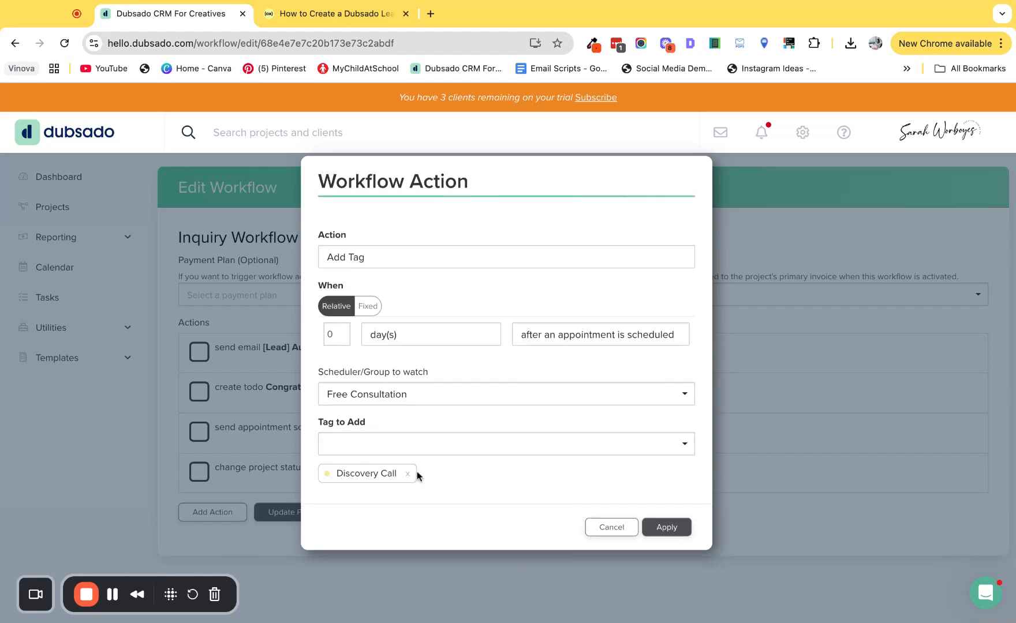
left_click(671, 531)
Step: Add an Archive Project action set to 30 day(s) after workflow started and apply it
left_click(213, 554)
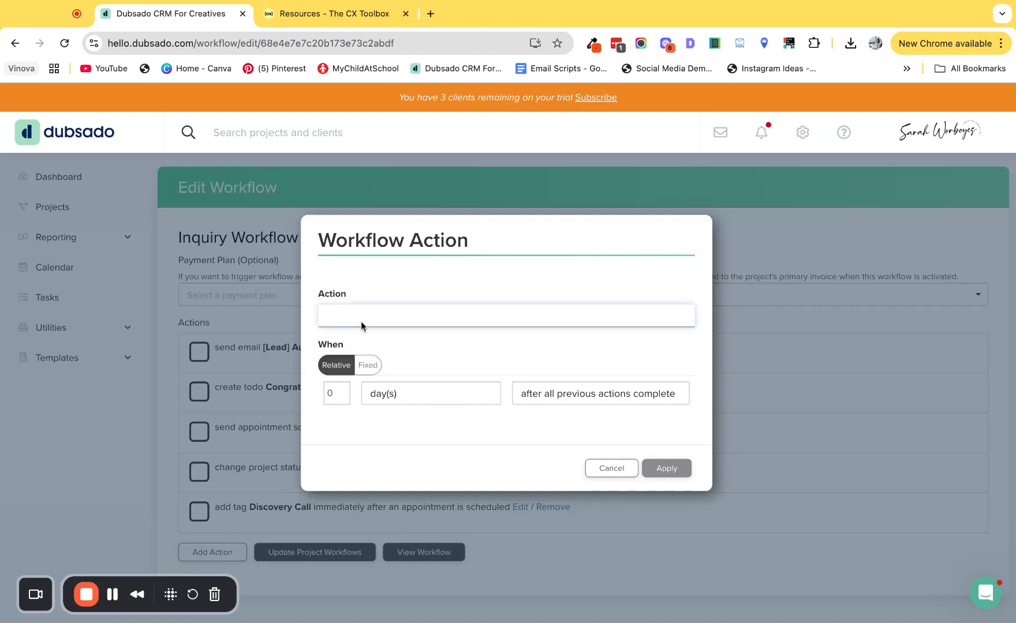
left_click(409, 301)
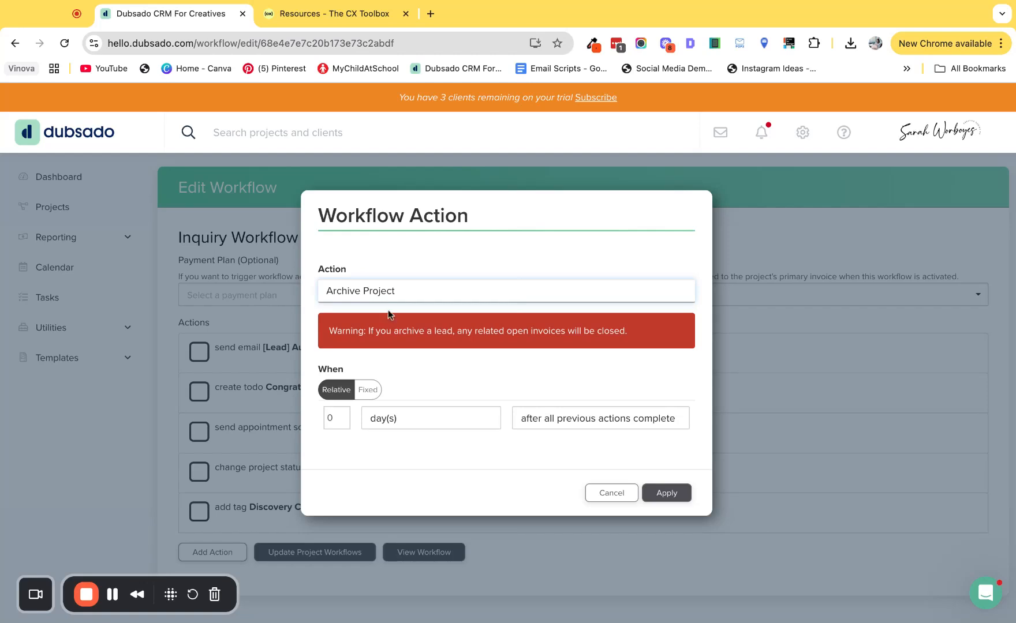
left_click(331, 417)
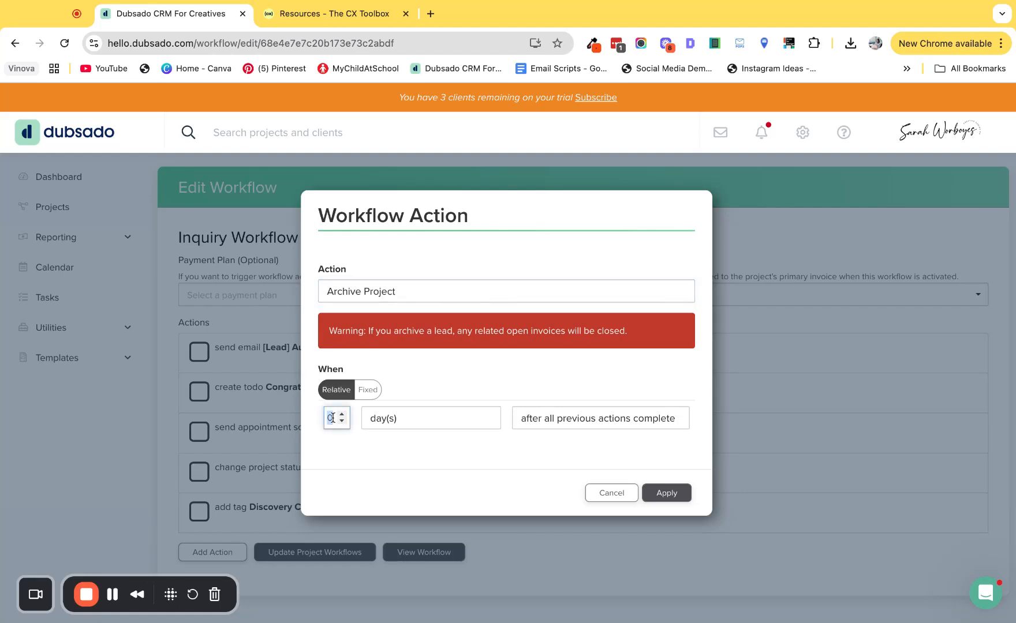
type("30")
left_click(588, 417)
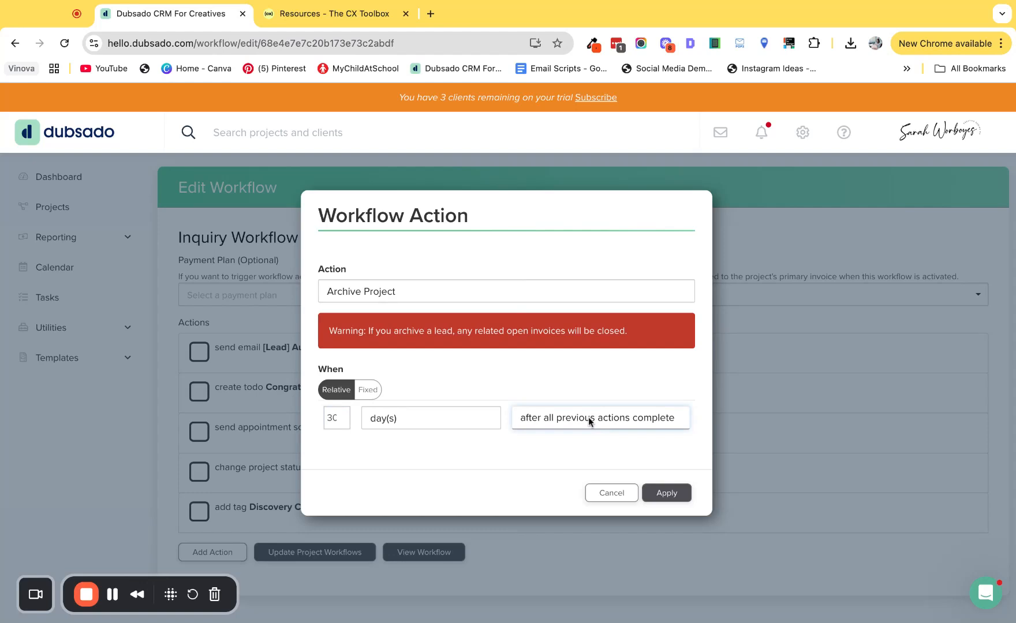
left_click(588, 416)
left_click(666, 494)
Step: Add a Pause Workflow action to the Inquiry Workflow with a relative delay of 0.1 hour(s)
scroll(387, 510, "down", 1)
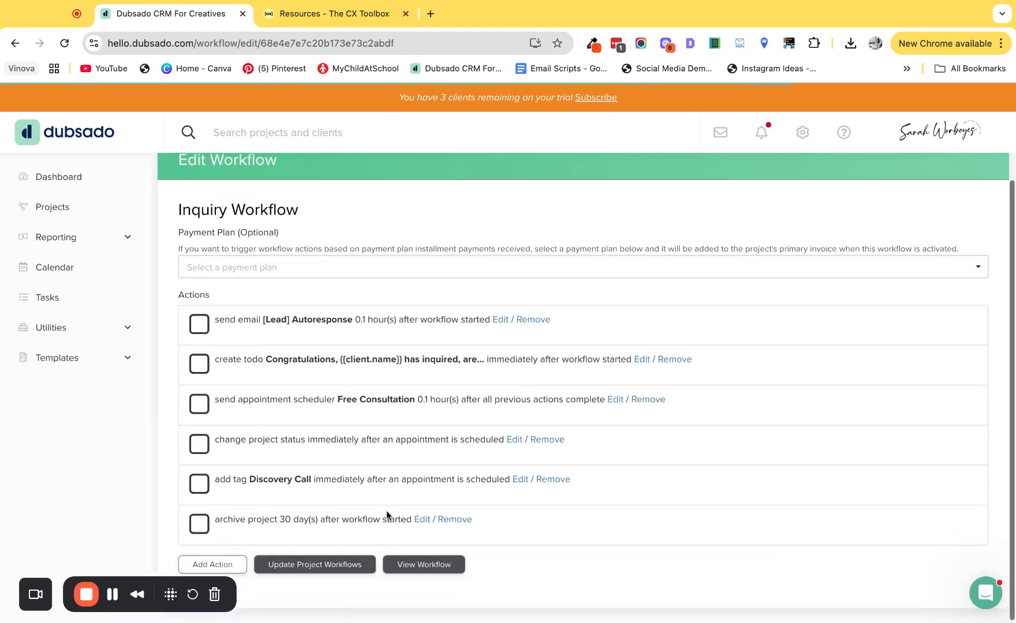
left_click(224, 565)
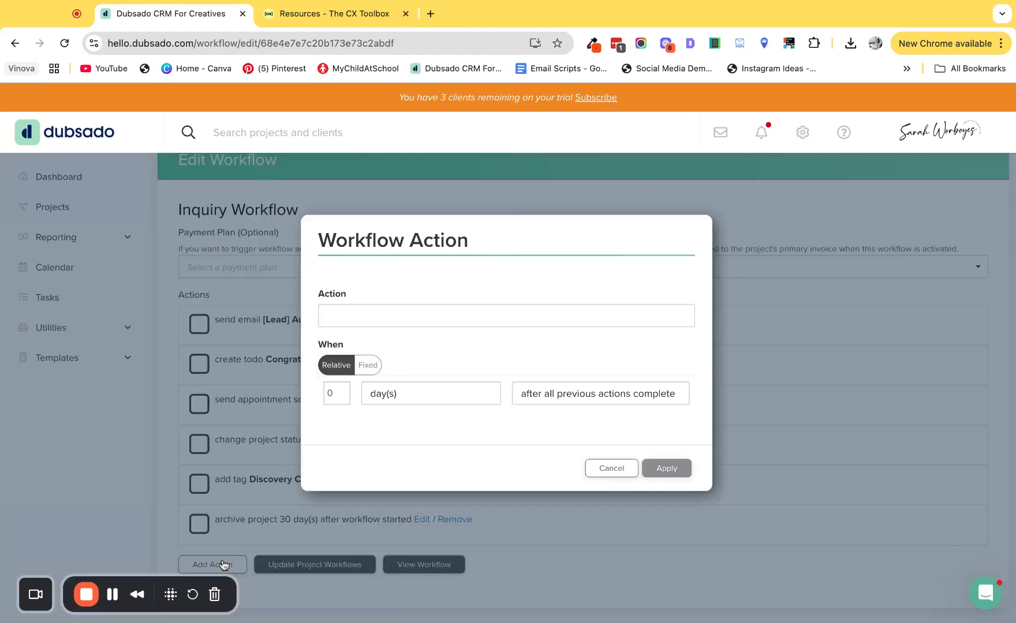
left_click(359, 312)
left_click(374, 343)
left_click(331, 394)
type(".1")
left_click(418, 395)
left_click(419, 382)
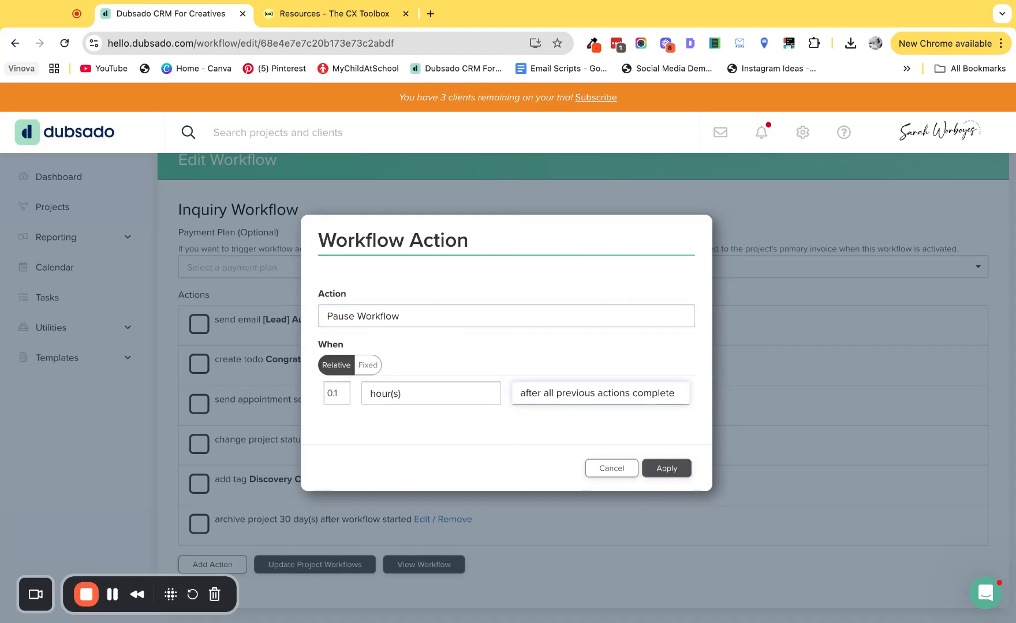
Step: Trigger the pause after an appointment is scheduled, choose the scheduler to watch, and place the applied action above the archive action
left_click(600, 439)
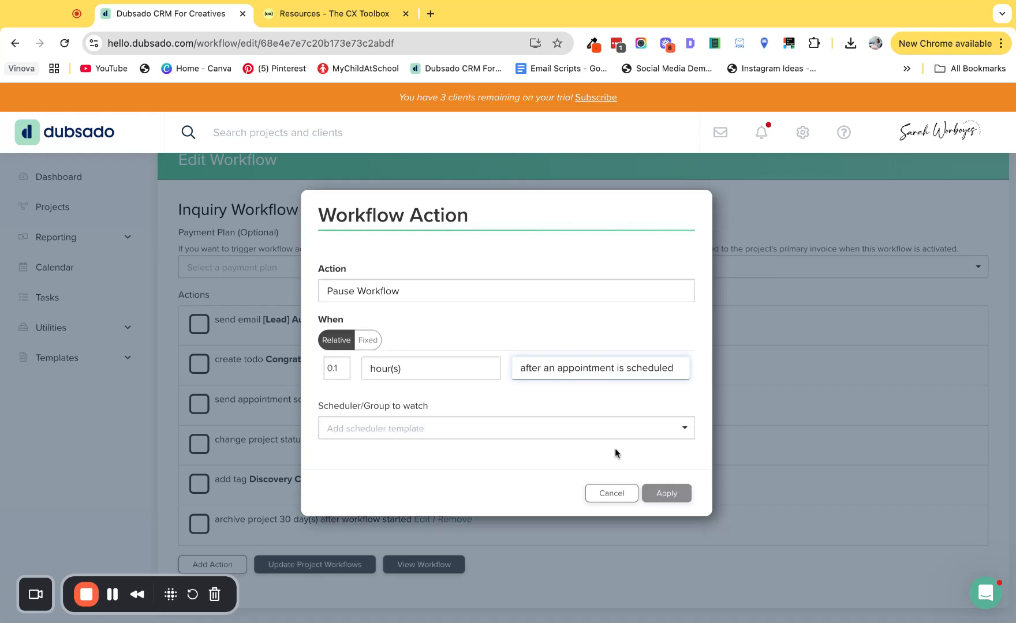
left_click(520, 432)
left_click(384, 475)
left_click(666, 493)
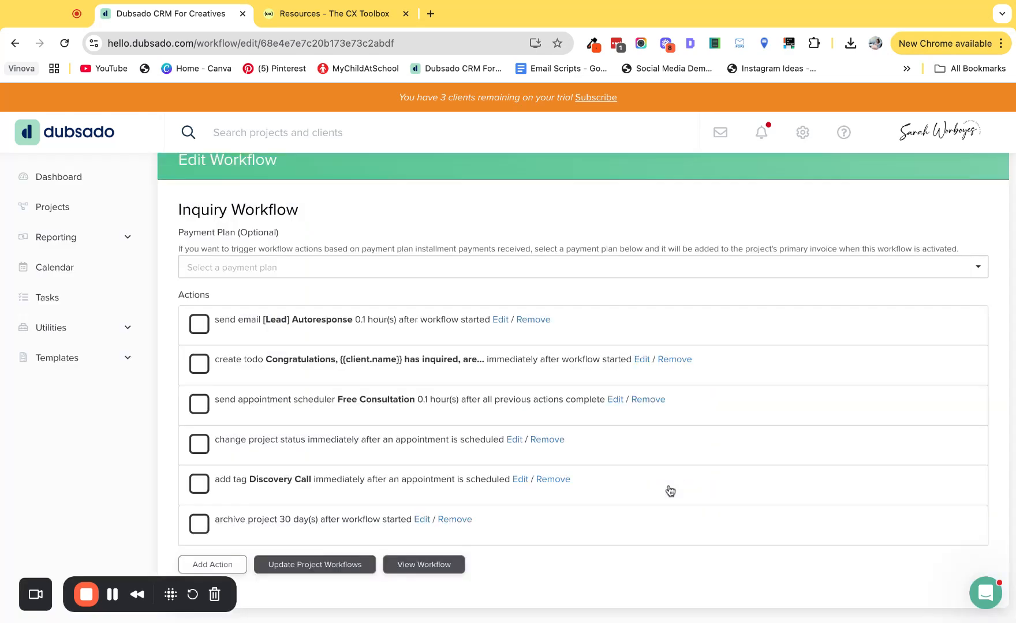
scroll(407, 519, "down", 1)
left_click_drag(295, 534, 292, 478)
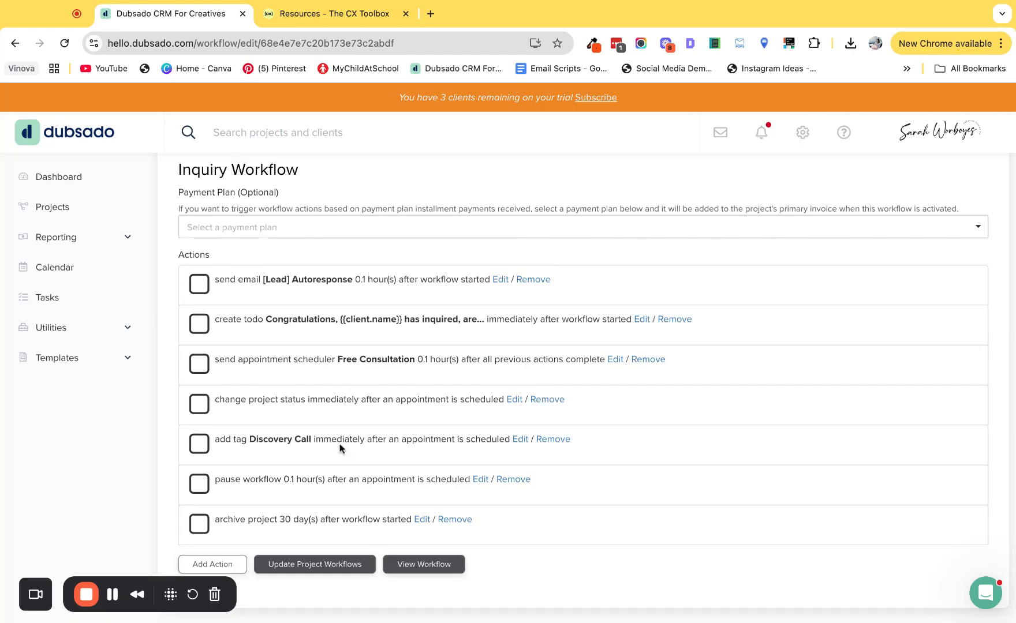
Step: Look up the Free Dubsado Inquiry Workflow Template on The CX Toolbox resources page, then return to the workflow in Dubsado
left_click(313, 22)
scroll(494, 418, "down", 5)
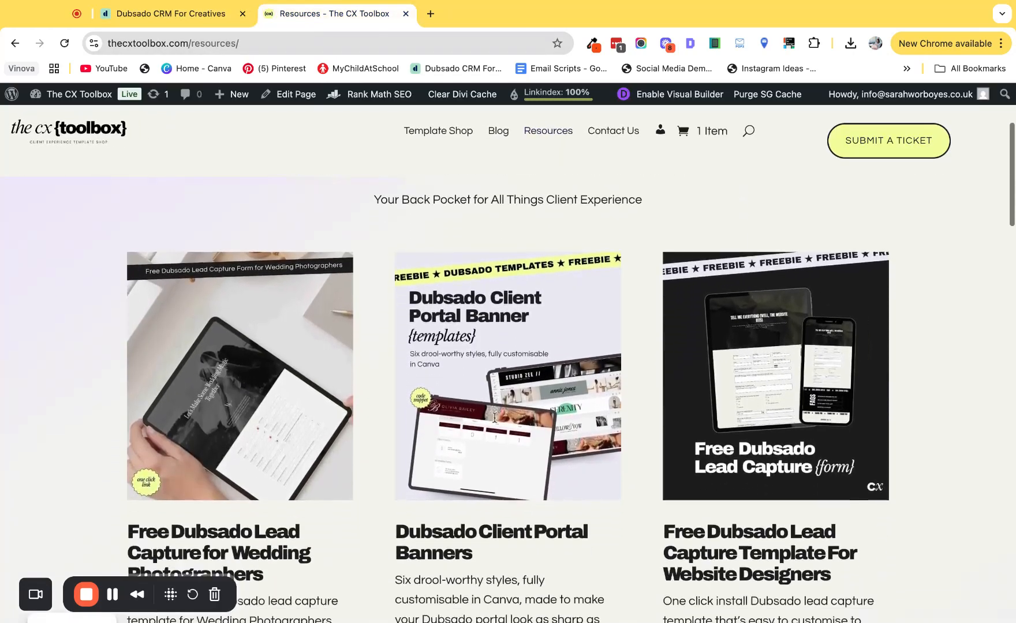
scroll(494, 418, "down", 6)
scroll(214, 290, "down", 5)
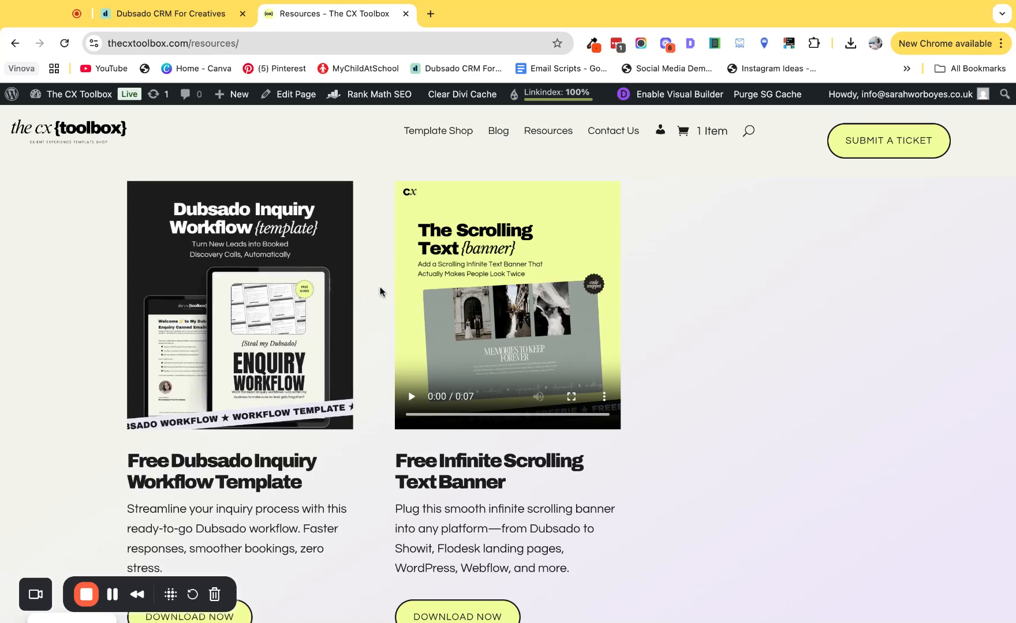
scroll(373, 292, "down", 2)
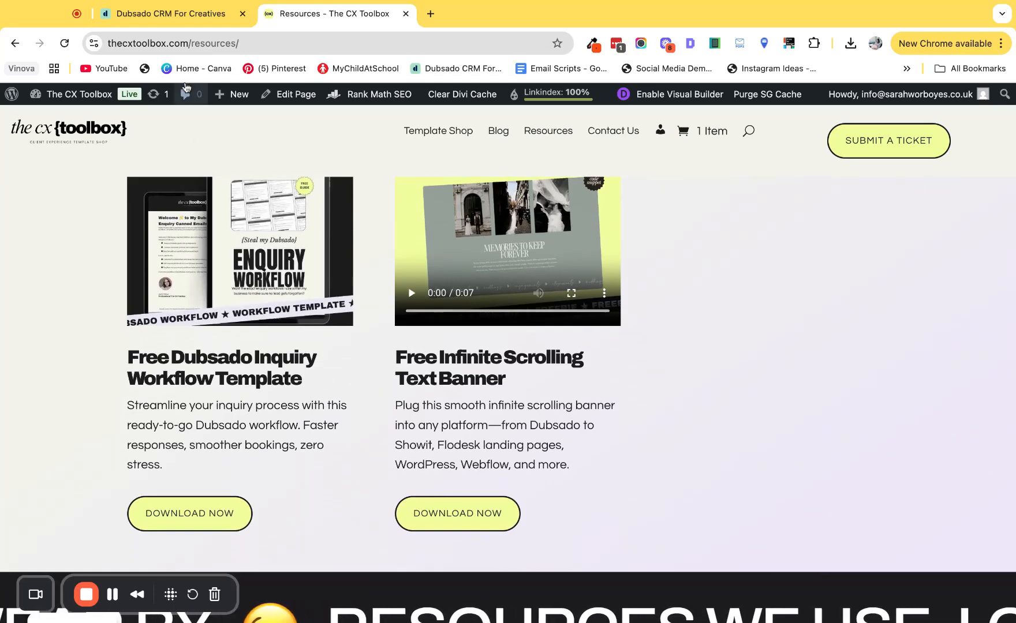
left_click(176, 16)
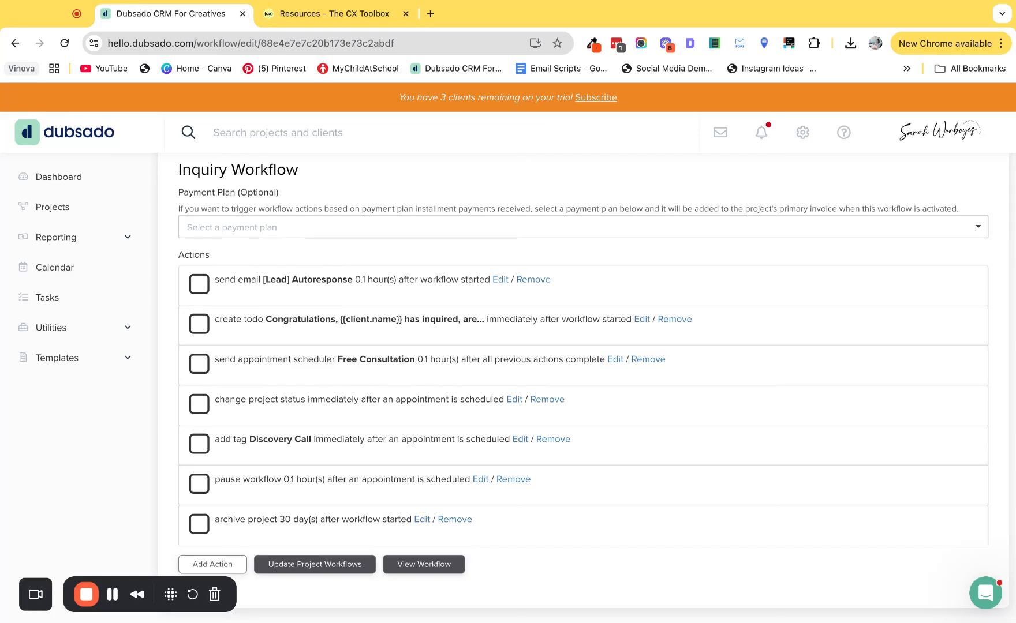
left_click(288, 12)
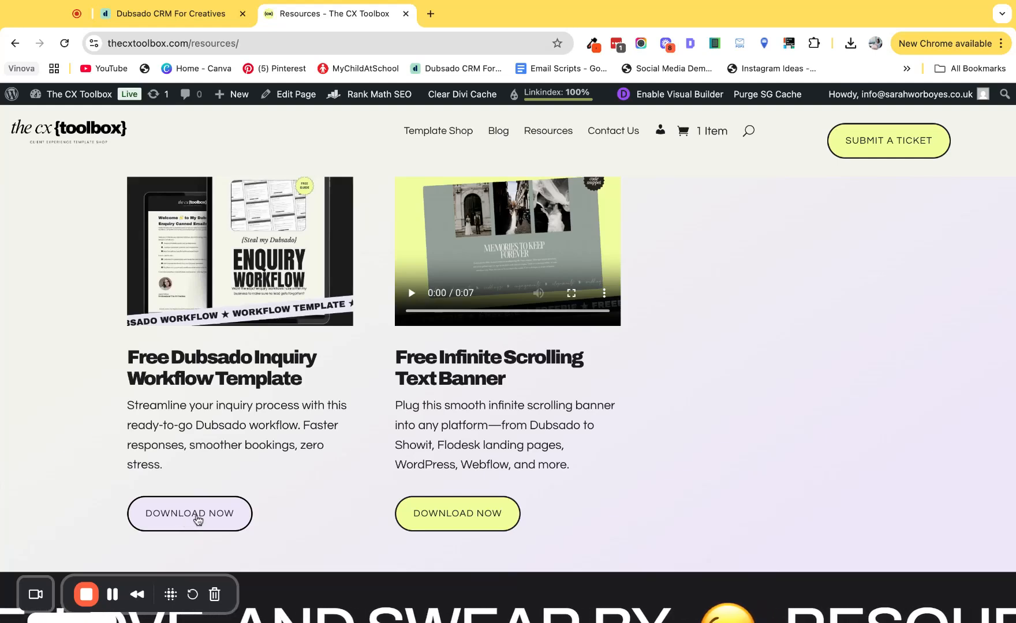
key("ctrl+shift+Tab")
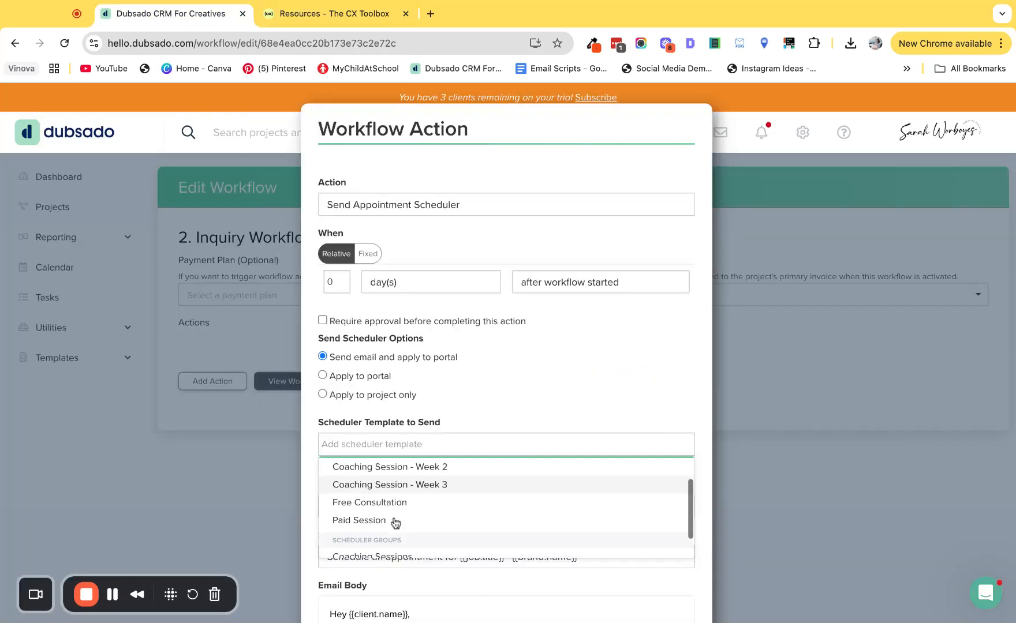
Step: Duplicate the Inquiry Workflow from the workflow list and open the copy for editing
scroll(388, 499, "down", 1)
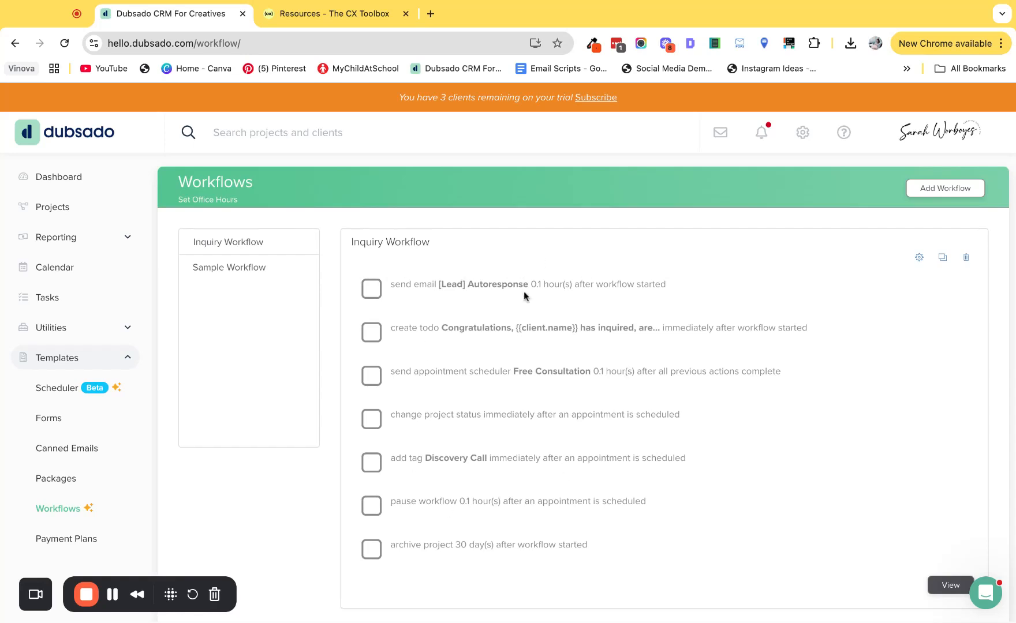
left_click(942, 258)
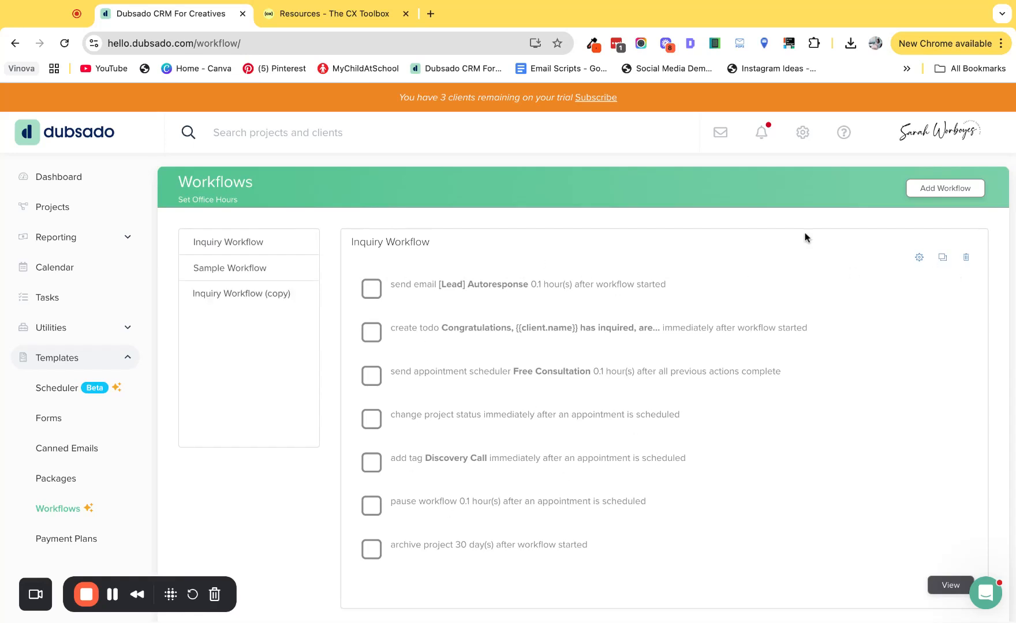
left_click(223, 292)
left_click(919, 257)
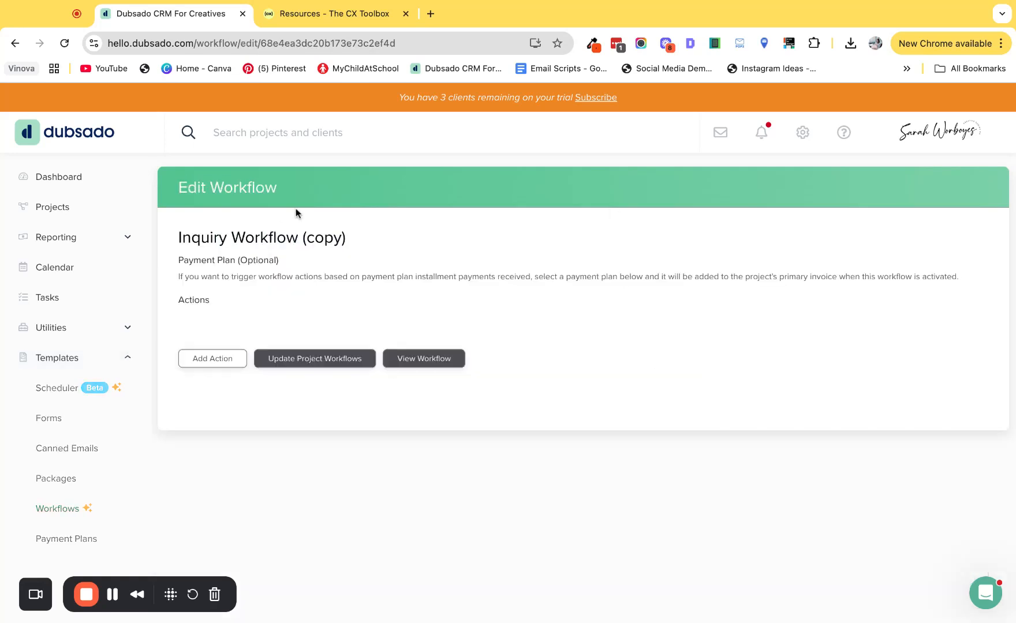
Step: Rename the duplicated workflow to "1. Inquiry Workflow"
left_click(234, 231)
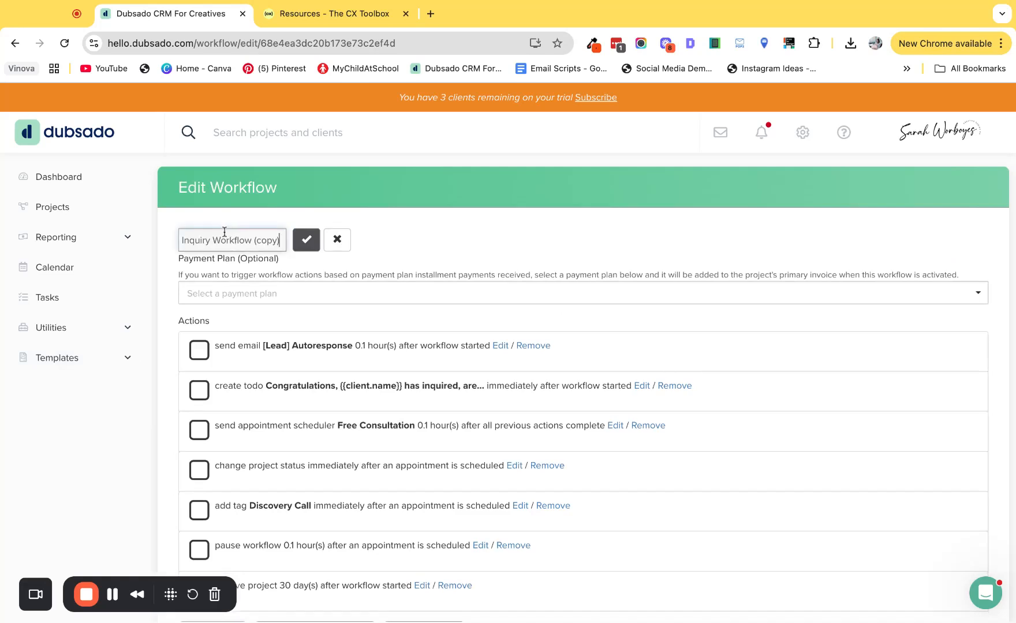
left_click(183, 240)
type("1.")
left_click_drag(283, 240, 261, 240)
key("BackSpace")
left_click(307, 241)
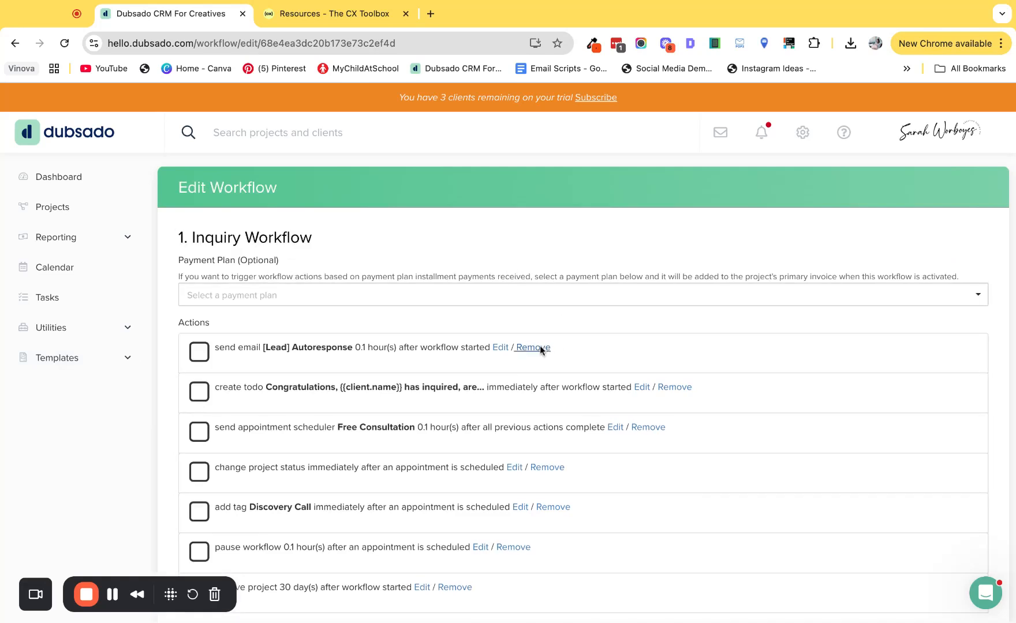
Step: Remove the [Lead] Autoresponse email and the create todo actions from the duplicated workflow
left_click(532, 348)
left_click(673, 348)
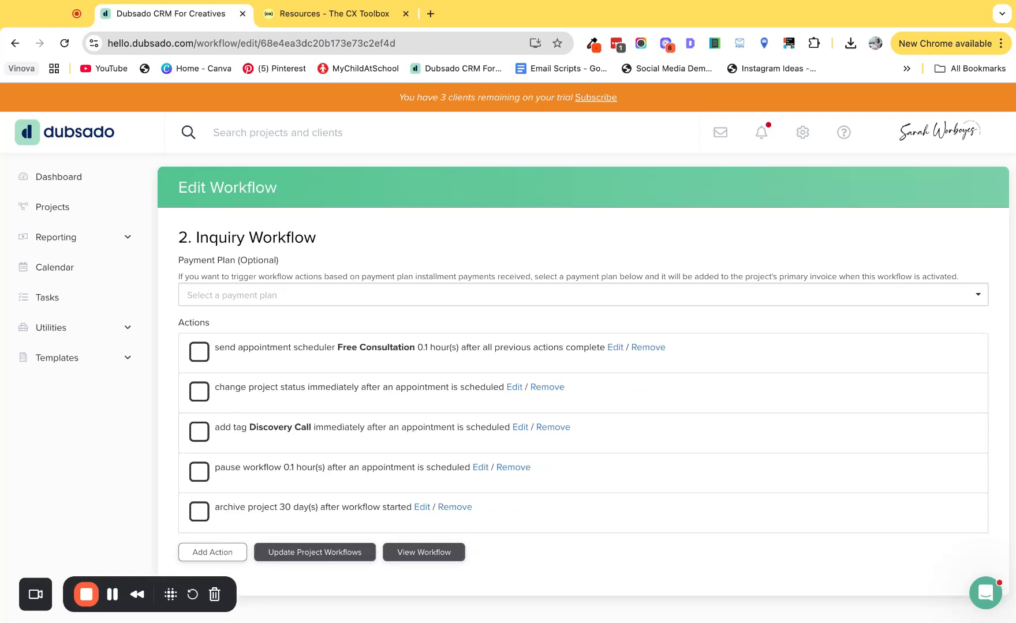
Step: Set the Send Appointment Scheduler action to 0 hour(s) after workflow started
left_click(614, 346)
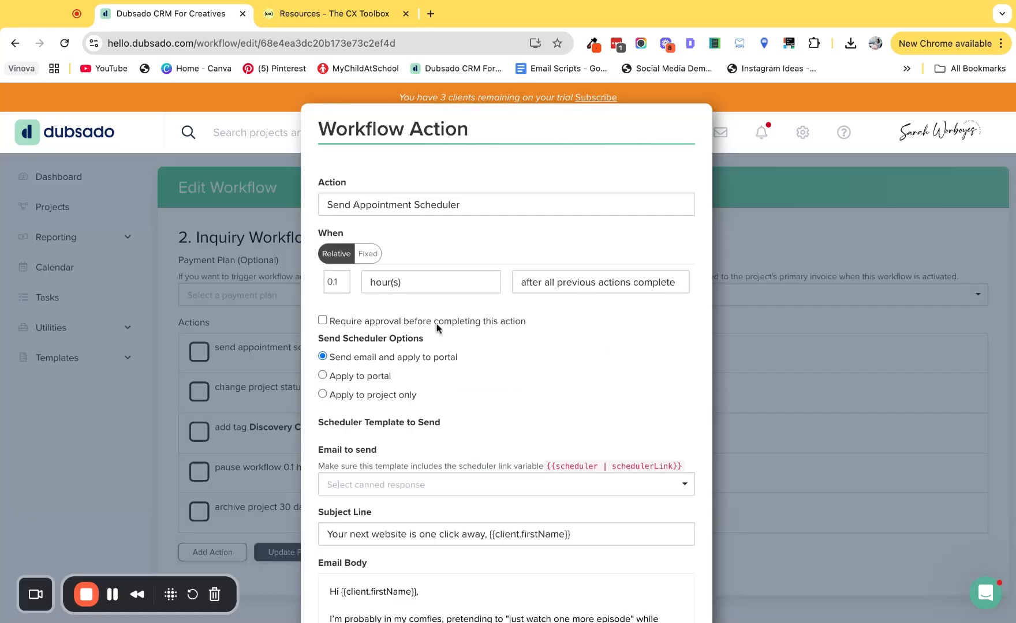
double_click(325, 285)
type("0")
left_click(618, 280)
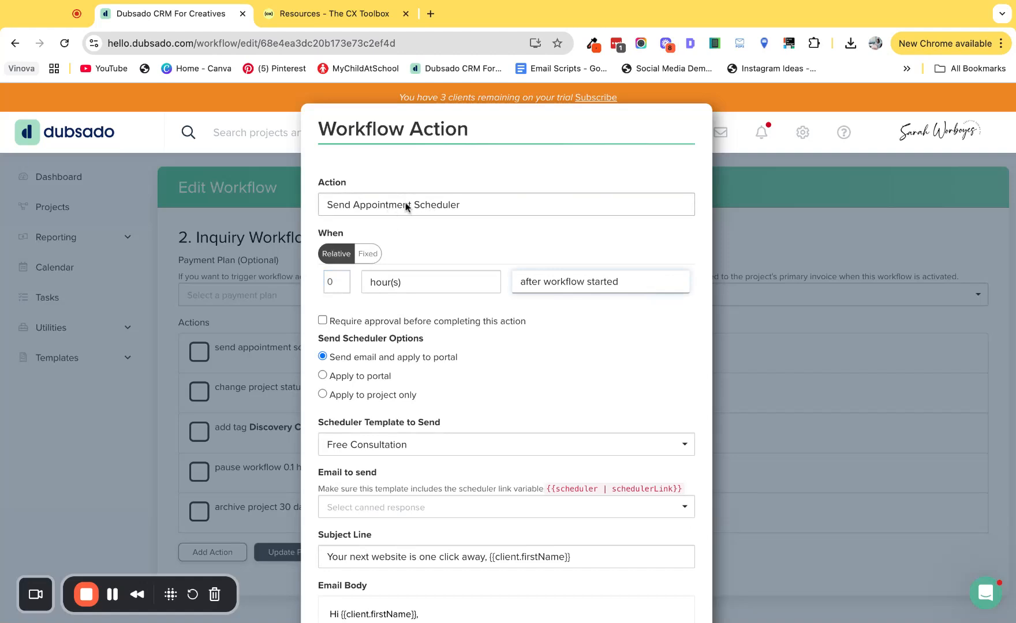
Step: Review the scheduler email body, including the scheduler link, Pricing Guide link and signature, and apply the action
scroll(432, 339, "down", 1)
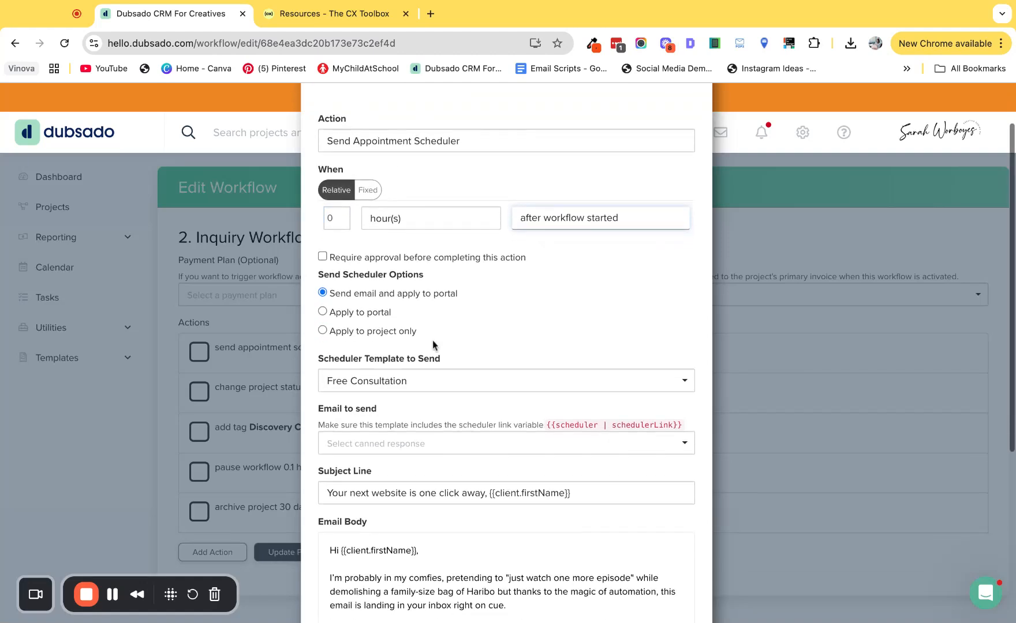
scroll(415, 369, "down", 4)
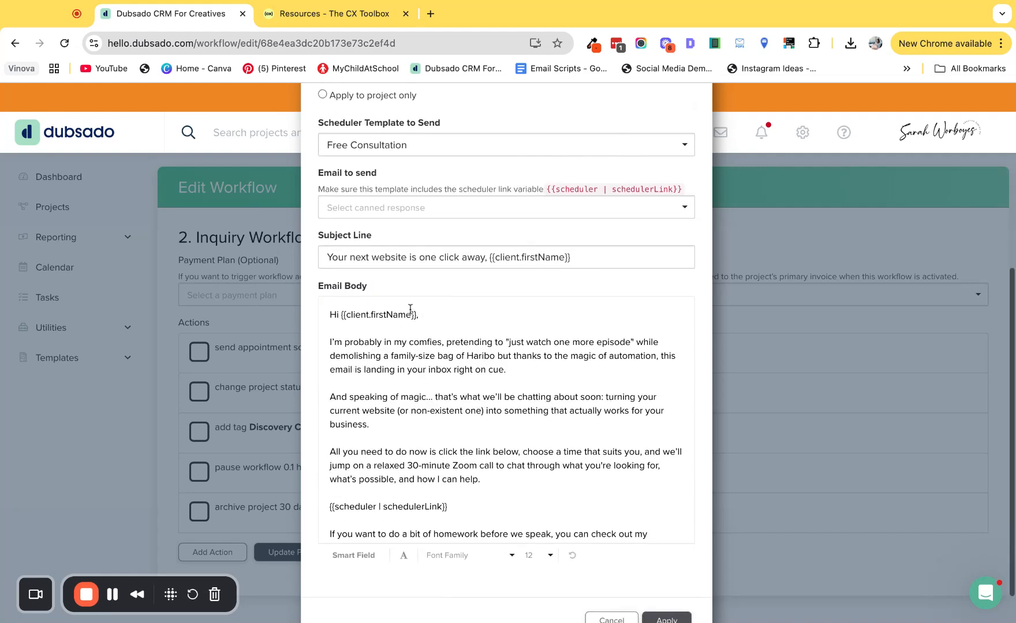
scroll(415, 335, "down", 2)
triple_click(477, 430)
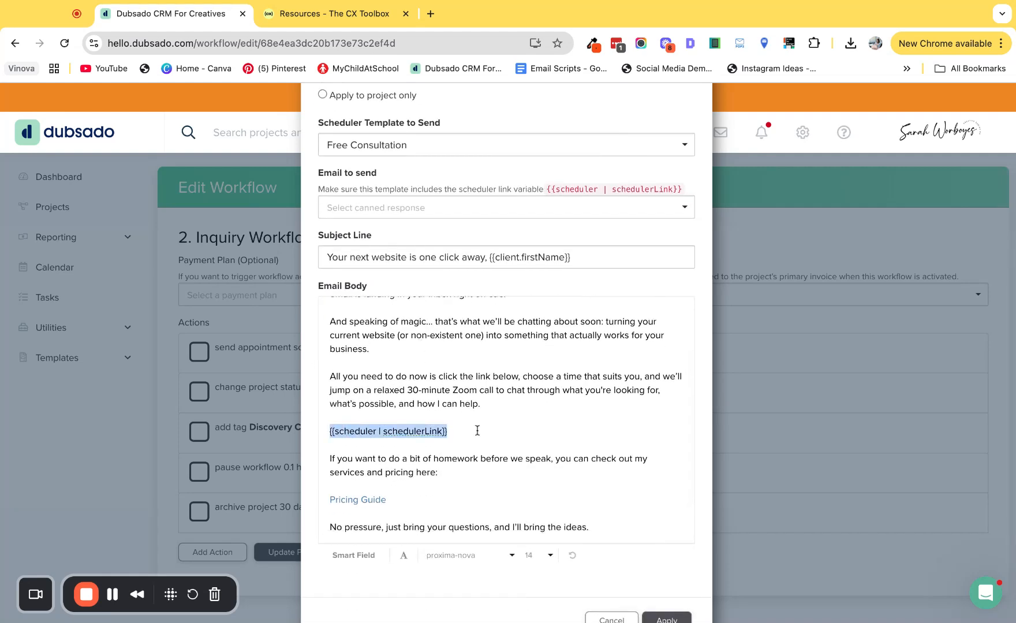
scroll(444, 462, "down", 1)
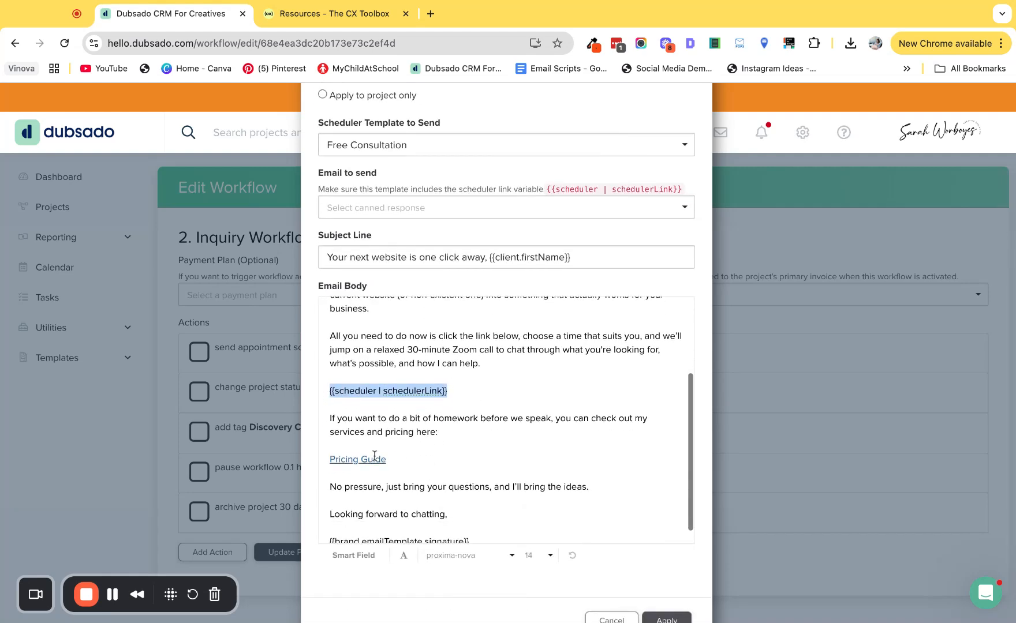
scroll(404, 455, "down", 1)
scroll(421, 375, "up", 4)
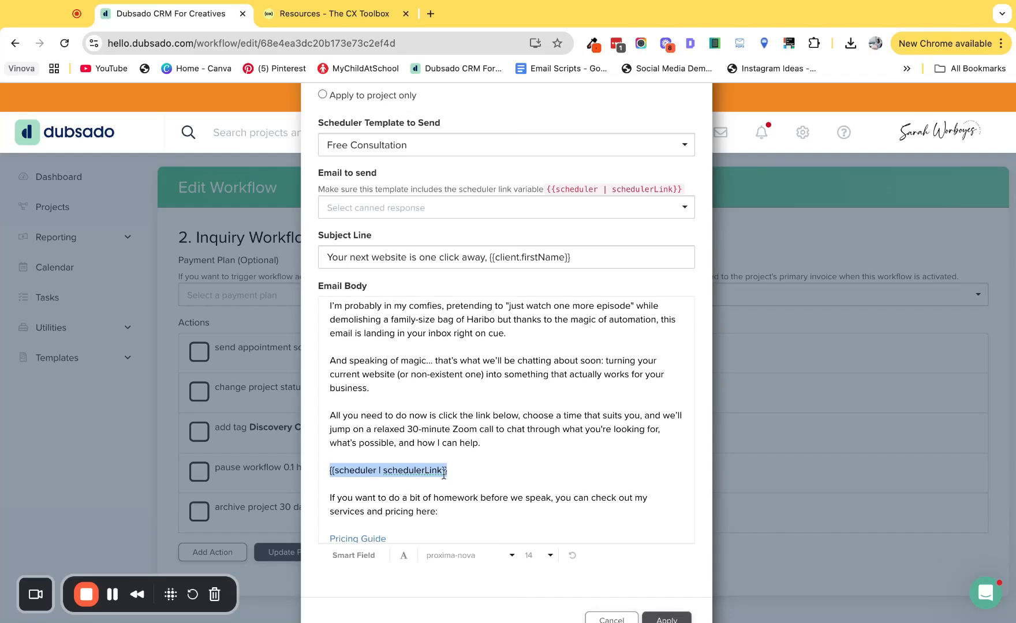
scroll(456, 421, "down", 2)
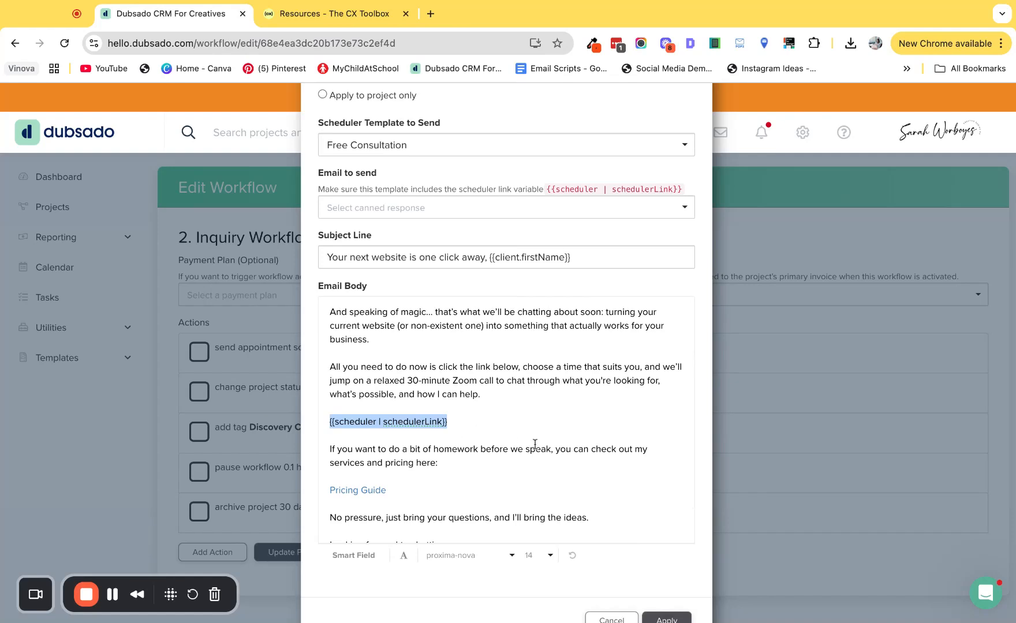
scroll(535, 444, "down", 2)
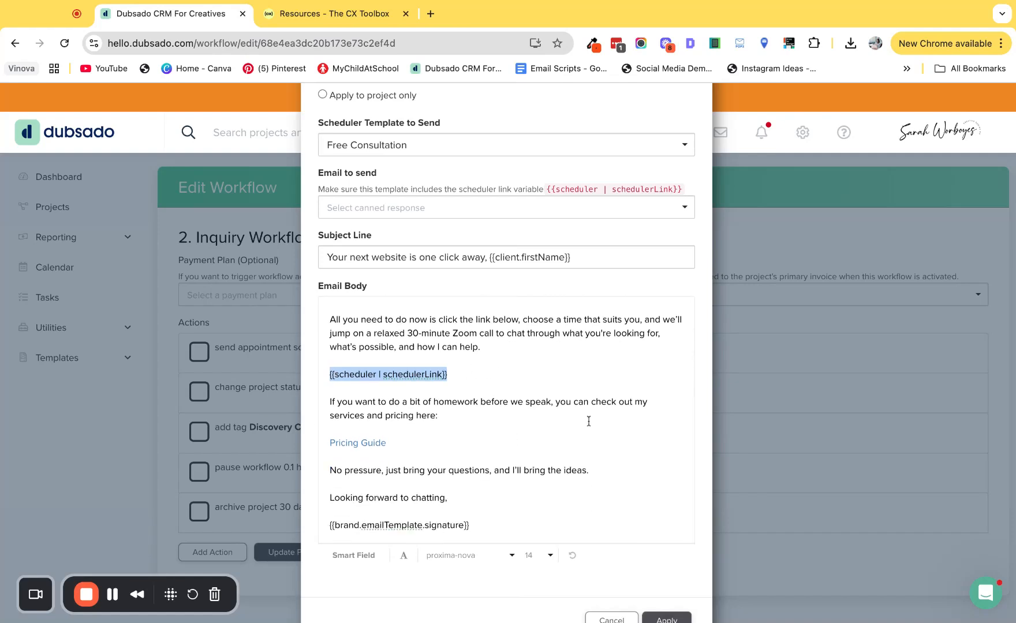
scroll(588, 421, "down", 2)
left_click(667, 580)
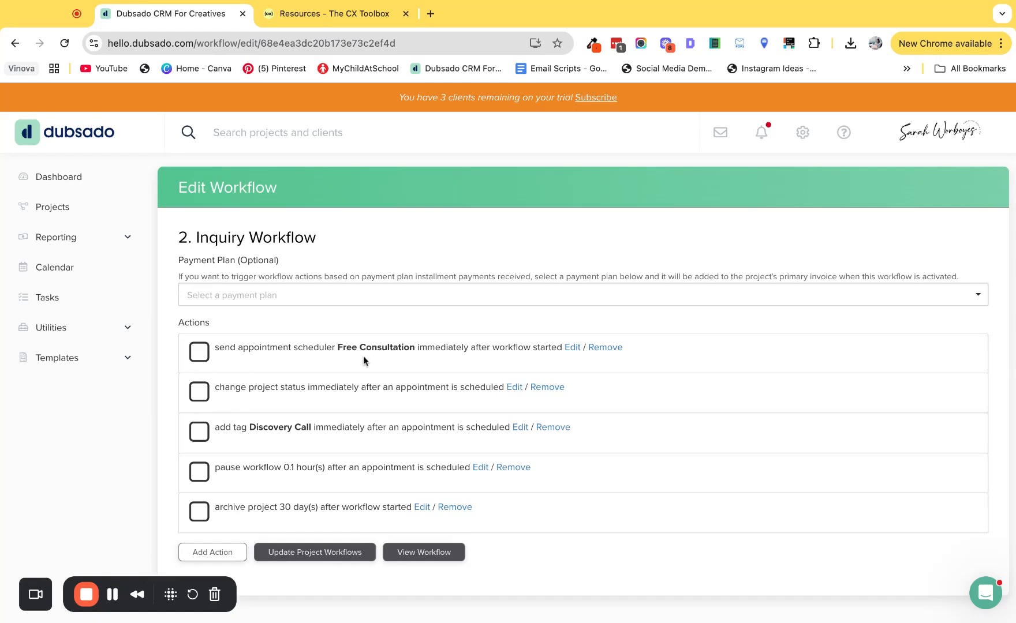
Step: Create a new workflow template named "3. Inquiry Workflow"
left_click(60, 363)
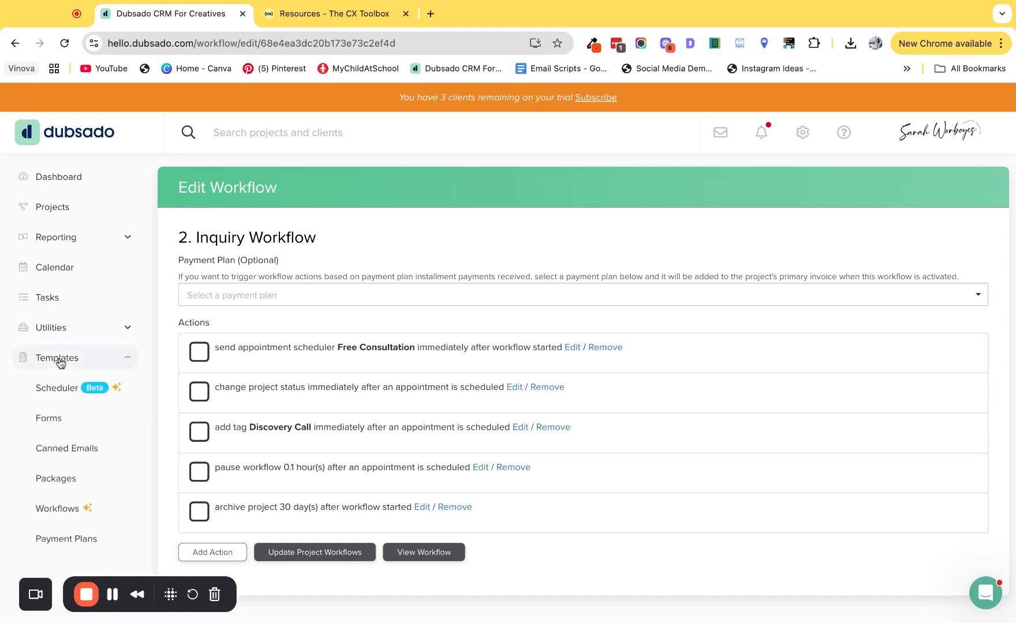
left_click(68, 512)
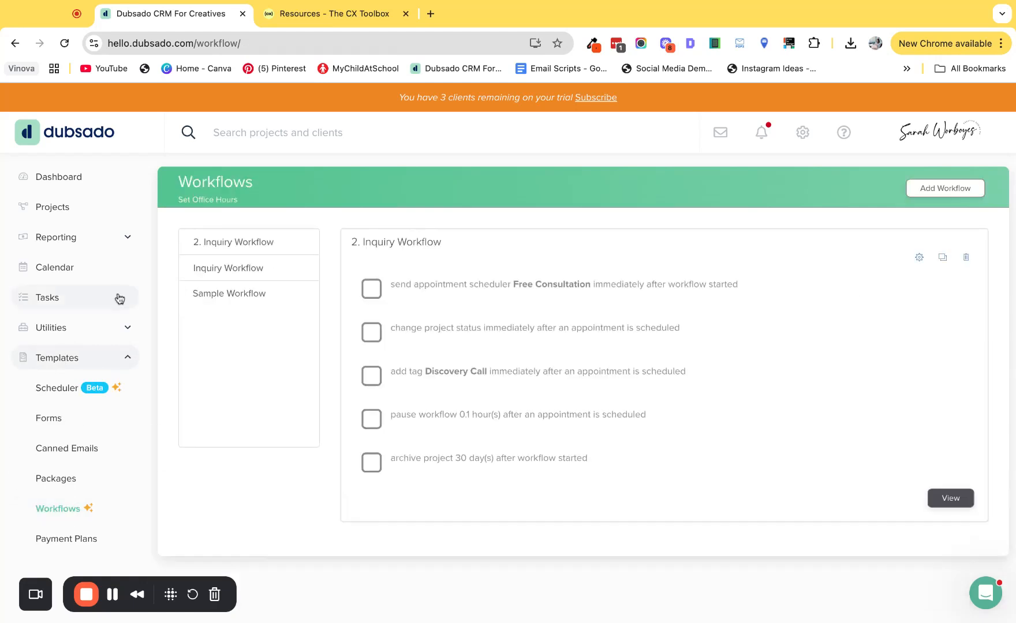
left_click(958, 189)
left_click(252, 247)
type("3. ")
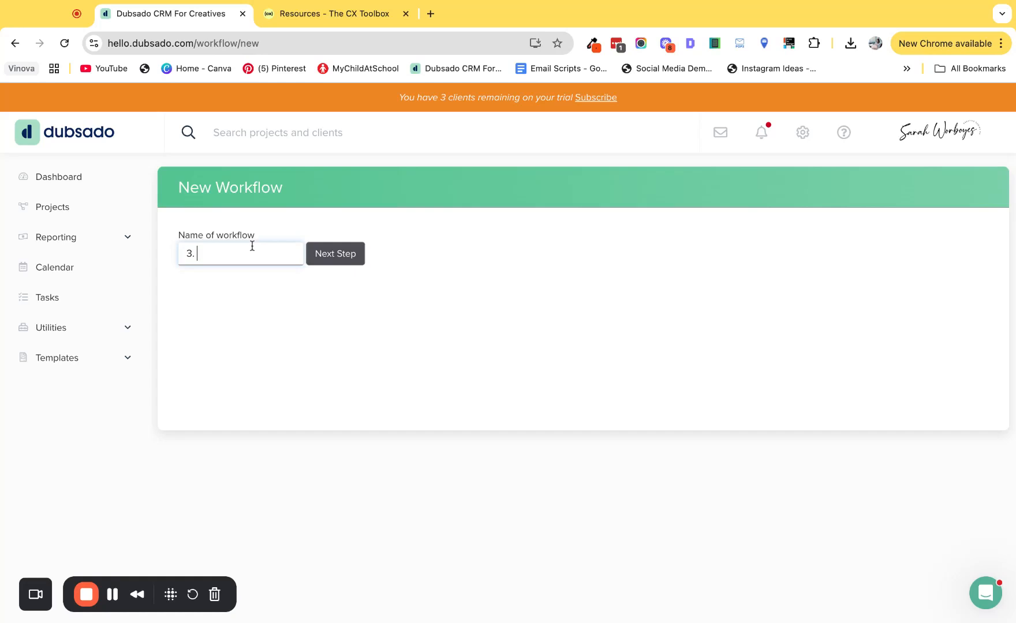
type("Inquiry work")
key("BackSpace")
key("BackSpace")
key("BackSpace")
key("BackSpace")
type("Workflow")
left_click(325, 252)
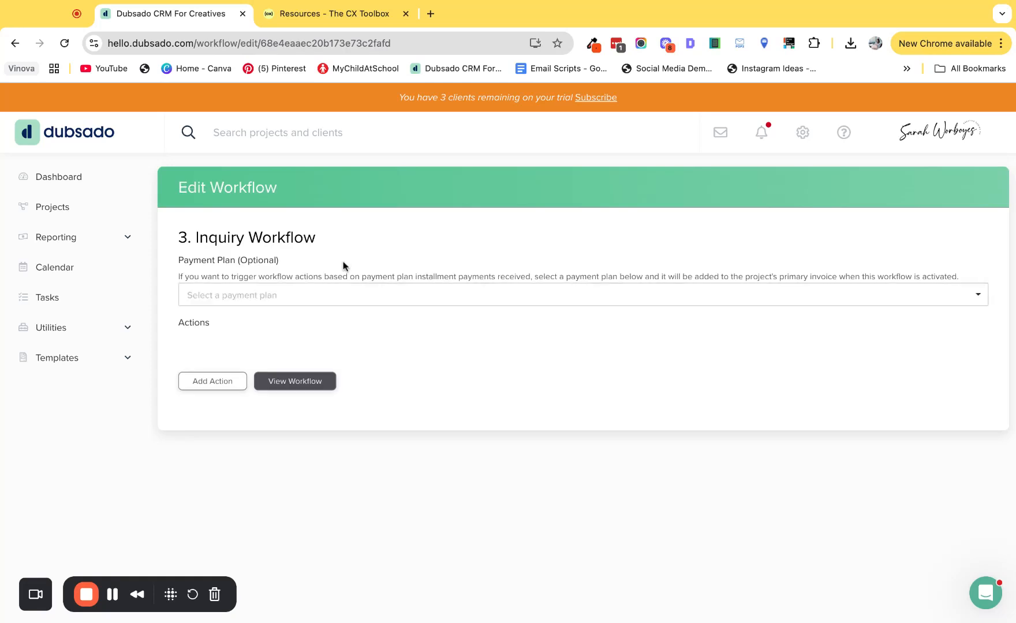
Step: Add a Send Form action set to after workflow started, using the form template "Studio Zee // Website Strategy Onboarding Questionnaire"
left_click(209, 386)
left_click(379, 359)
left_click(552, 283)
left_click(515, 238)
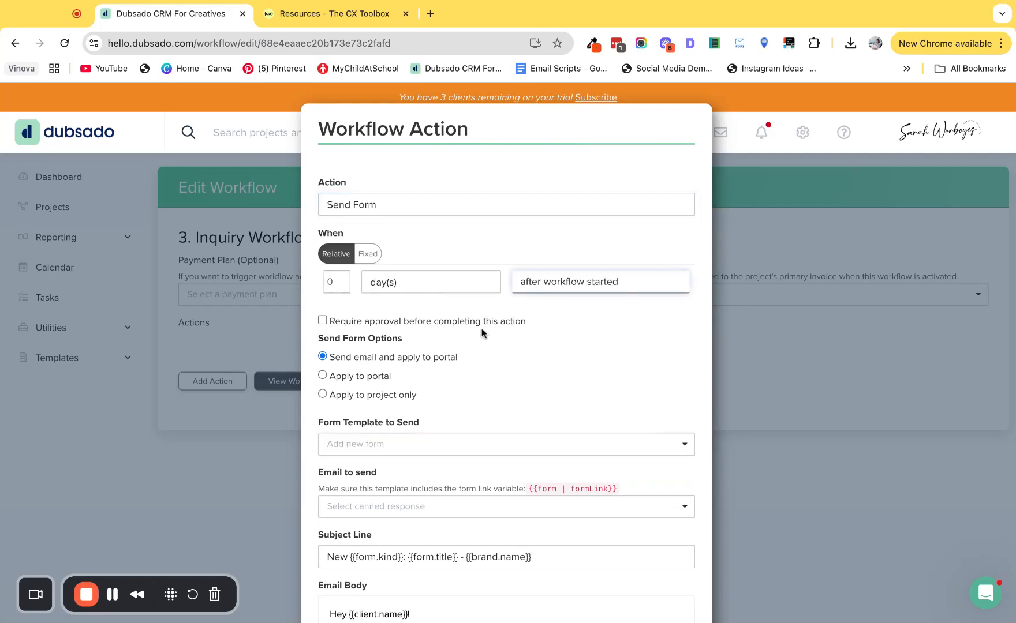
scroll(484, 341, "down", 3)
left_click(358, 365)
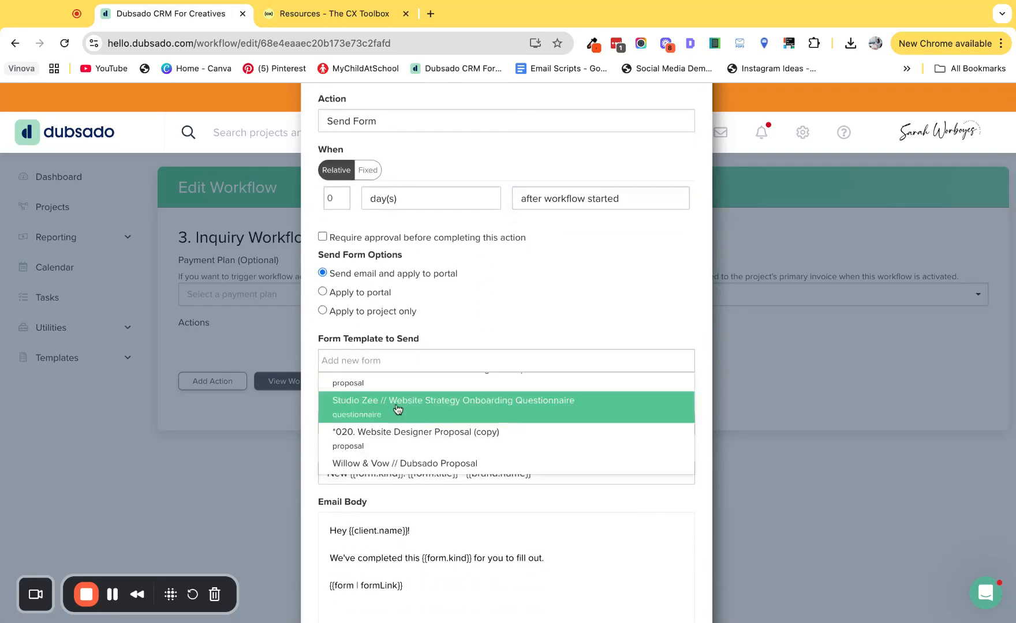
left_click(398, 406)
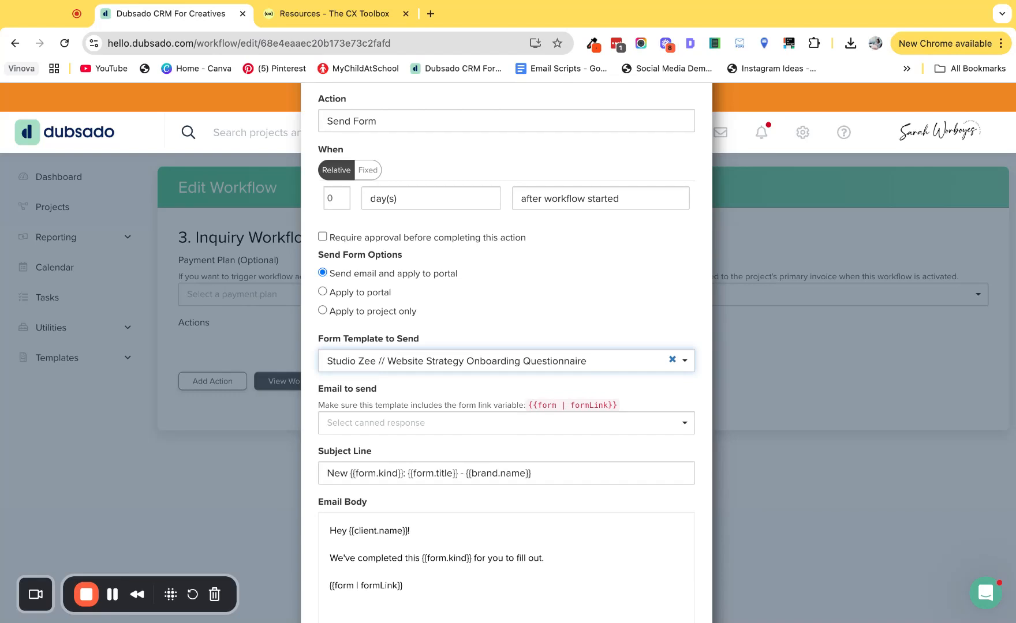
Step: Choose the "[Lead] Pre-Project Questionnaire" canned response as the email for the first Send Form action
scroll(423, 335, "down", 2)
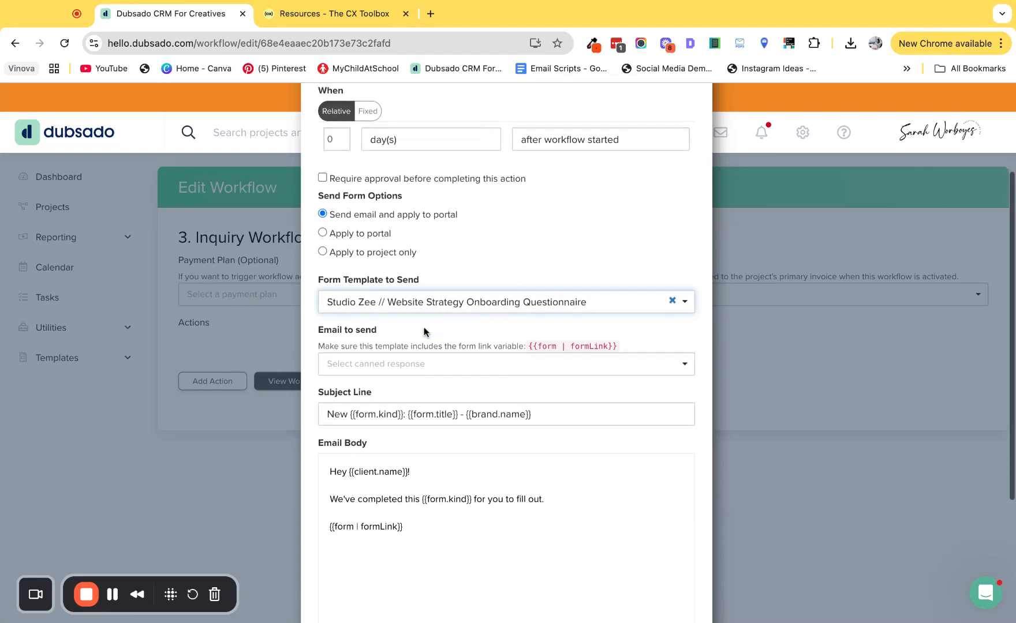
left_click(343, 364)
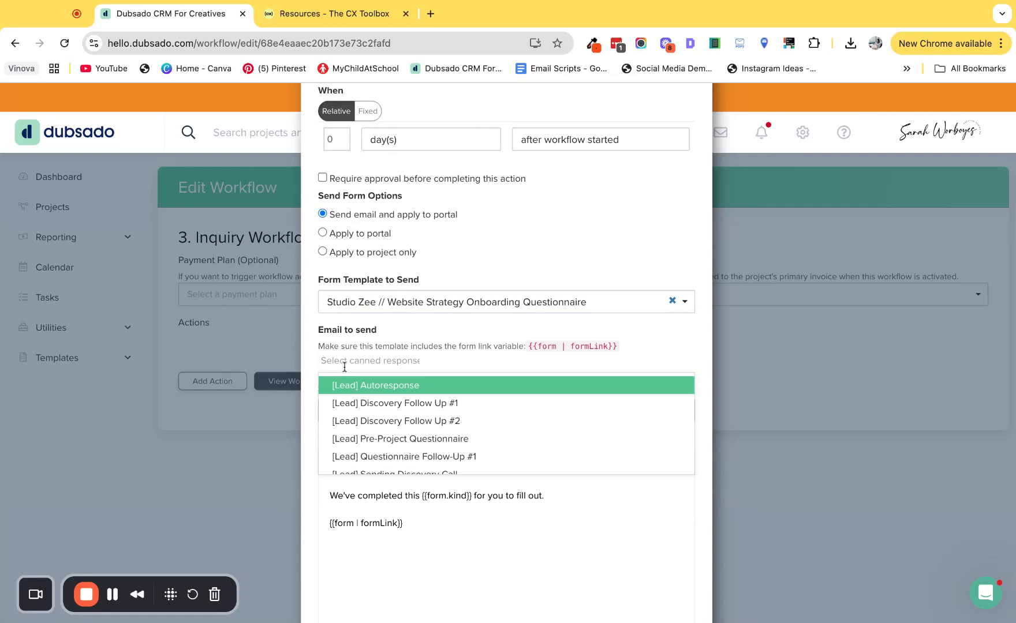
scroll(400, 352, "down", 3)
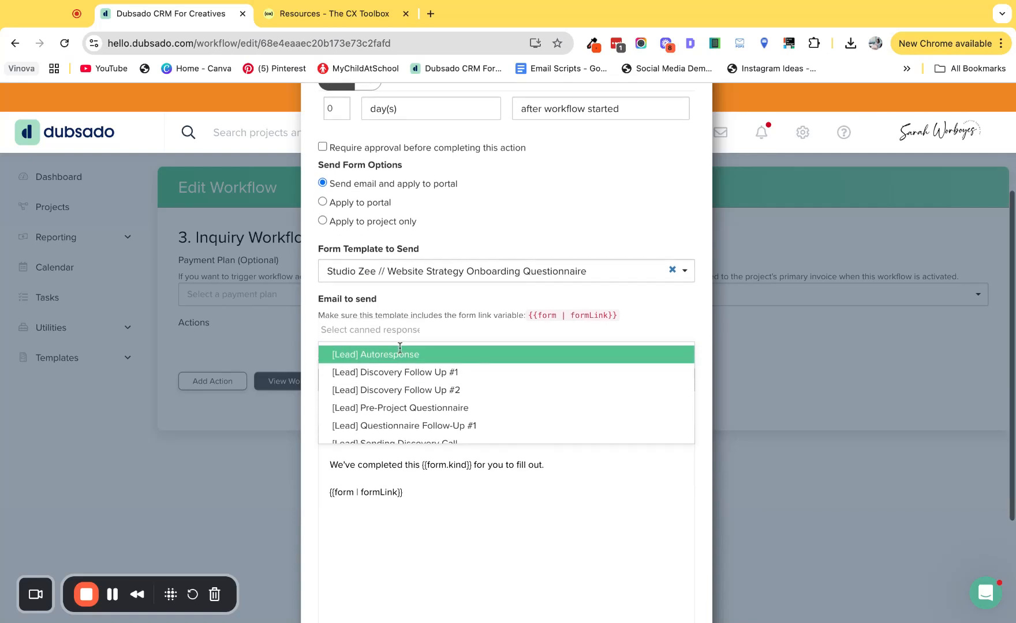
scroll(403, 372, "down", 2)
scroll(398, 369, "up", 2)
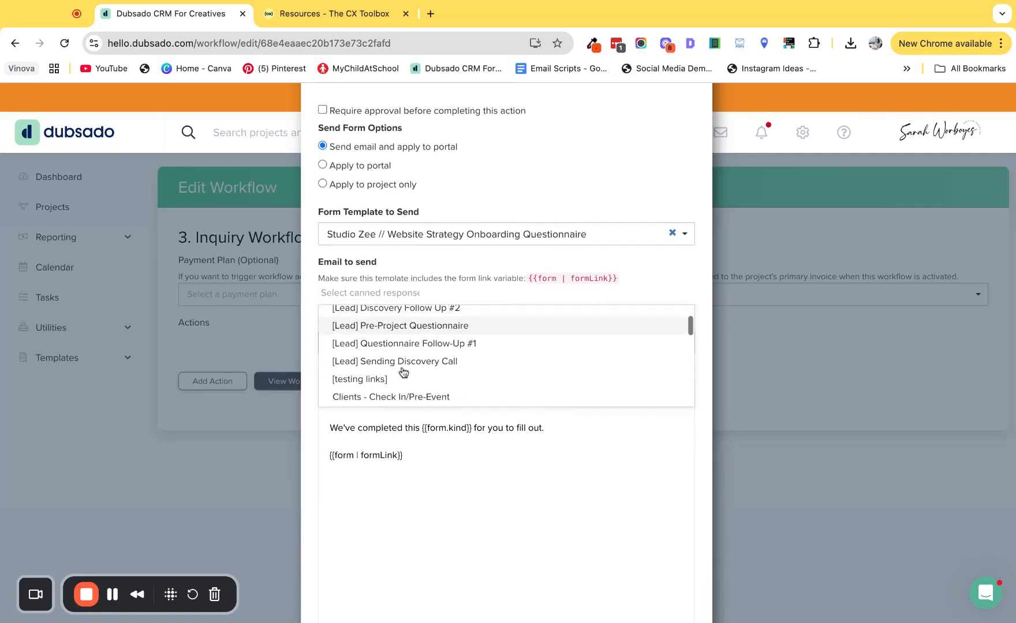
left_click(378, 336)
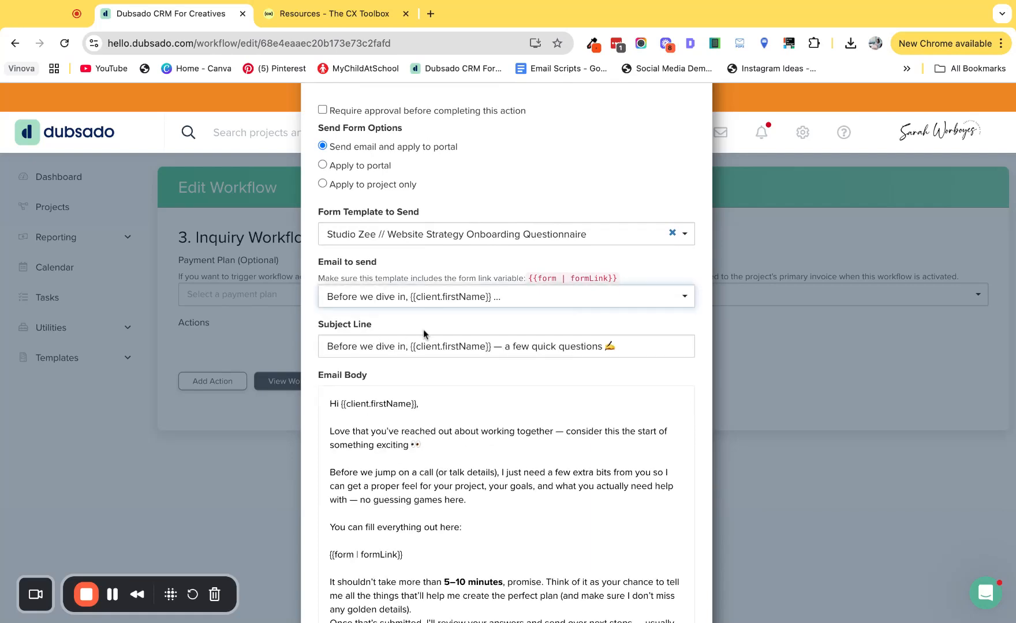
Step: Review the questionnaire email body, check its form link smart field against the available link options, and apply the action
scroll(445, 510, "down", 2)
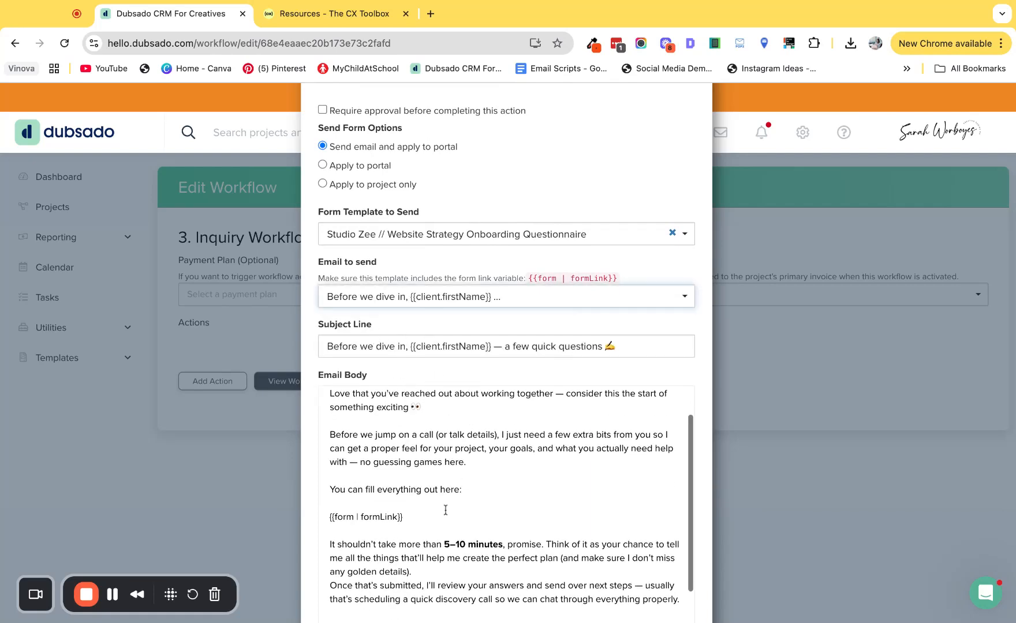
scroll(445, 510, "down", 1)
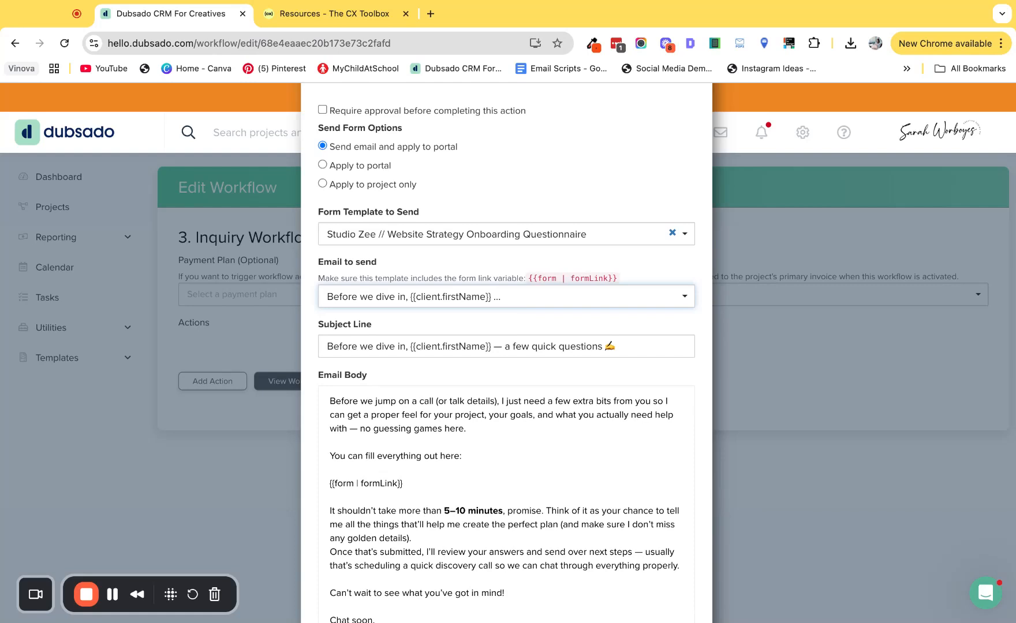
triple_click(389, 484)
scroll(427, 484, "down", 2)
scroll(427, 483, "down", 2)
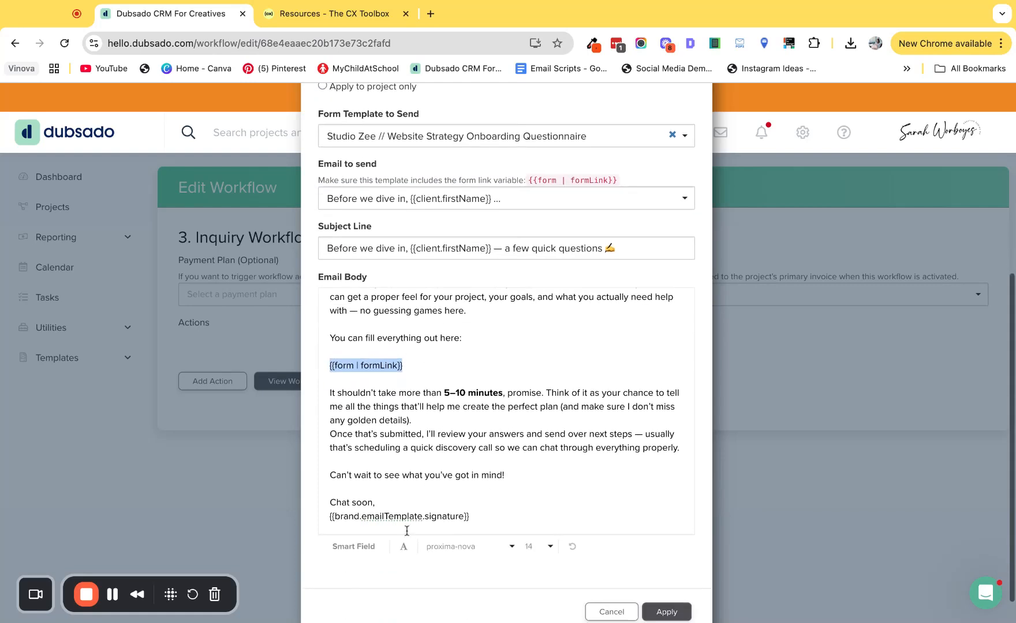
left_click(352, 548)
left_click(576, 523)
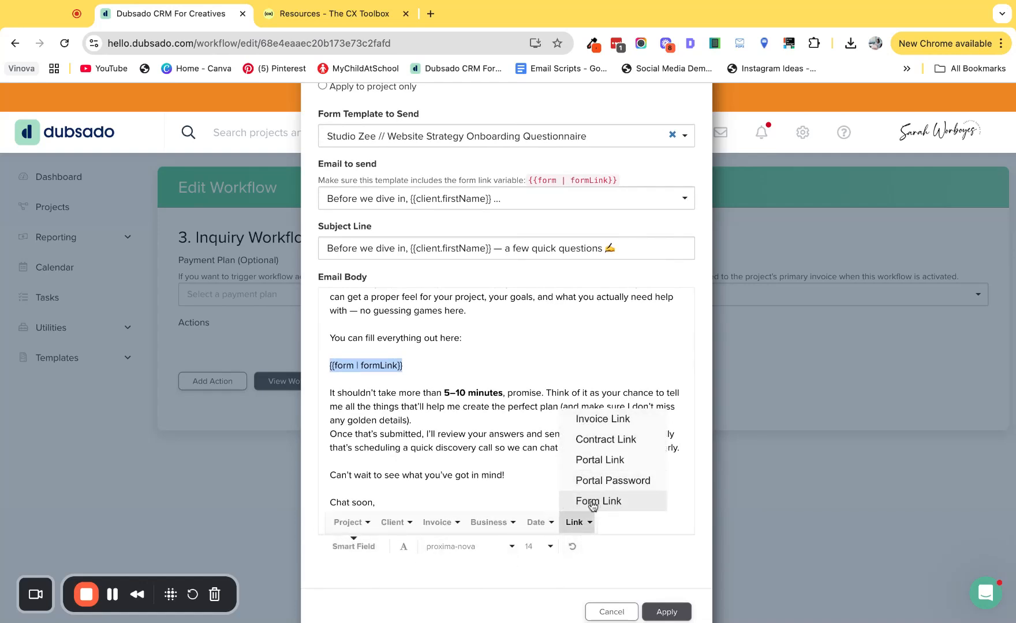
left_click(459, 400)
scroll(461, 431, "down", 1)
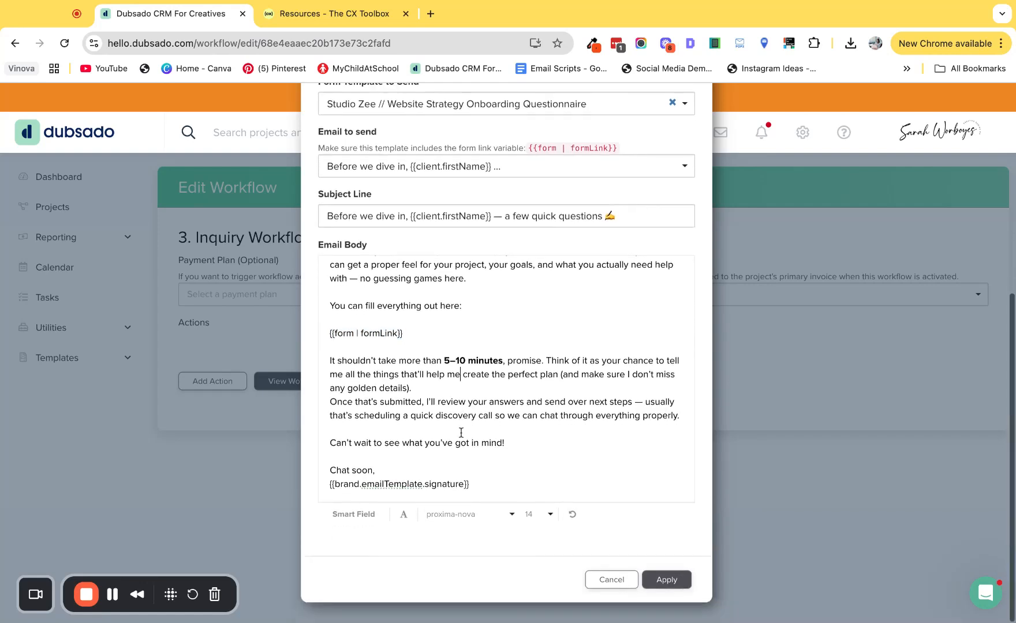
left_click(666, 580)
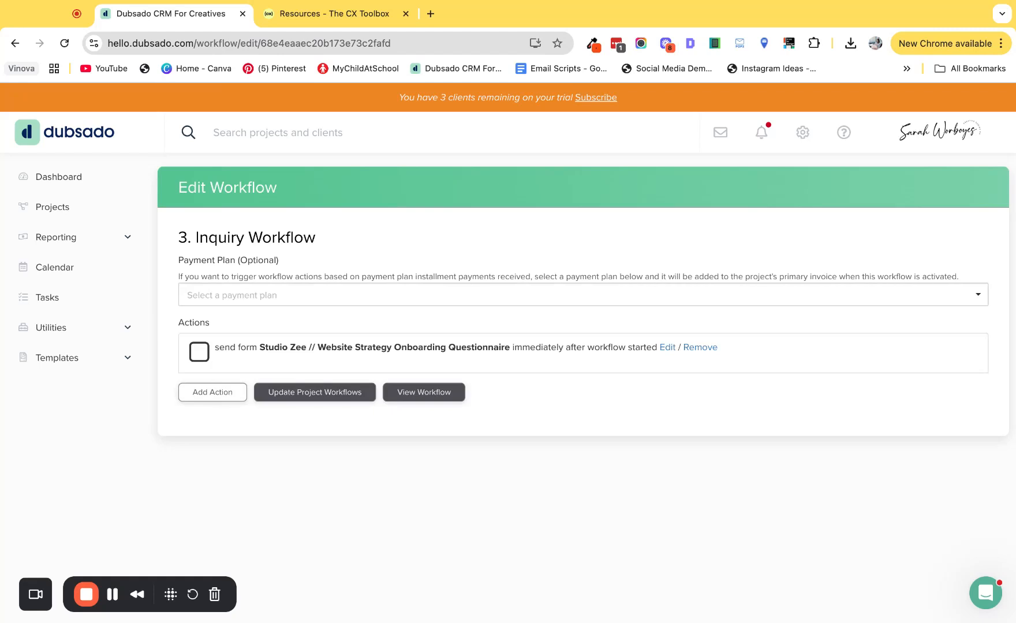
Step: Add a second Send Form action set to 4 day(s) after form is not completed, watching "Studio Zee // Website Strategy Onboarding Questionnaire"
left_click(215, 392)
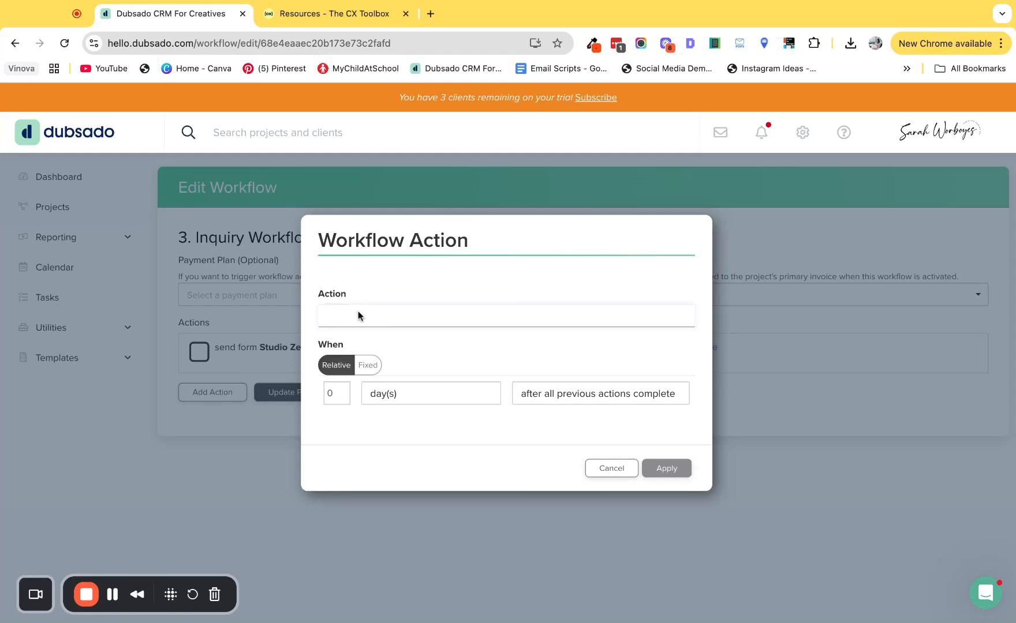
left_click(339, 407)
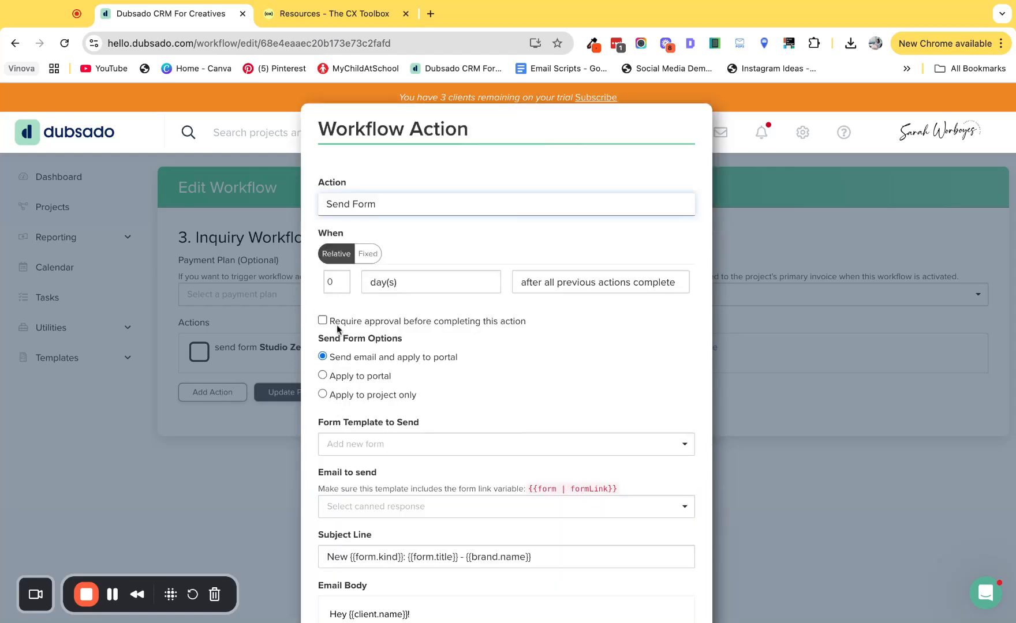
left_click(342, 278)
left_click(342, 278)
left_click(342, 278)
left_click(341, 278)
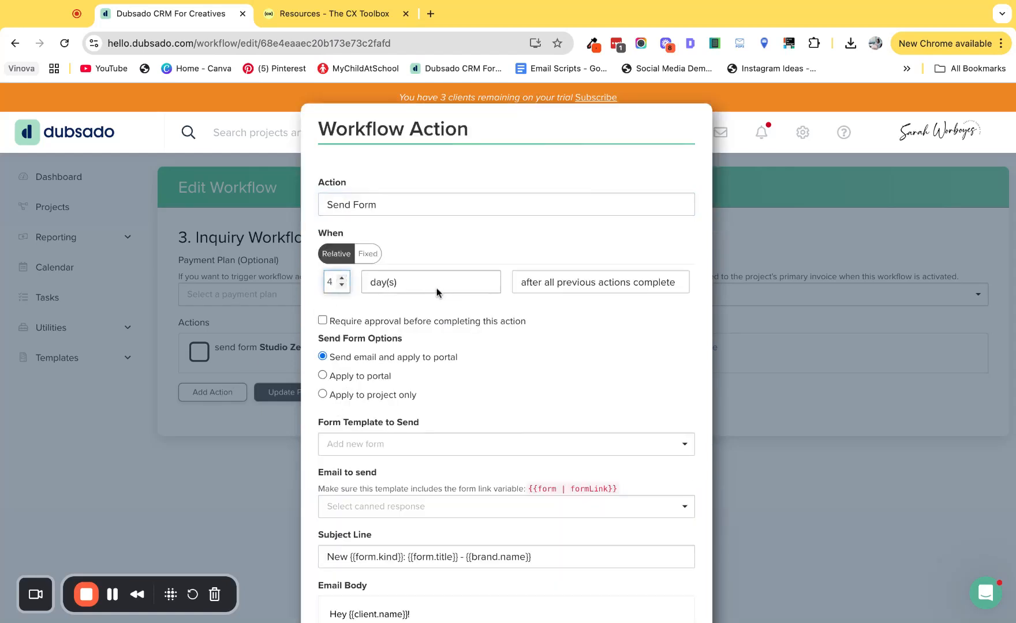
left_click(597, 282)
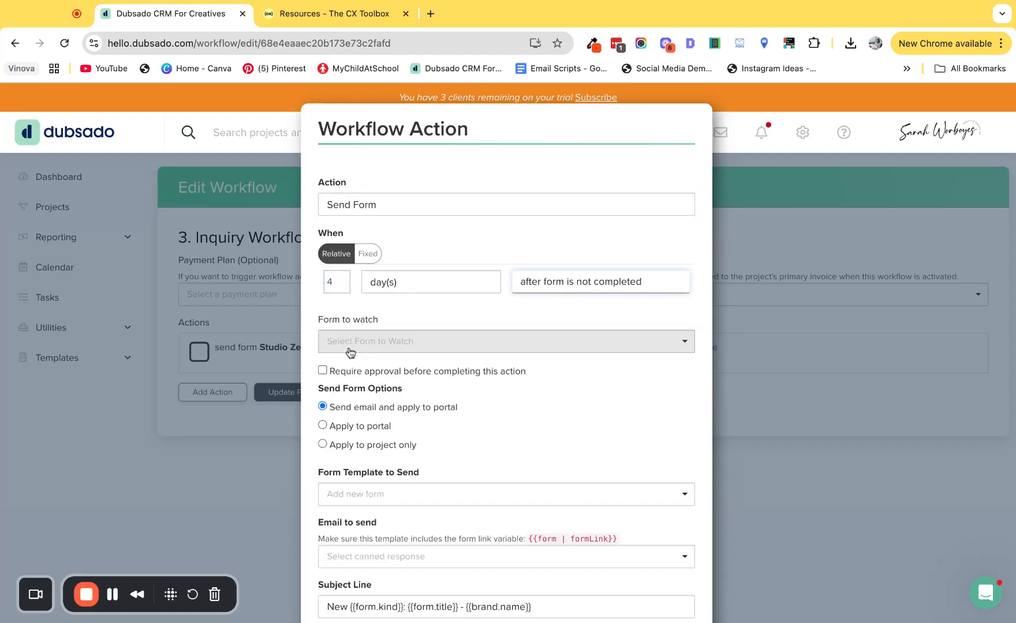
left_click(347, 350)
left_click(372, 370)
scroll(413, 379, "down", 3)
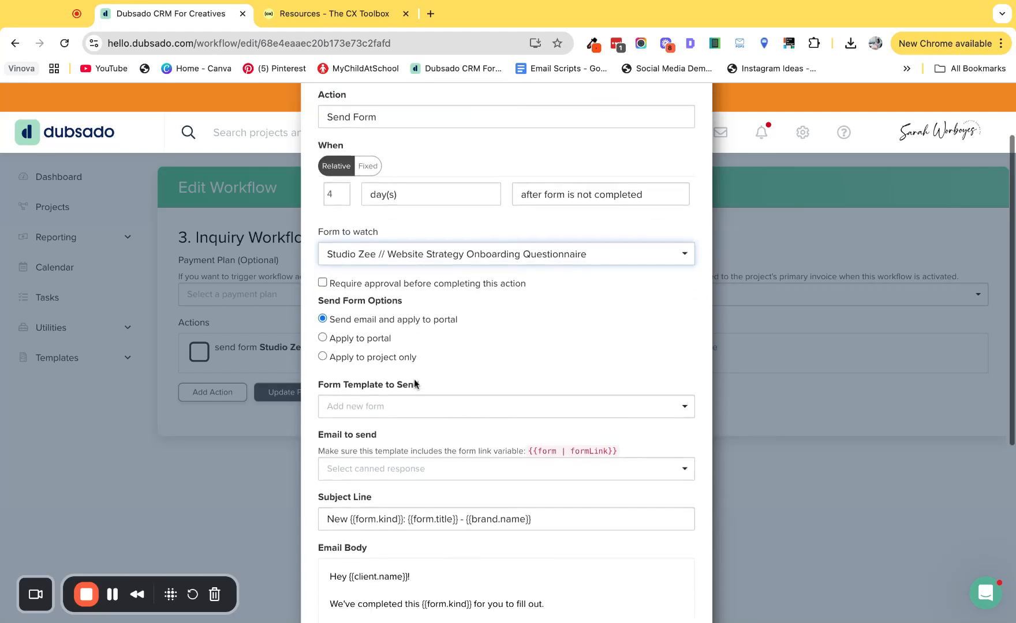
Step: Set the follow-up action's form template to "Studio Zee // Website Strategy Onboarding Questionnaire"
left_click(367, 404)
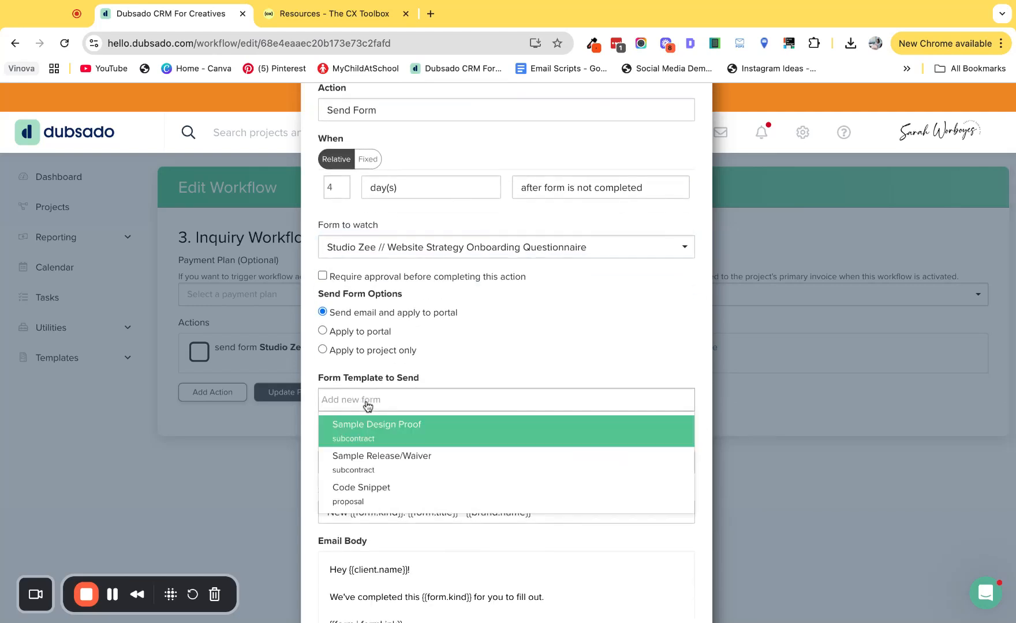
type("std")
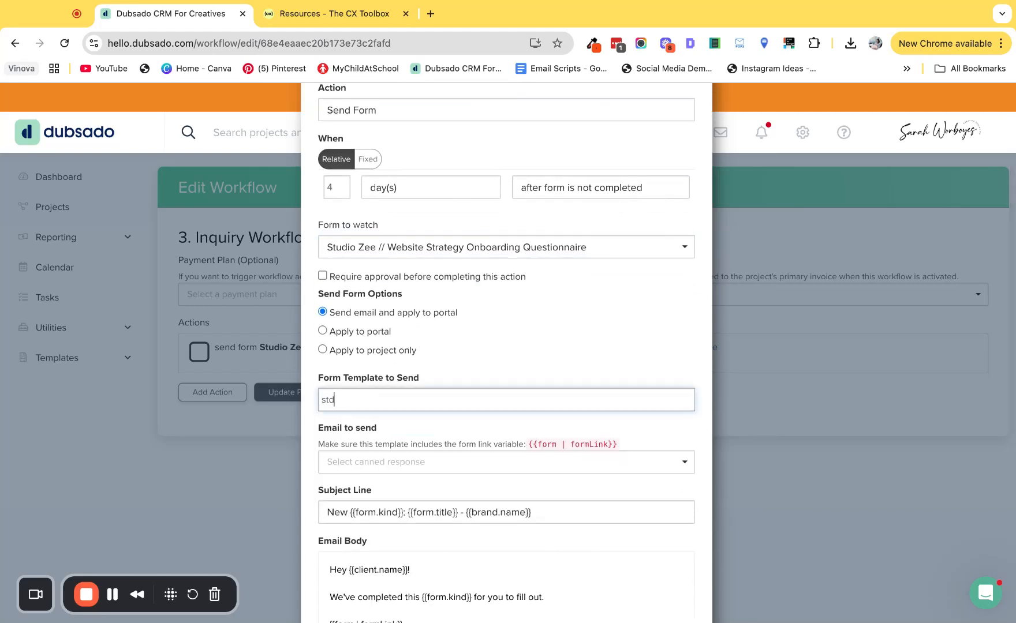
key("BackSpace")
type("udio")
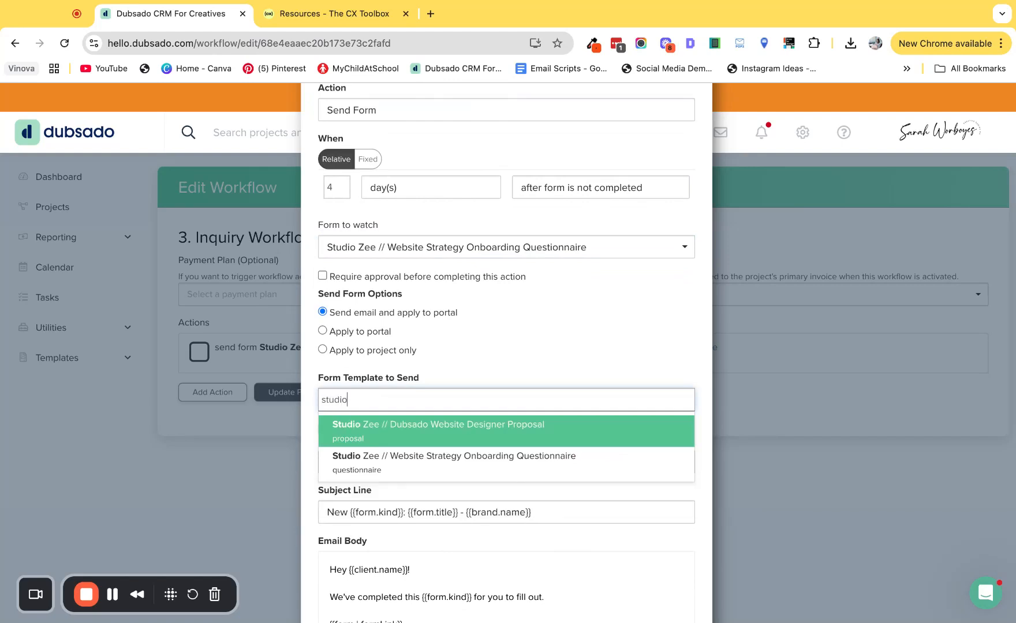
left_click(425, 465)
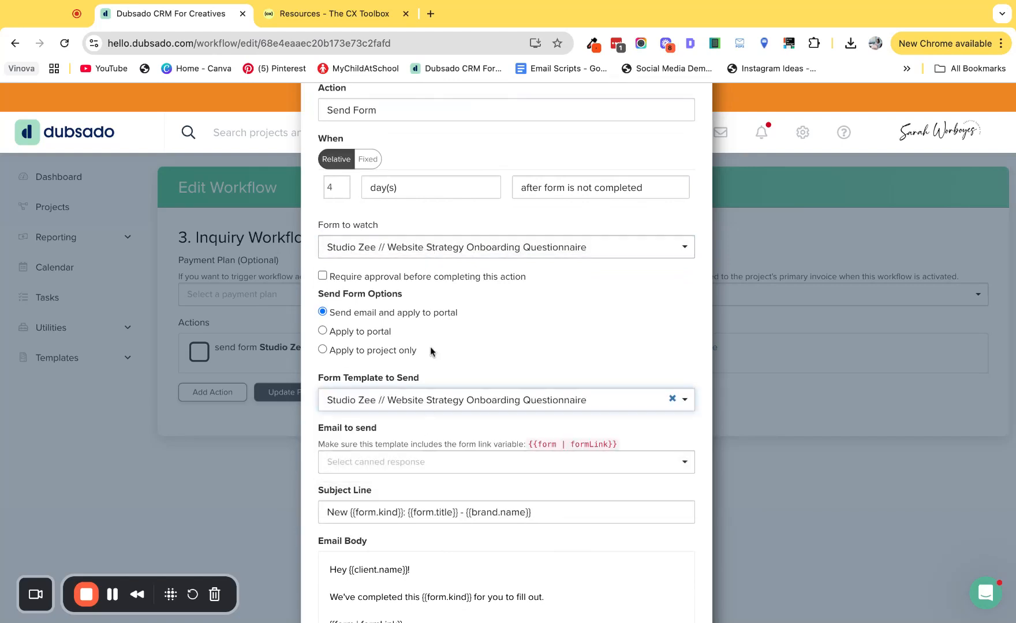
Step: Choose the "[Lead] Questionnaire Follow-Up #1" canned response as the email for the follow-up Send Form action
scroll(426, 412, "down", 3)
left_click(351, 286)
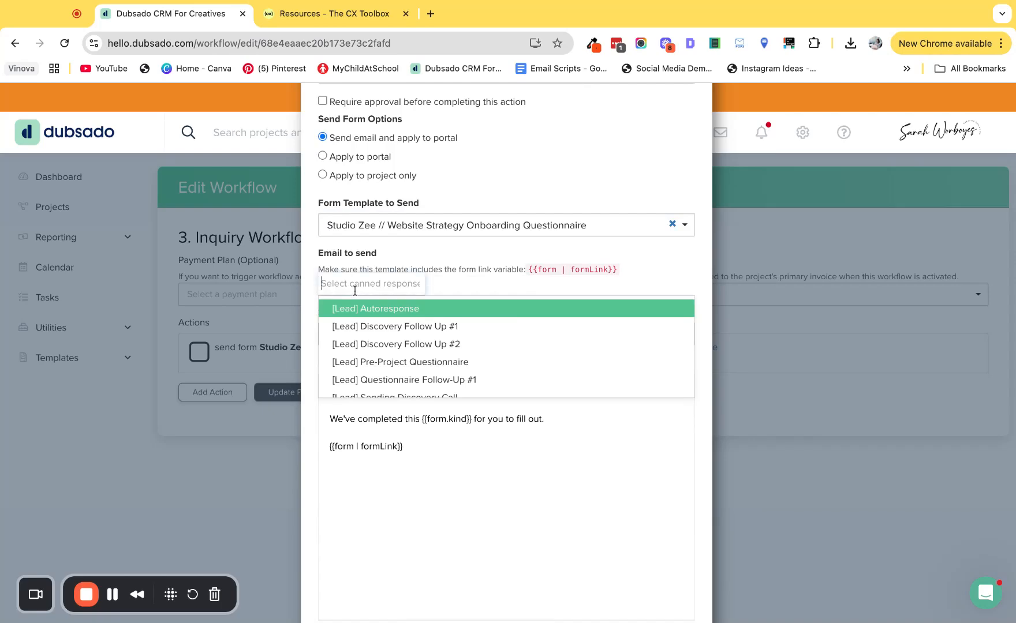
scroll(398, 337, "down", 1)
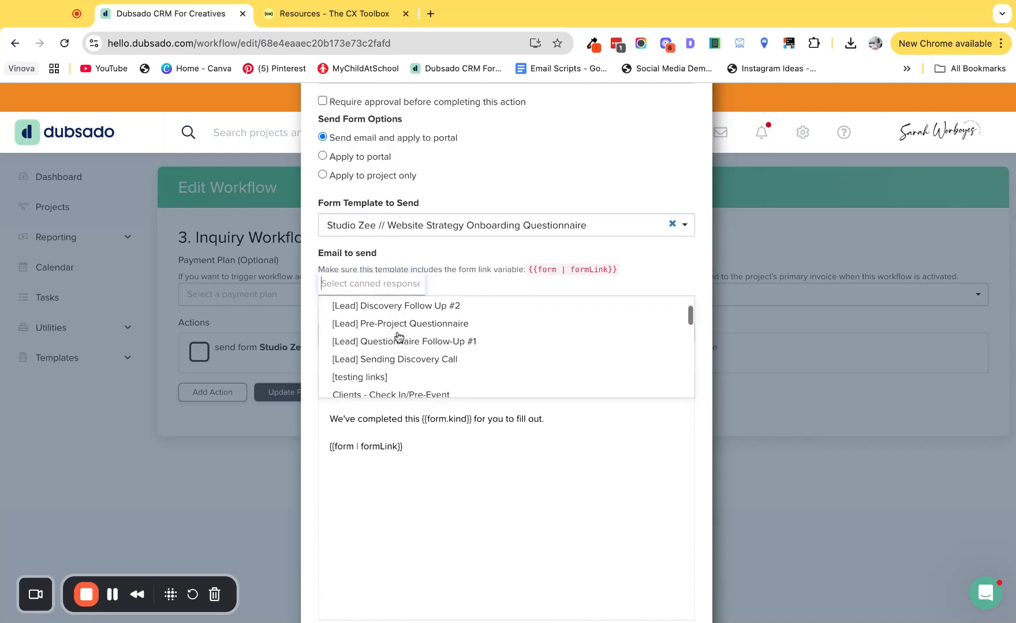
left_click(396, 345)
Step: Check the form link variable and signature in the follow-up email body and apply the action
scroll(456, 407, "down", 3)
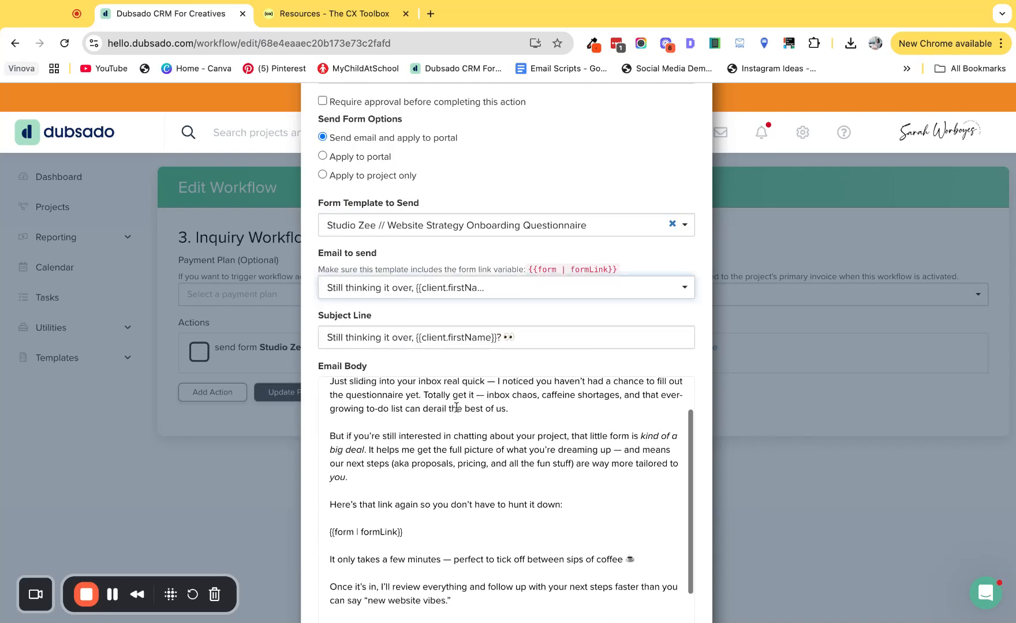
scroll(455, 410, "down", 2)
triple_click(446, 447)
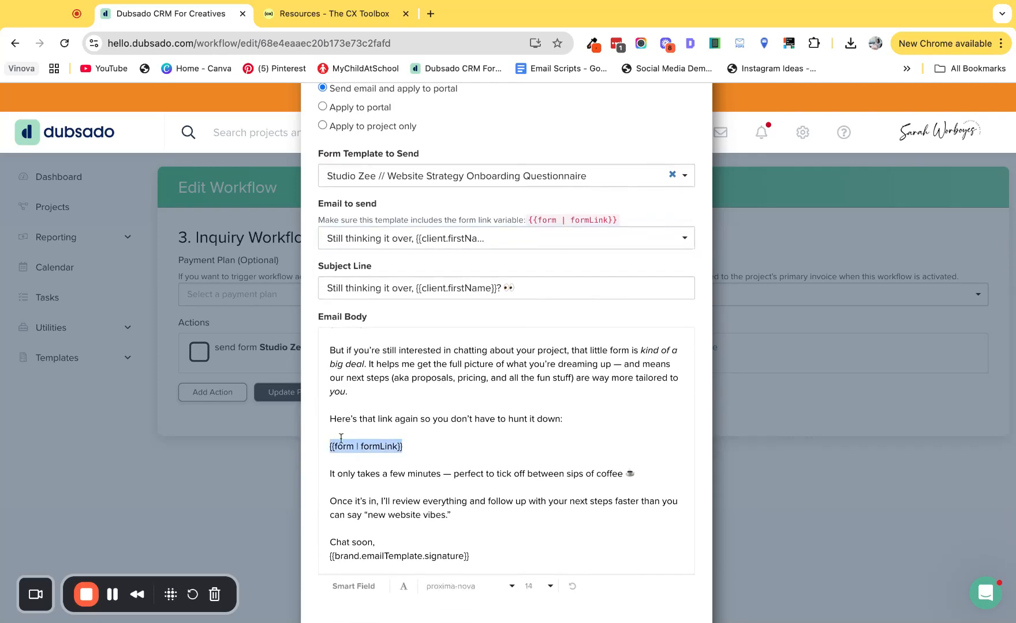
scroll(479, 450, "down", 1)
scroll(478, 447, "down", 2)
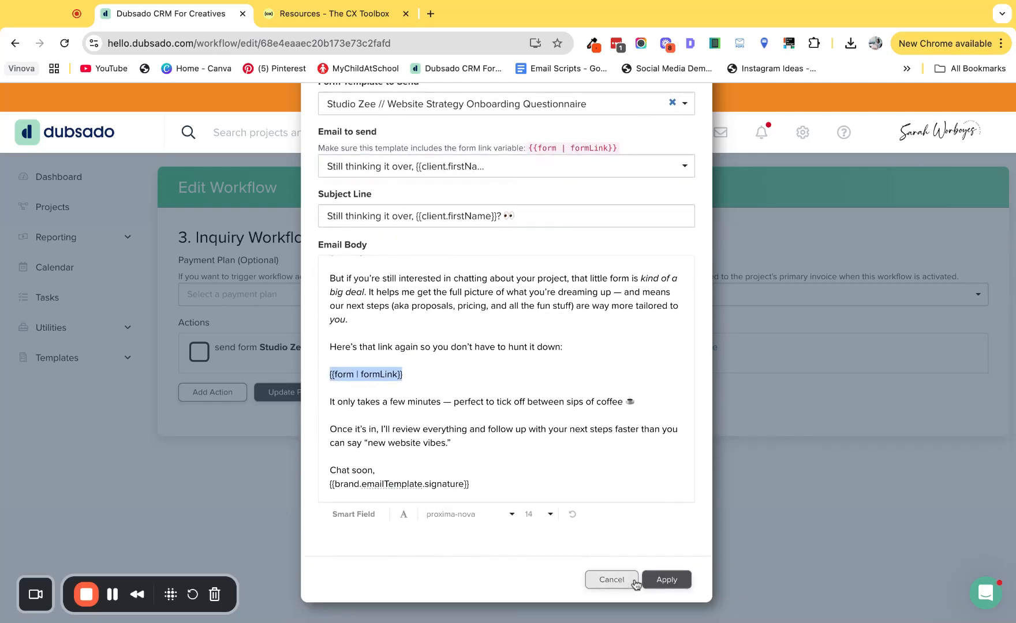
left_click(678, 582)
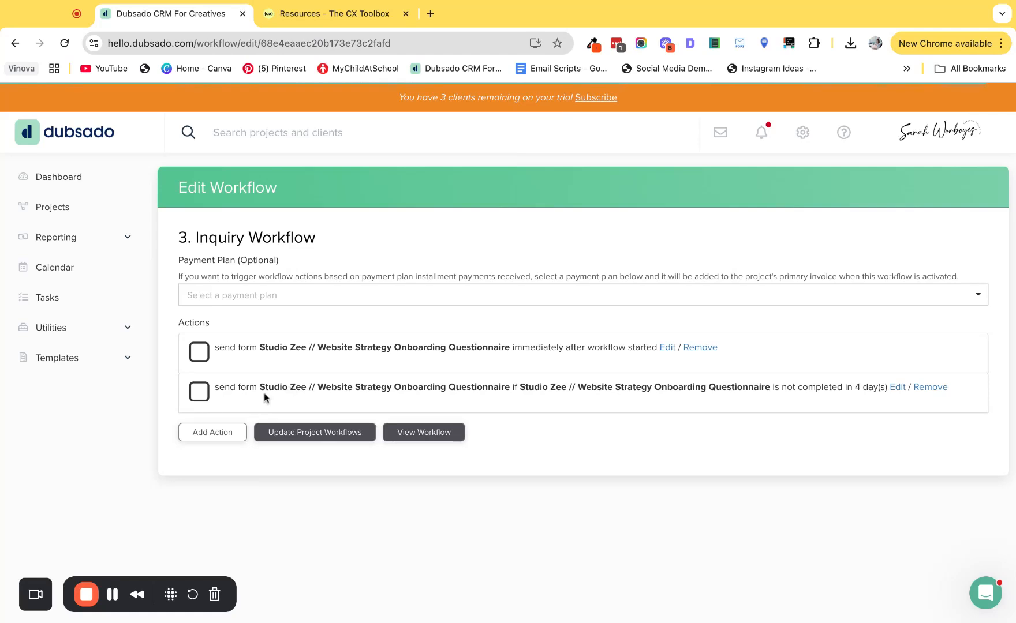
Step: Add a Change Project Status action set to 0 day(s) after form is completed, watching "Studio Zee // Website Strategy Onboarding Questionnaire"
left_click(198, 434)
left_click(353, 318)
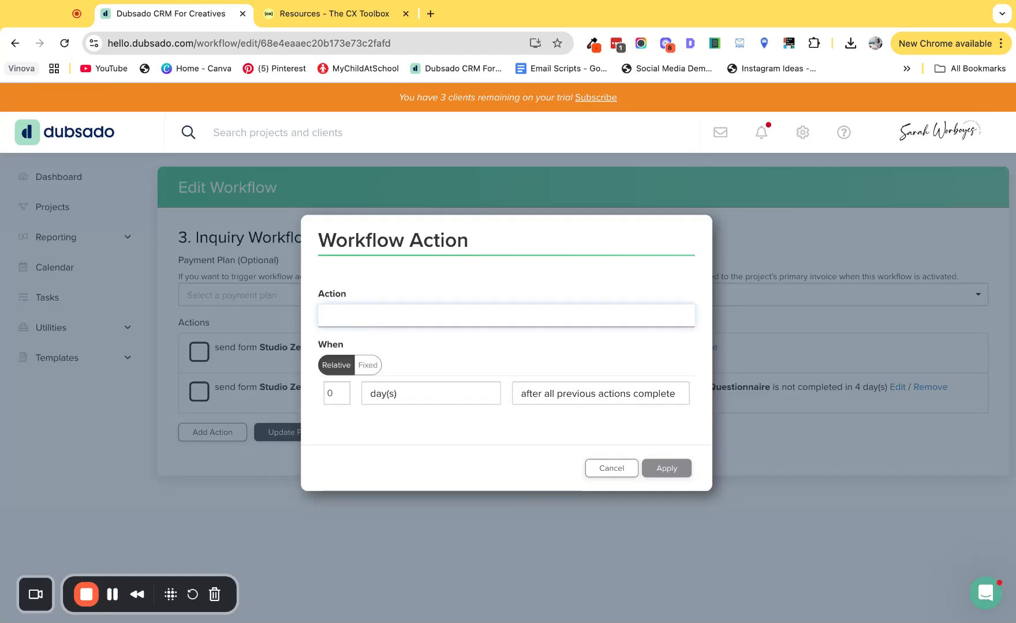
left_click(368, 340)
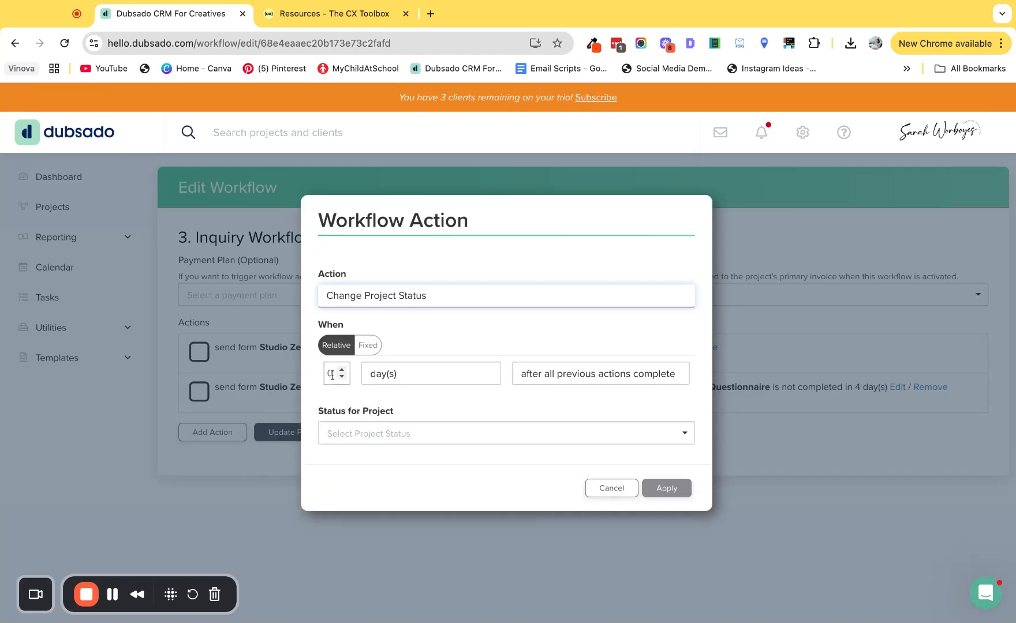
left_click(535, 379)
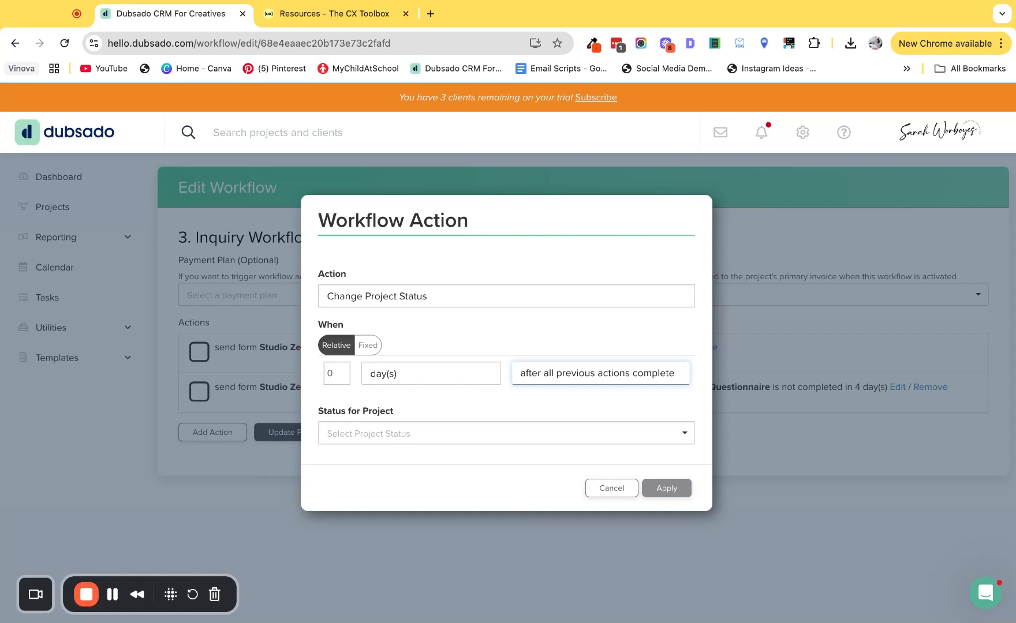
left_click(565, 331)
left_click(387, 409)
left_click(385, 428)
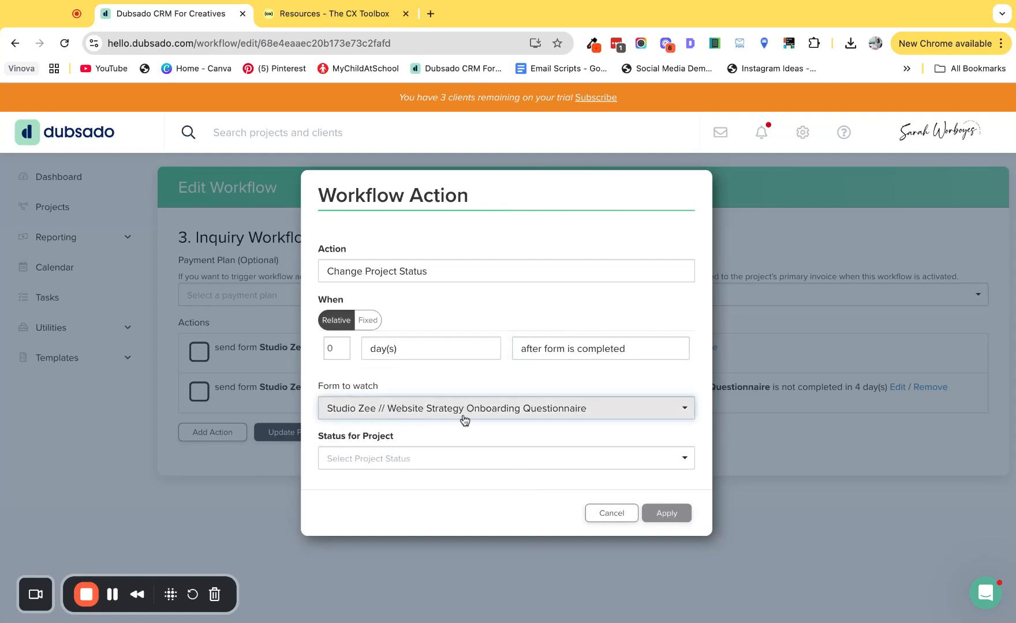
Step: Set the project status for this action to "Questionnaire ✅" under Lead and apply it
left_click(348, 459)
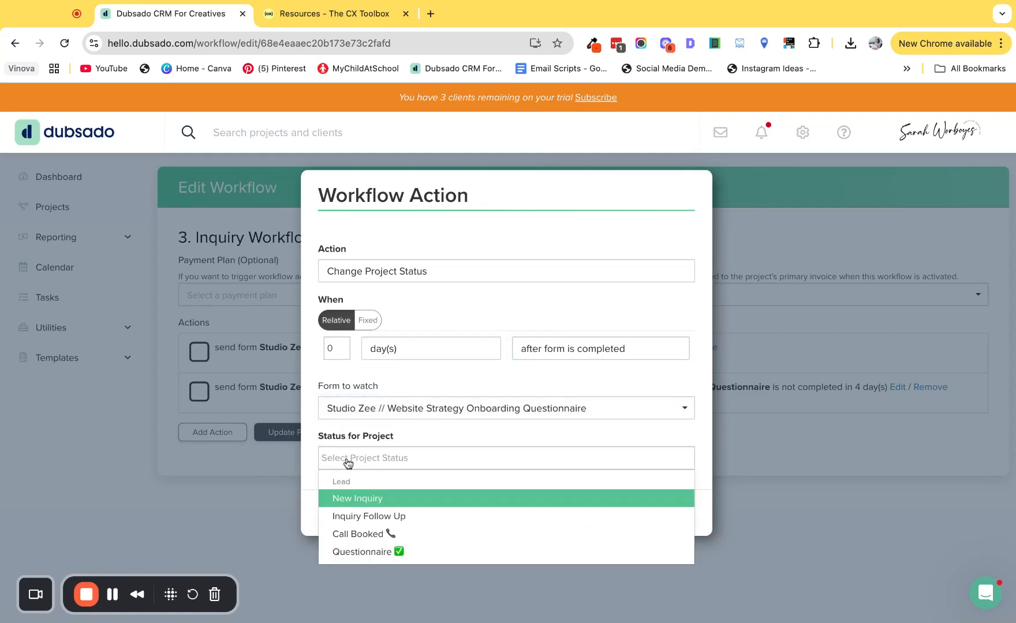
left_click(367, 553)
left_click(684, 519)
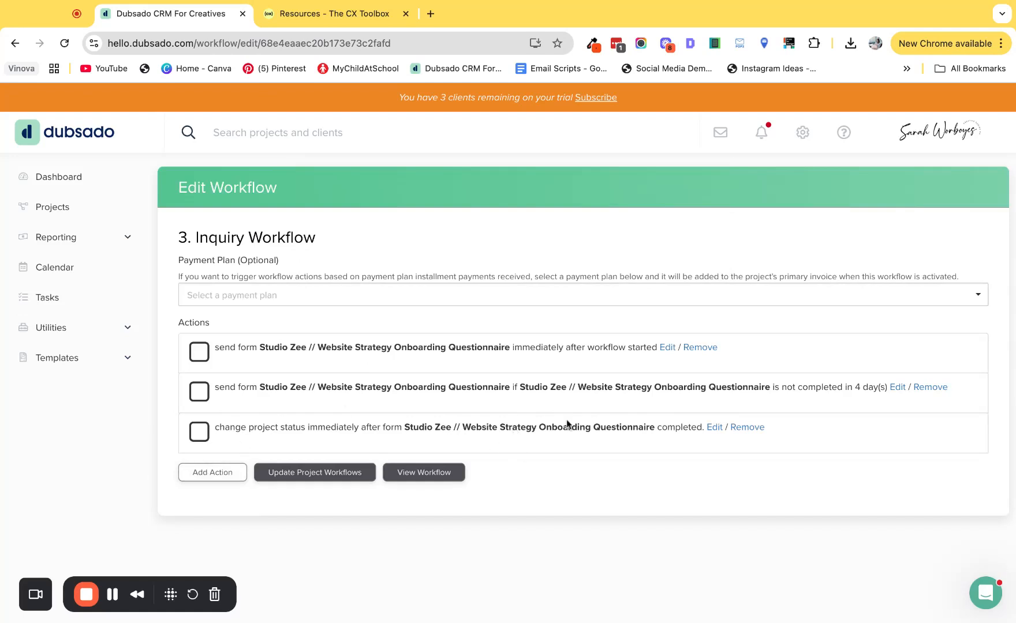
Step: Add a Send Appointment Scheduler action set to 0 hour(s) after form is completed, watching "Studio Zee // Website Strategy Onboarding Questionnaire"
left_click(230, 476)
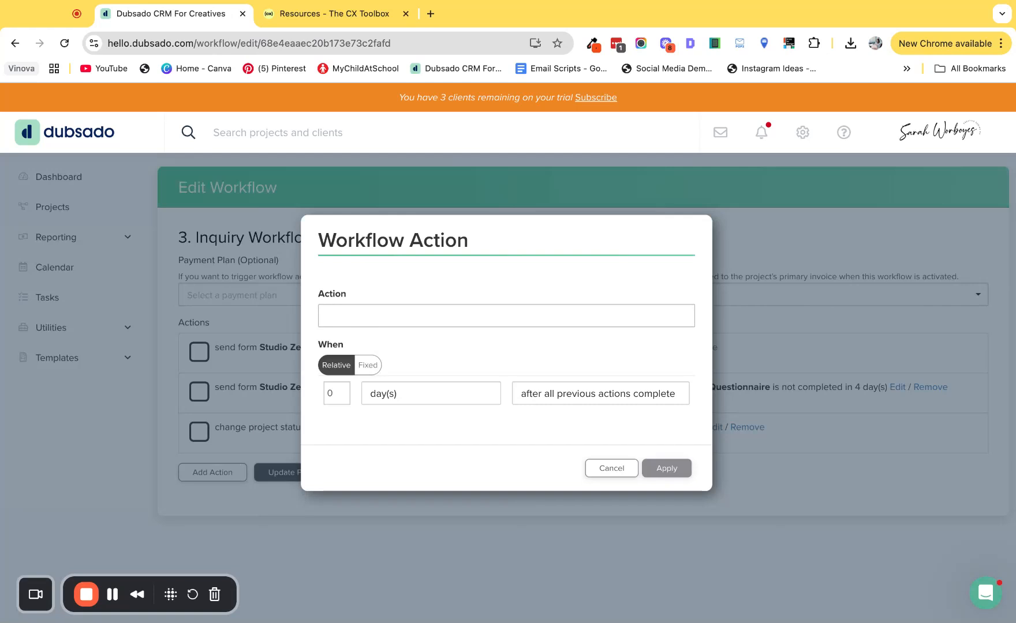
left_click(355, 316)
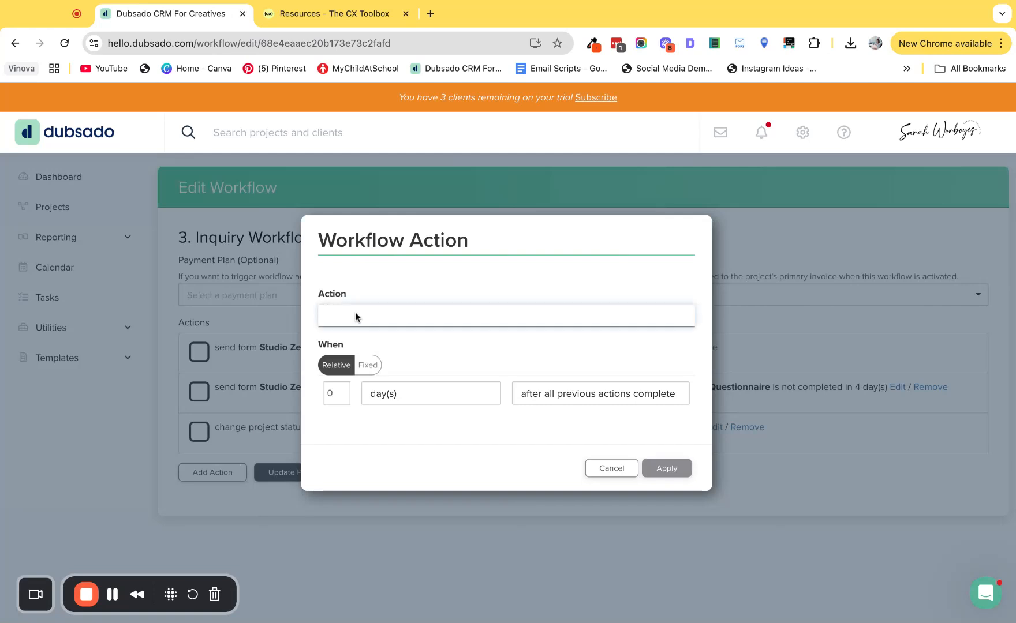
left_click(380, 287)
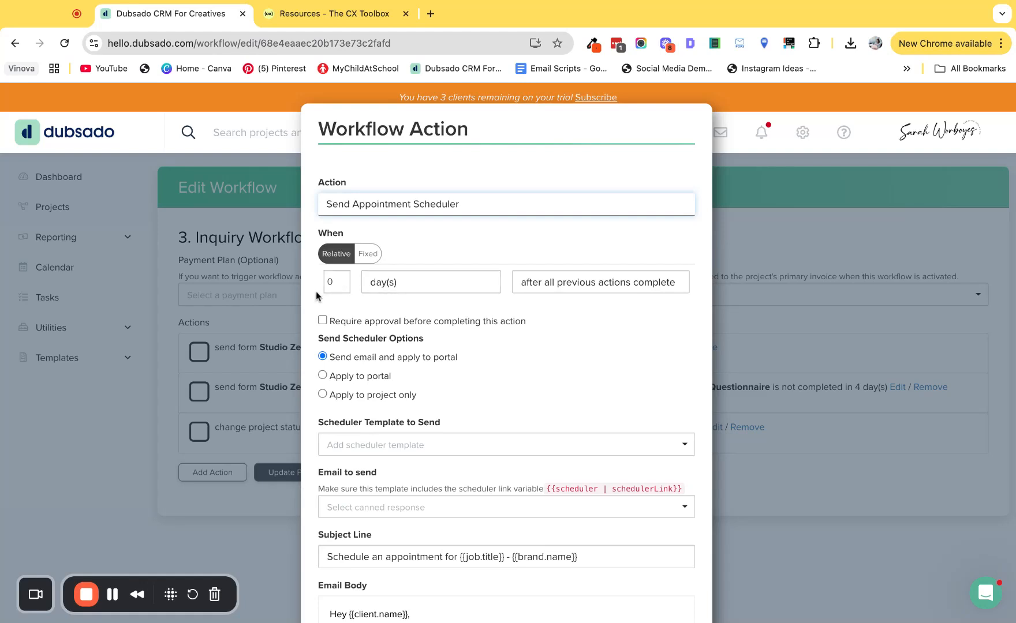
left_click(618, 287)
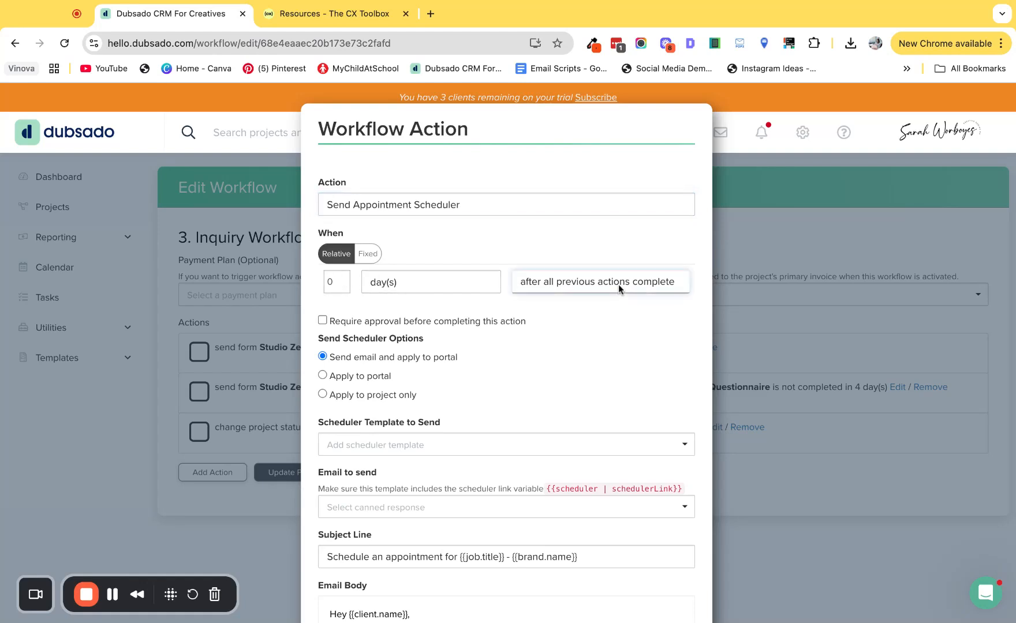
left_click(619, 286)
left_click(333, 280)
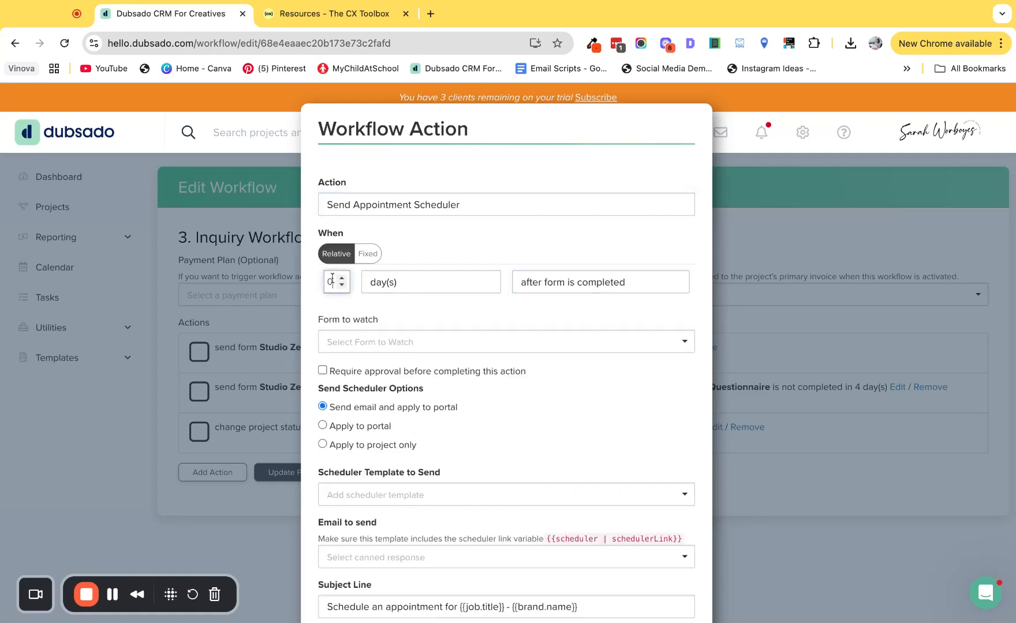
left_click(388, 285)
left_click(388, 297)
left_click(381, 344)
left_click(385, 367)
Step: Choose the Free Consultation scheduler template and the "[Lead] Sending Discovery Call" canned response for the scheduler action and apply it
left_click(361, 496)
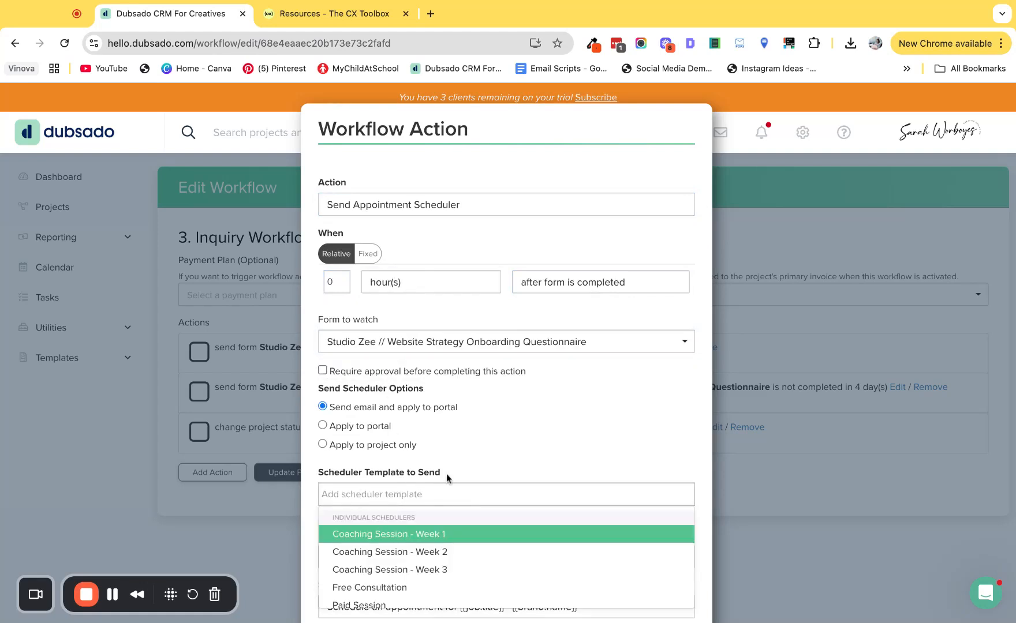
scroll(446, 477, "down", 1)
left_click(390, 503)
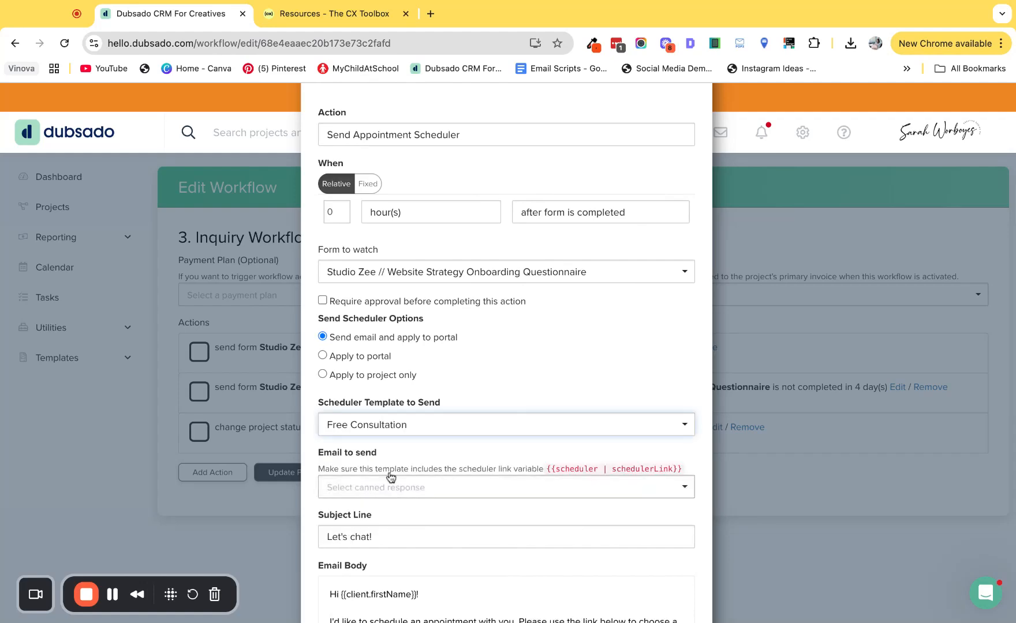
scroll(395, 424, "down", 3)
left_click(359, 283)
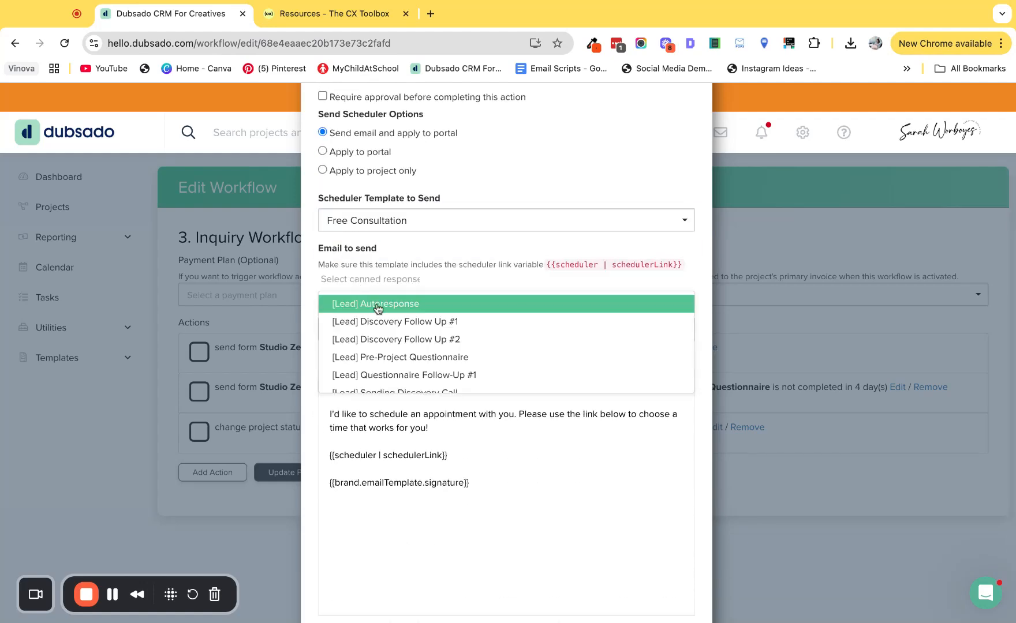
scroll(390, 354, "down", 2)
scroll(392, 354, "up", 2)
scroll(393, 353, "down", 3)
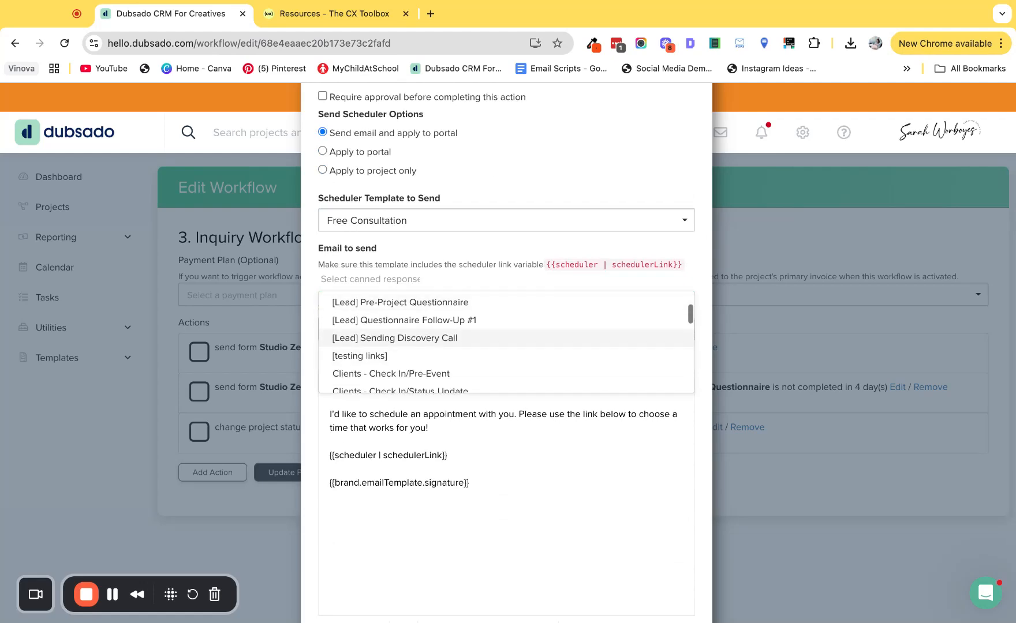
left_click(367, 338)
scroll(474, 397, "down", 6)
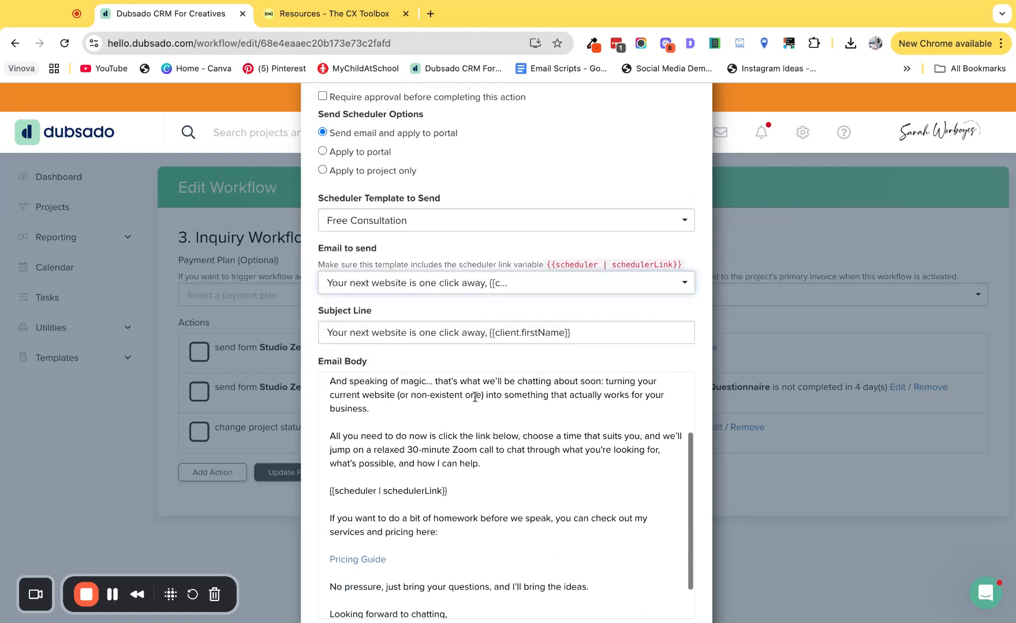
left_click(675, 585)
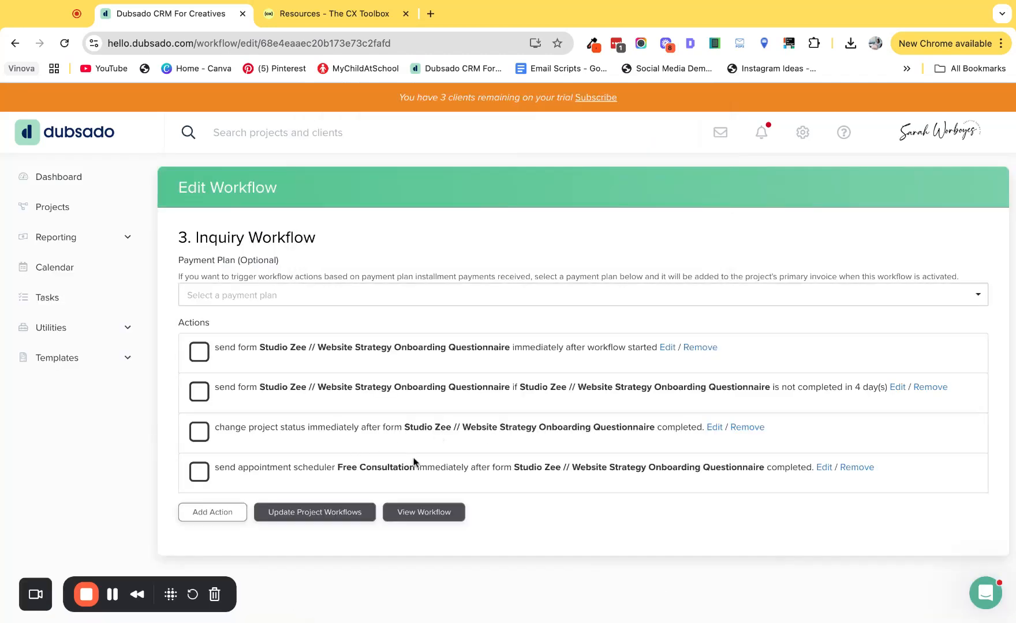
Step: Add a Change Project Status action set to 0 day(s) after an appointment is scheduled, watching the Free Consultation scheduler
left_click(192, 520)
left_click(388, 374)
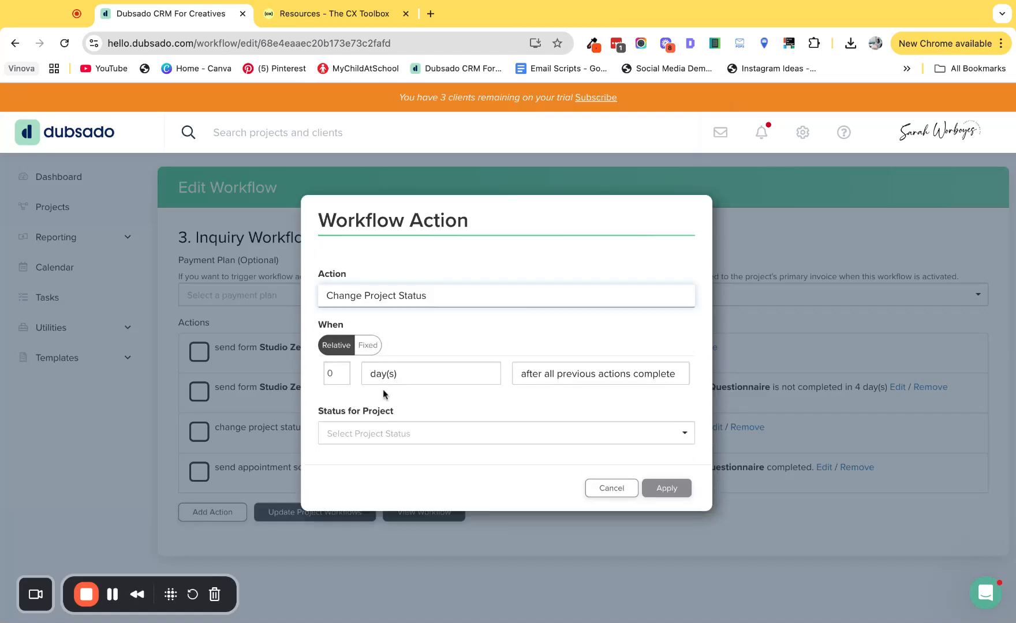
left_click(560, 378)
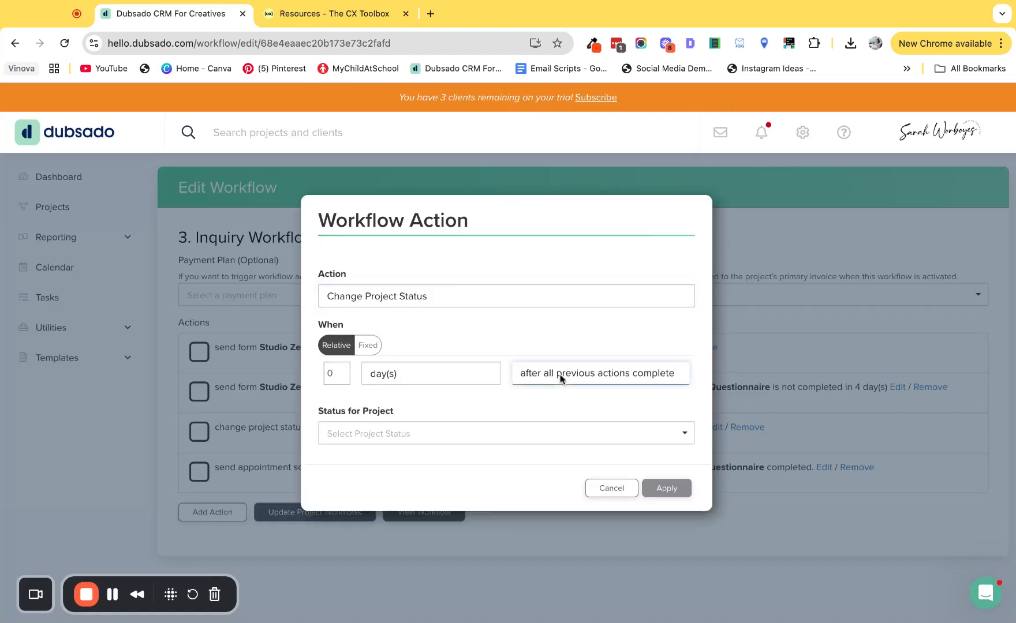
left_click(560, 379)
left_click(345, 412)
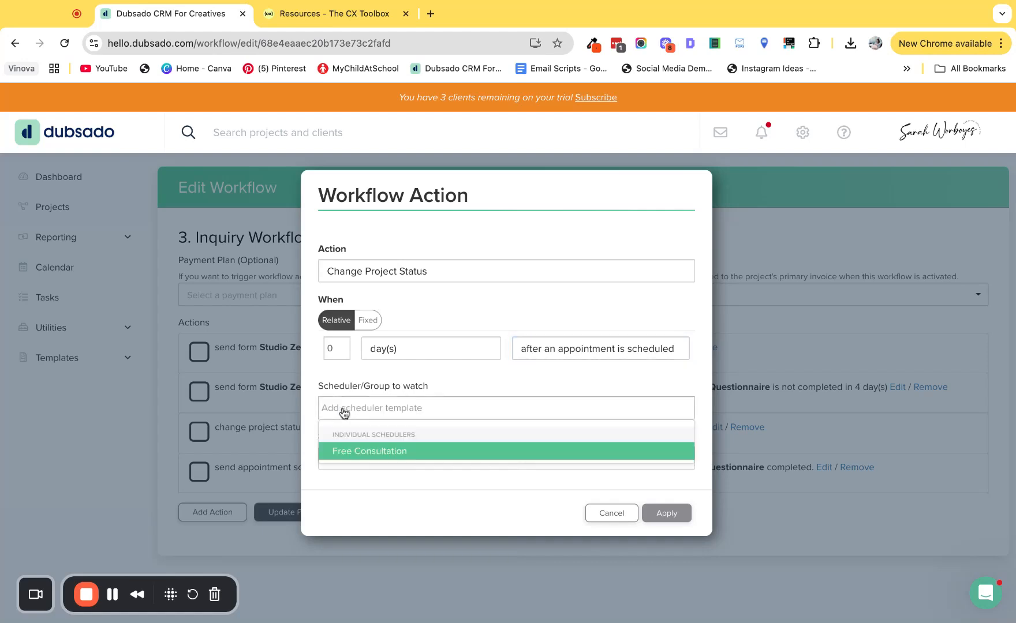
left_click(380, 454)
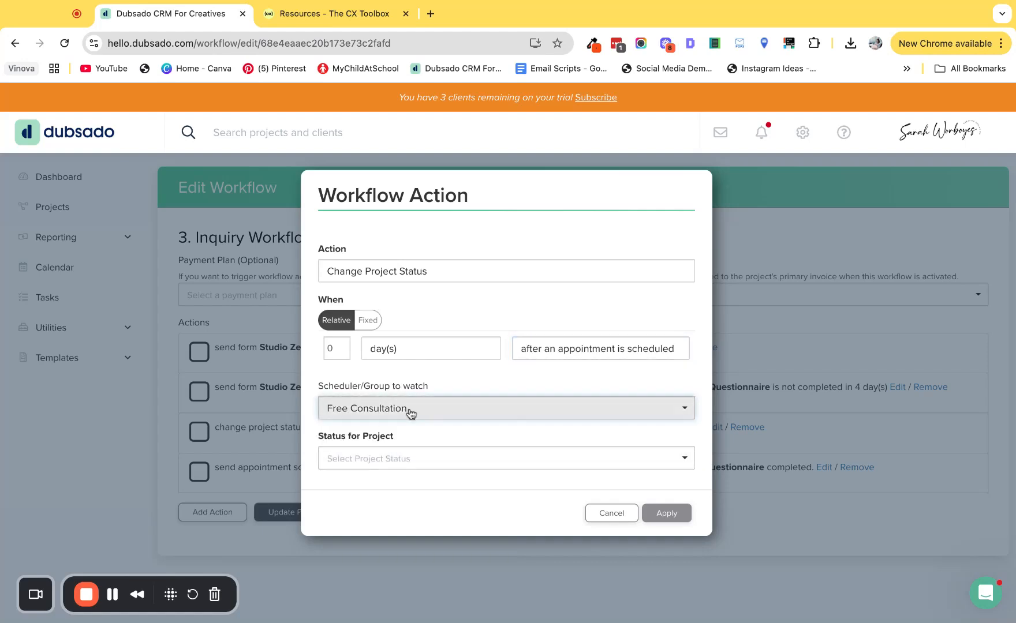
Step: Set the project status for this action to "Call Booked 📞" under Lead and apply it
left_click(384, 465)
left_click(392, 536)
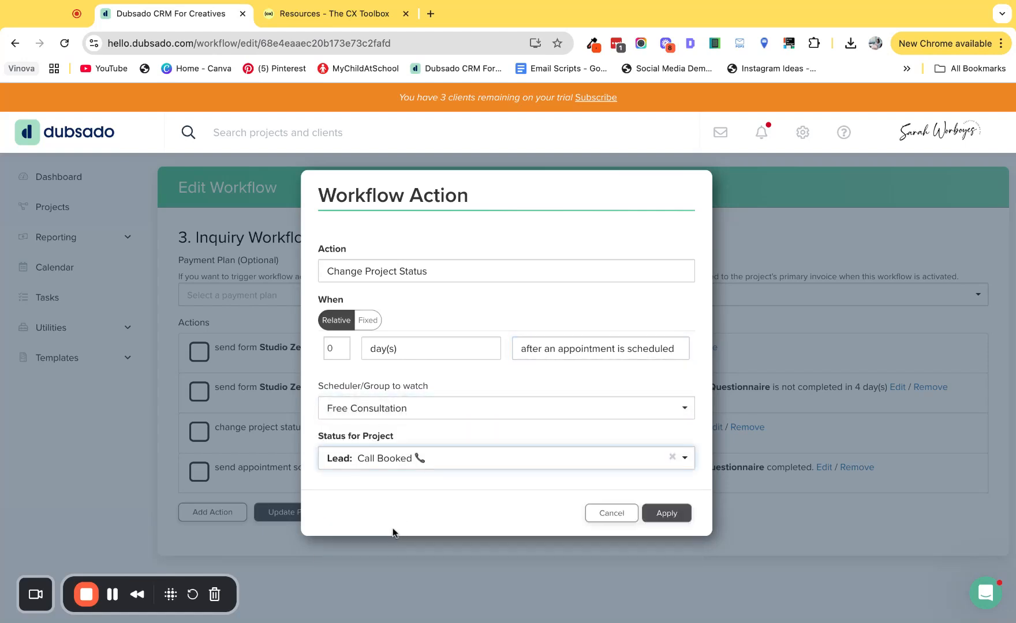
left_click(667, 514)
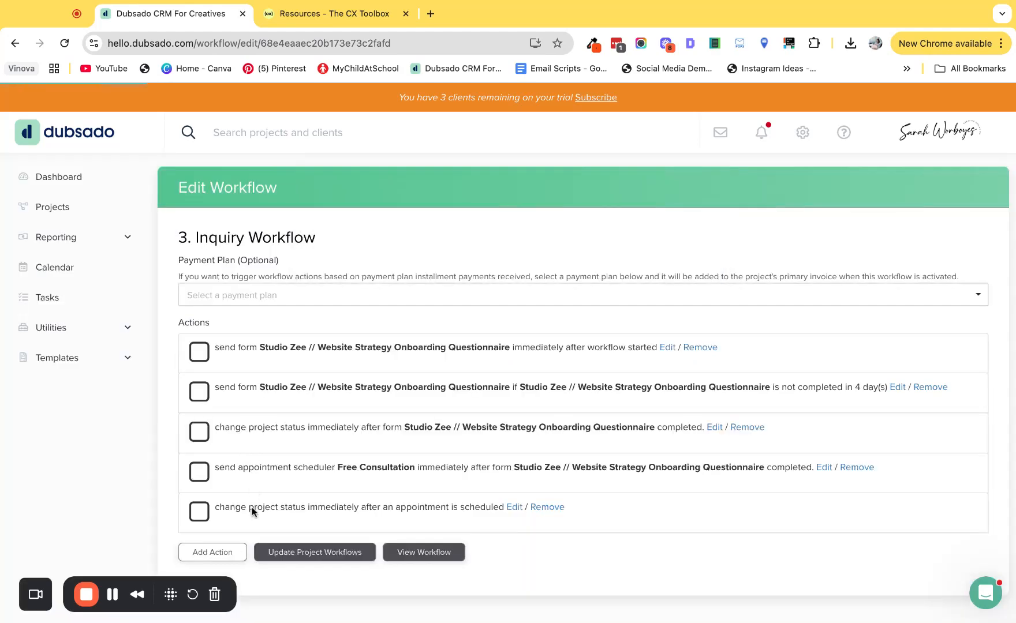
Step: Add a Pause Workflow action with its timing set to 0.1 hour(s)
left_click(209, 552)
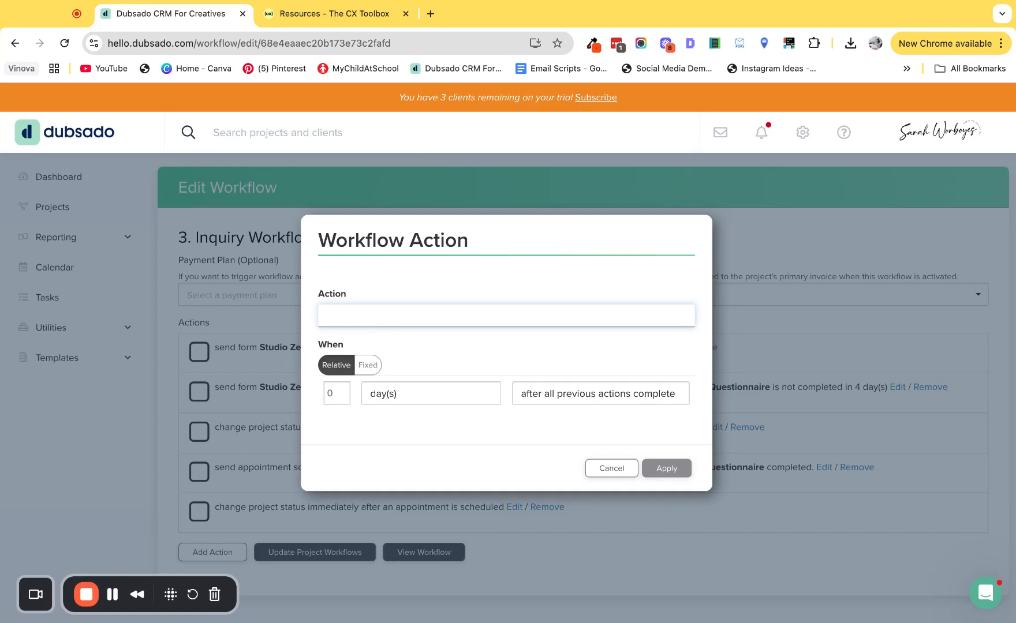
left_click(400, 315)
left_click(336, 391)
type(".1")
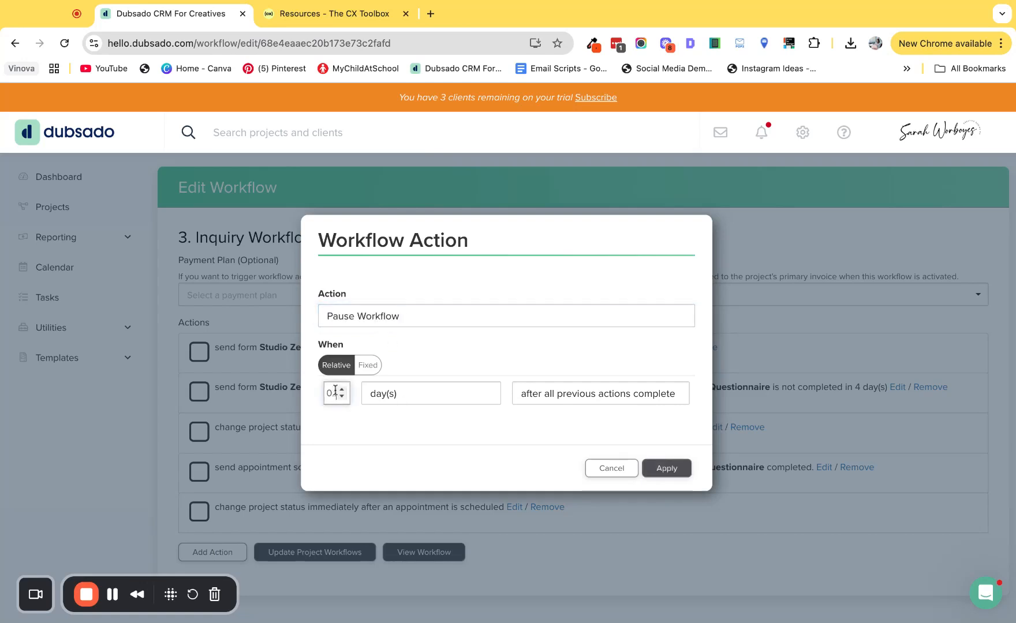
left_click(391, 395)
left_click(387, 390)
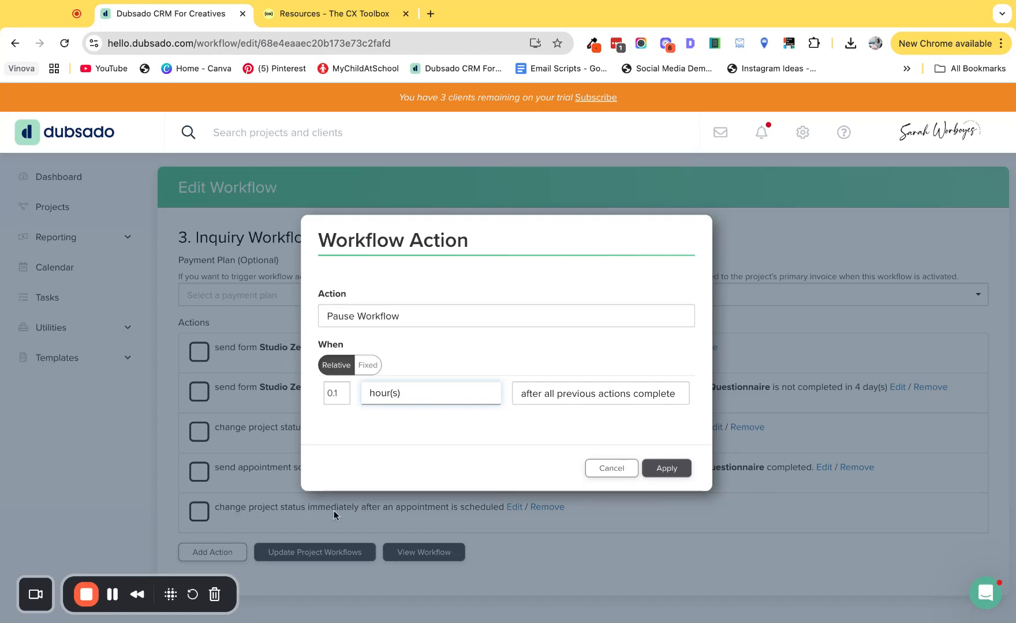
Step: Trigger the pause after an appointment is scheduled, watching the Free Consultation scheduler, and apply the action
left_click(542, 393)
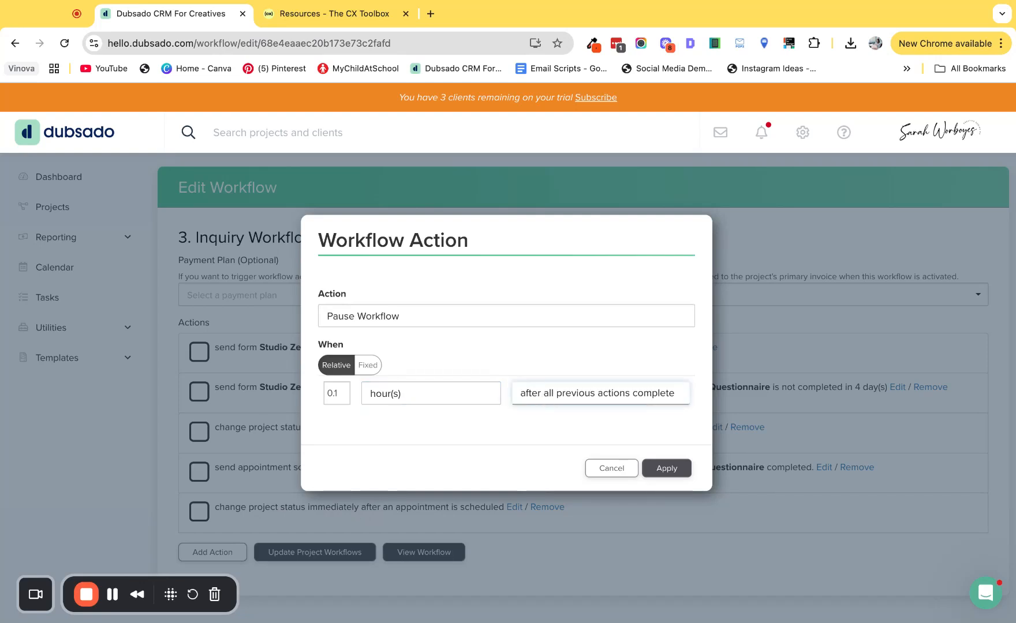
left_click(536, 398)
left_click(364, 433)
left_click(394, 471)
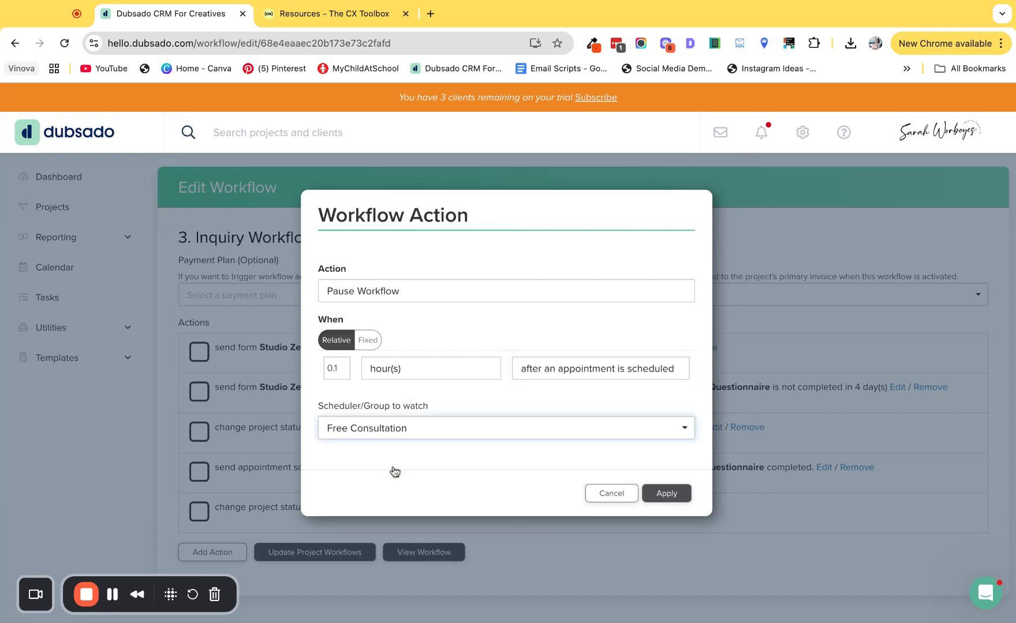
left_click(669, 497)
Step: Add an Archive Project action with its timing set to 30 day(s)
scroll(461, 482, "down", 1)
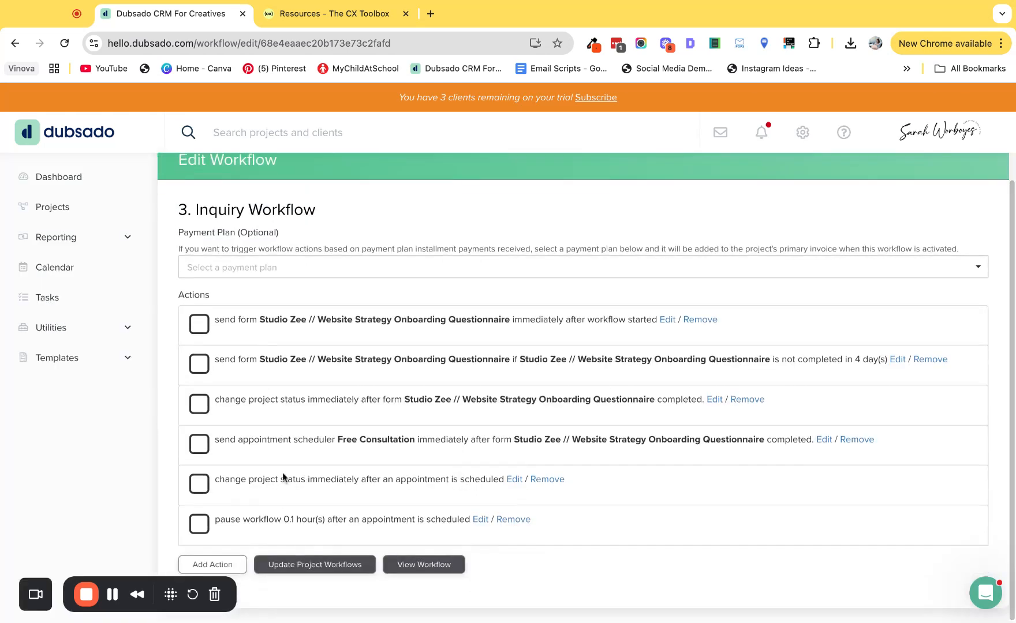
left_click(213, 561)
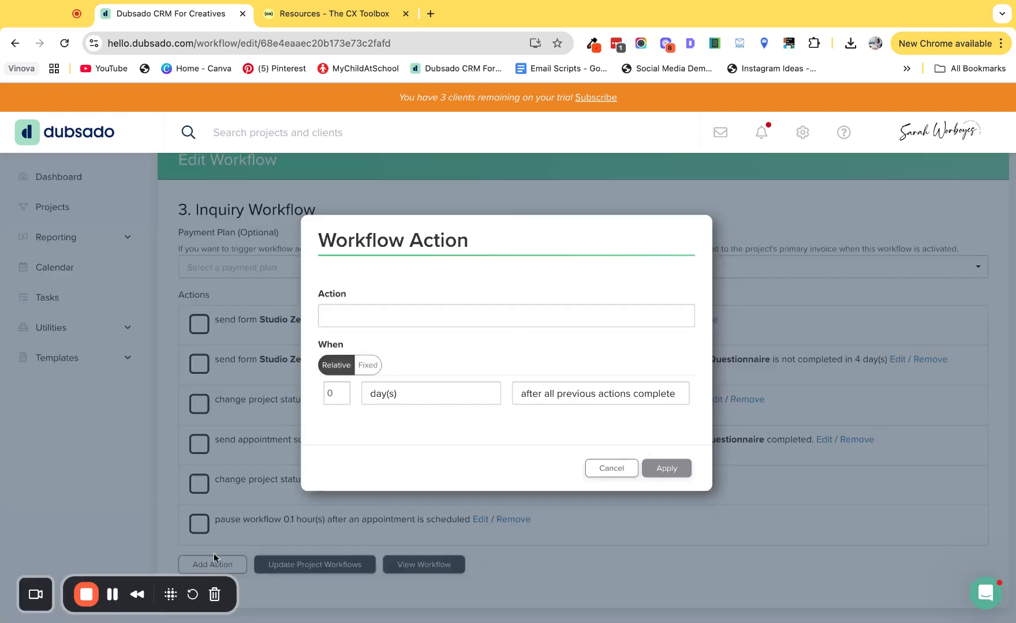
left_click(343, 317)
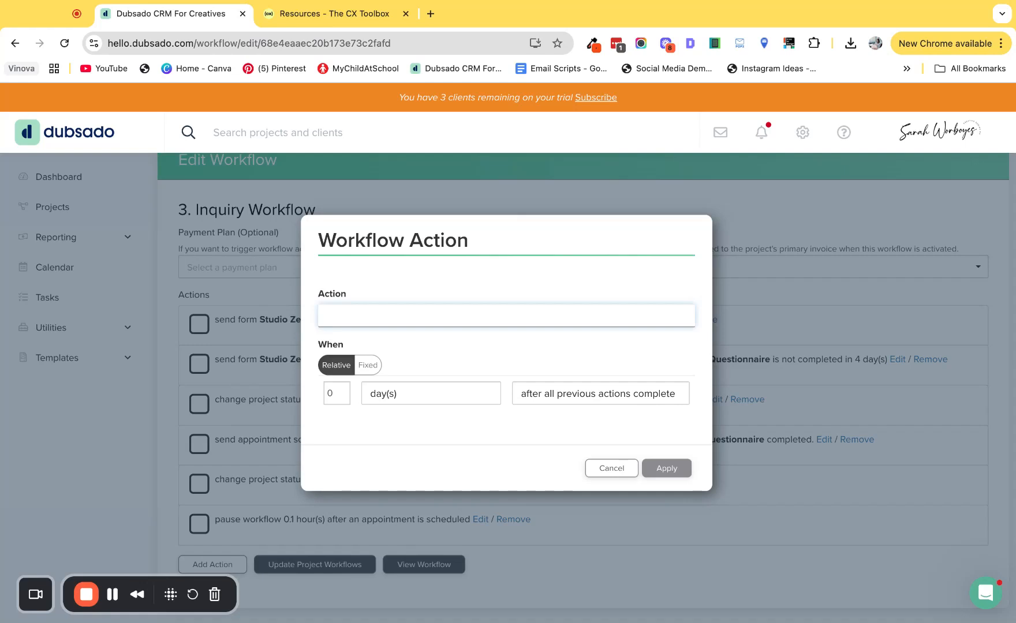
left_click(365, 324)
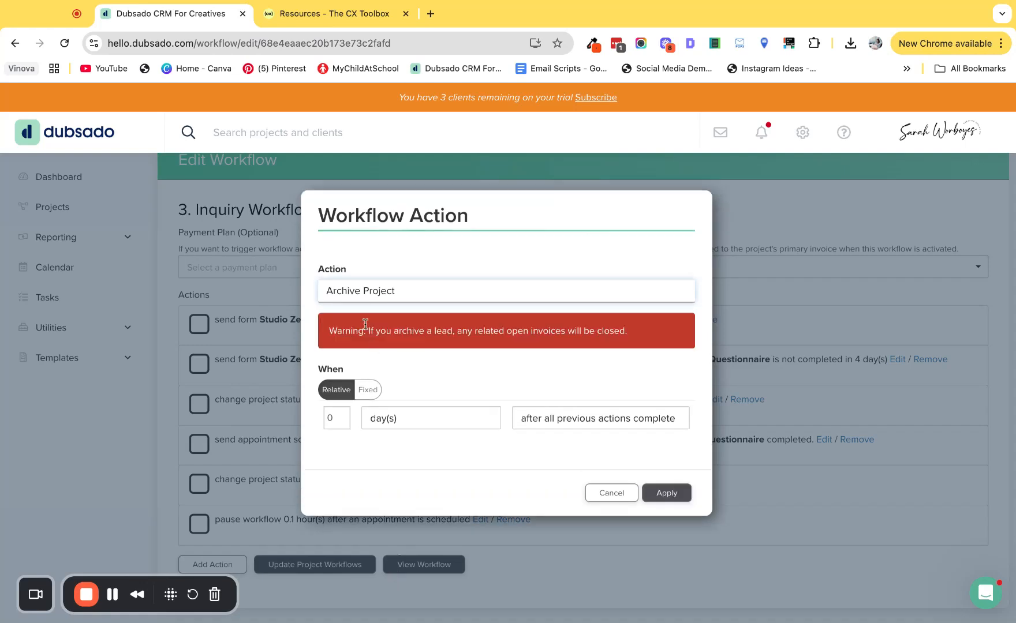
left_click(332, 418)
double_click(331, 418)
type("30")
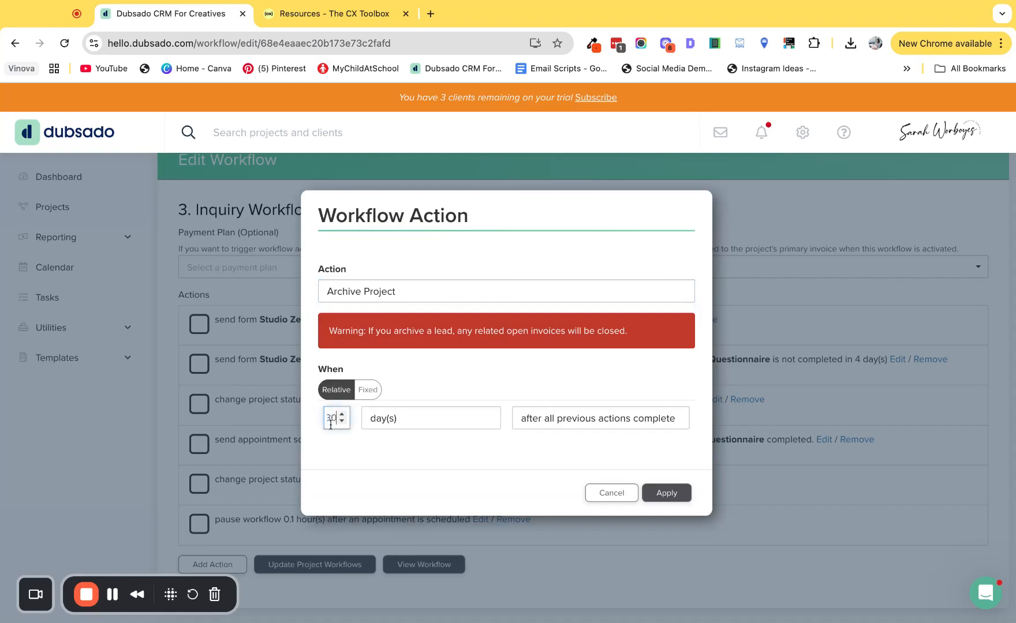
Step: Trigger the archiving after form is not completed, watching "Studio Zee // Website Strategy Onboarding Questionnaire", and apply the action
left_click(574, 422)
left_click(600, 445)
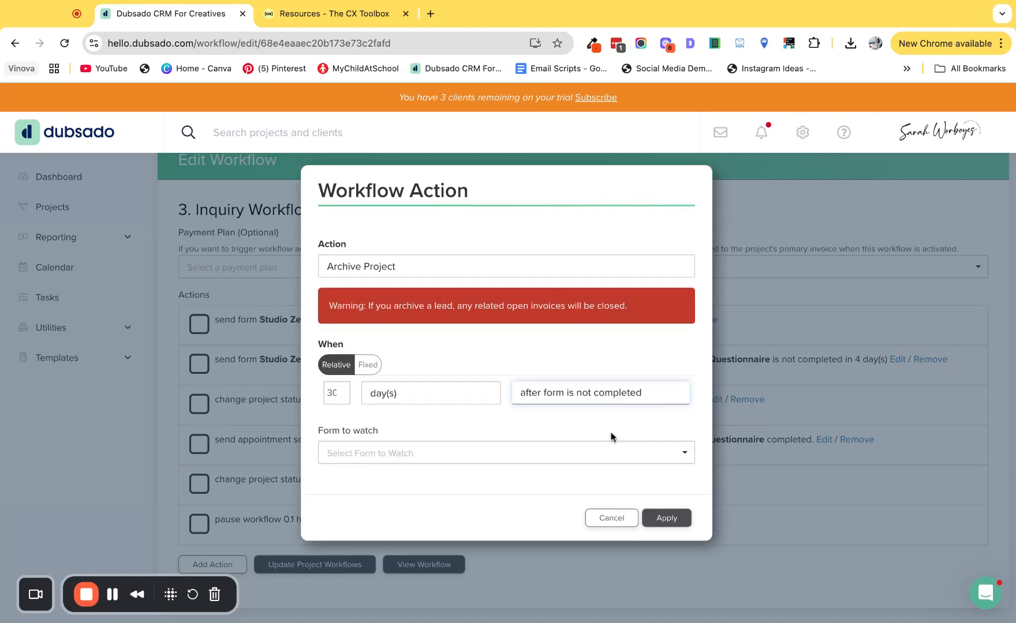
left_click(500, 453)
left_click(443, 479)
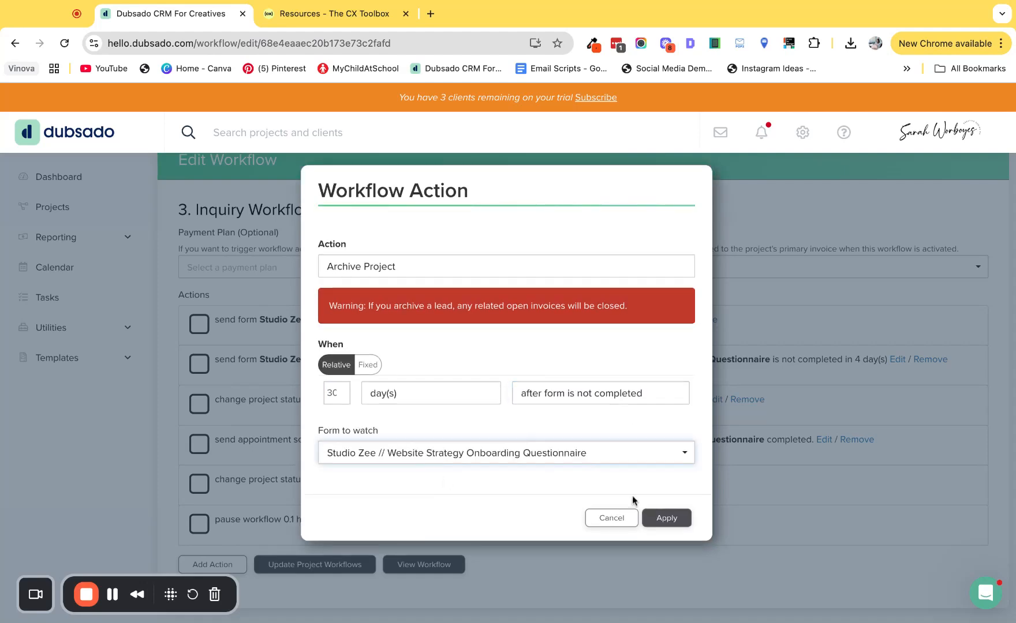
left_click(671, 518)
Step: Add a second Archive Project action with its timing set to 30 day(s)
scroll(404, 346, "down", 2)
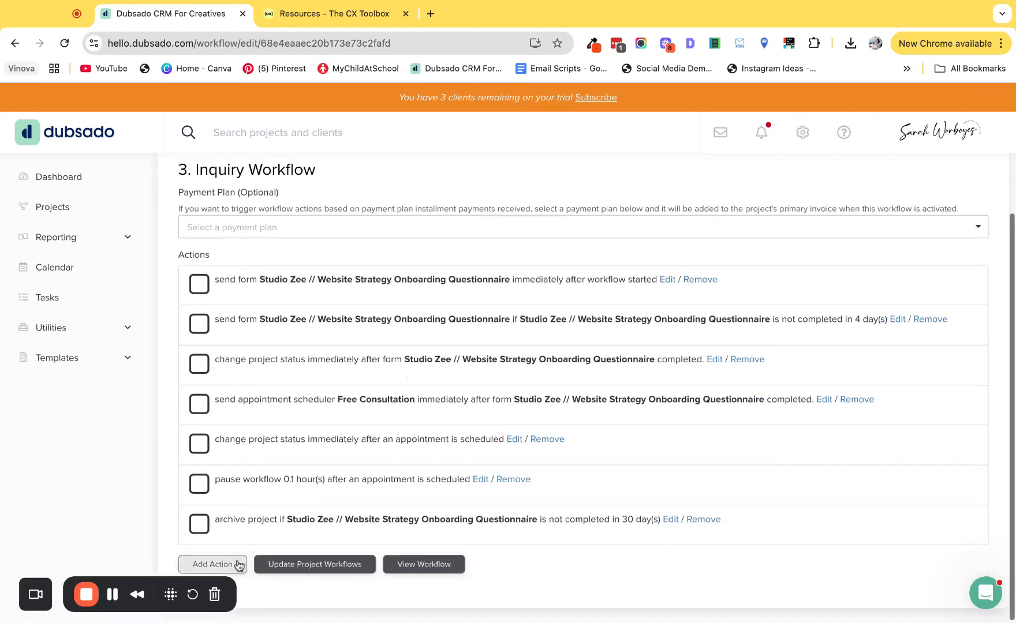
left_click(213, 564)
left_click(385, 311)
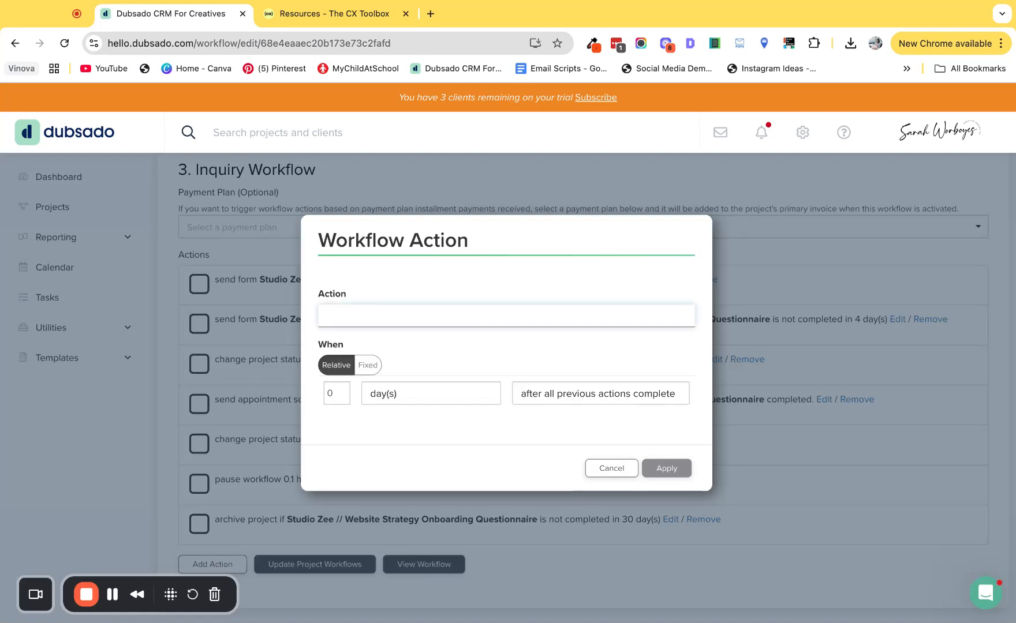
left_click(375, 278)
double_click(335, 423)
type("30")
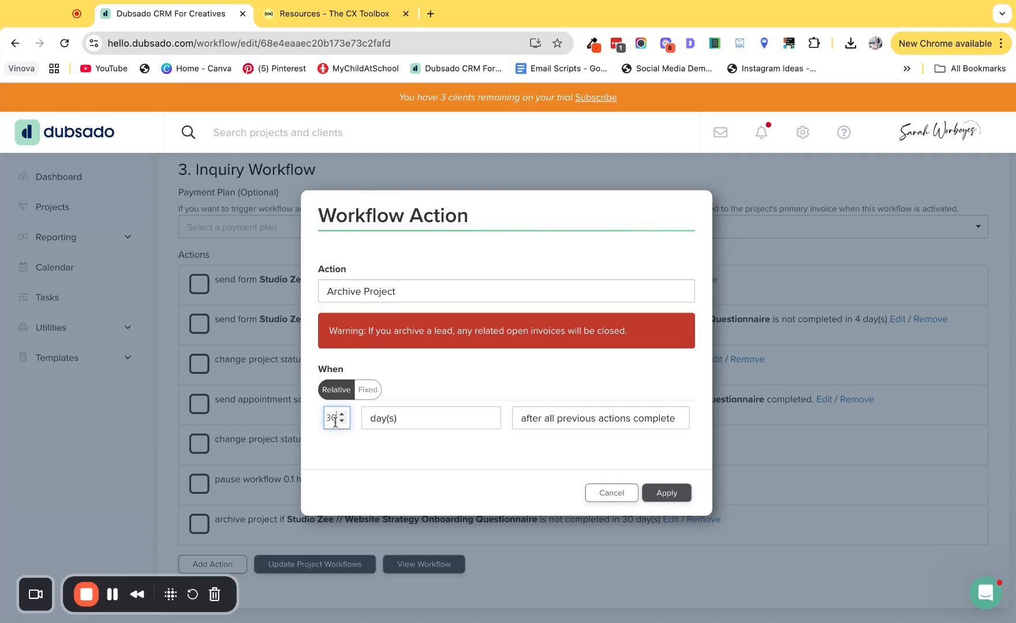
Step: Apply the second archive action with the after all previous actions complete trigger and move it directly below the Free Consultation scheduler action
left_click(566, 419)
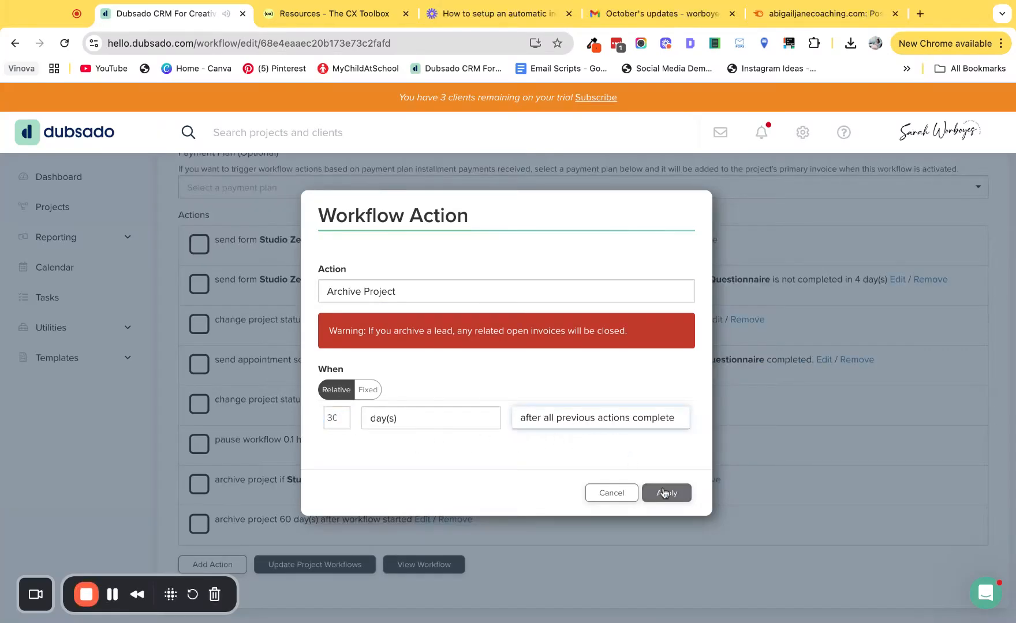
left_click(665, 492)
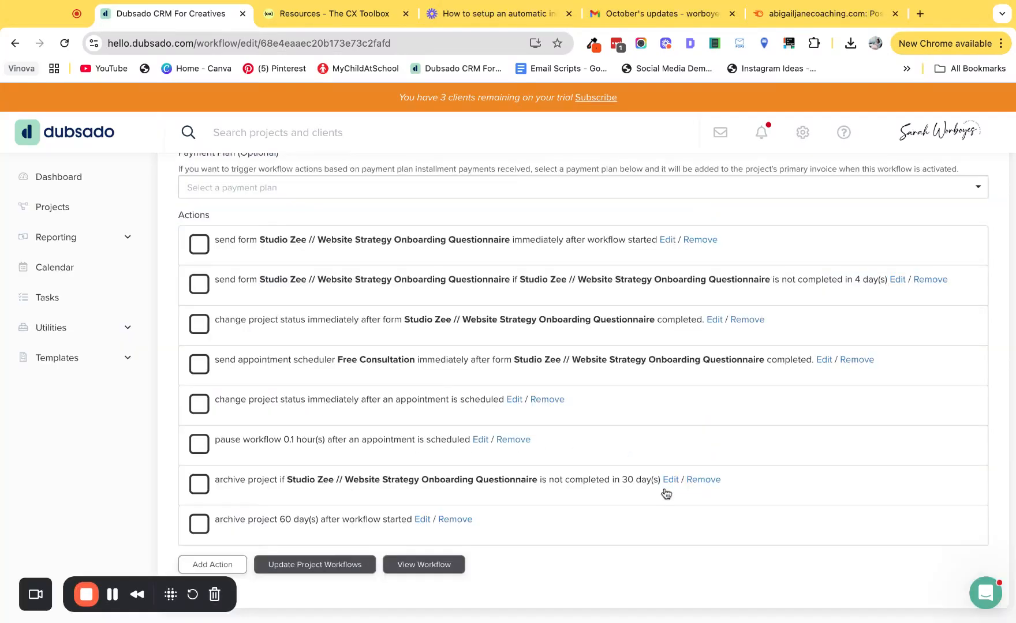
scroll(335, 513, "down", 3)
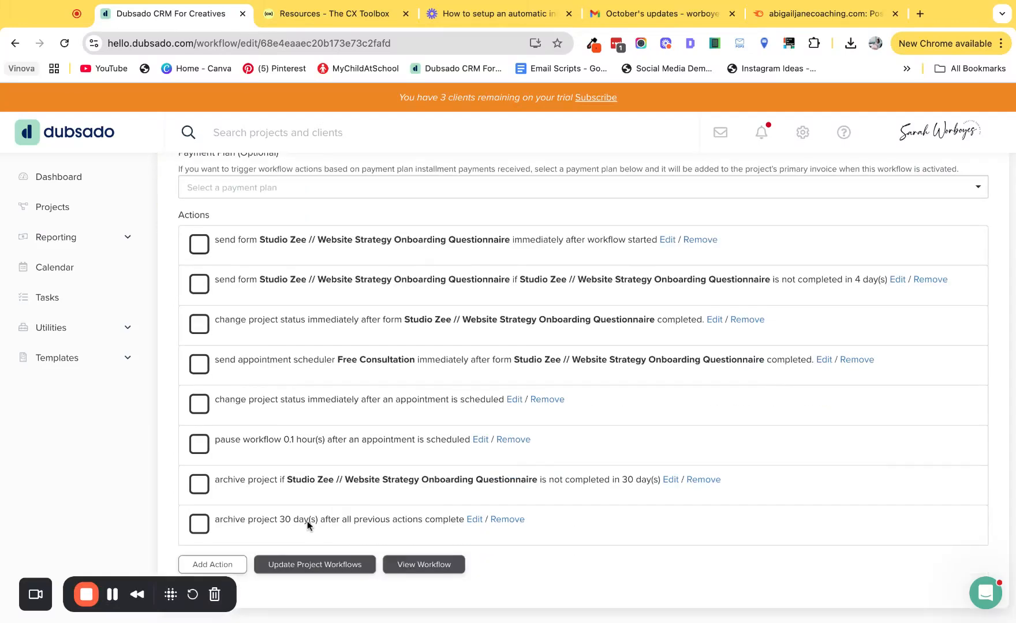
left_click_drag(307, 523, 306, 418)
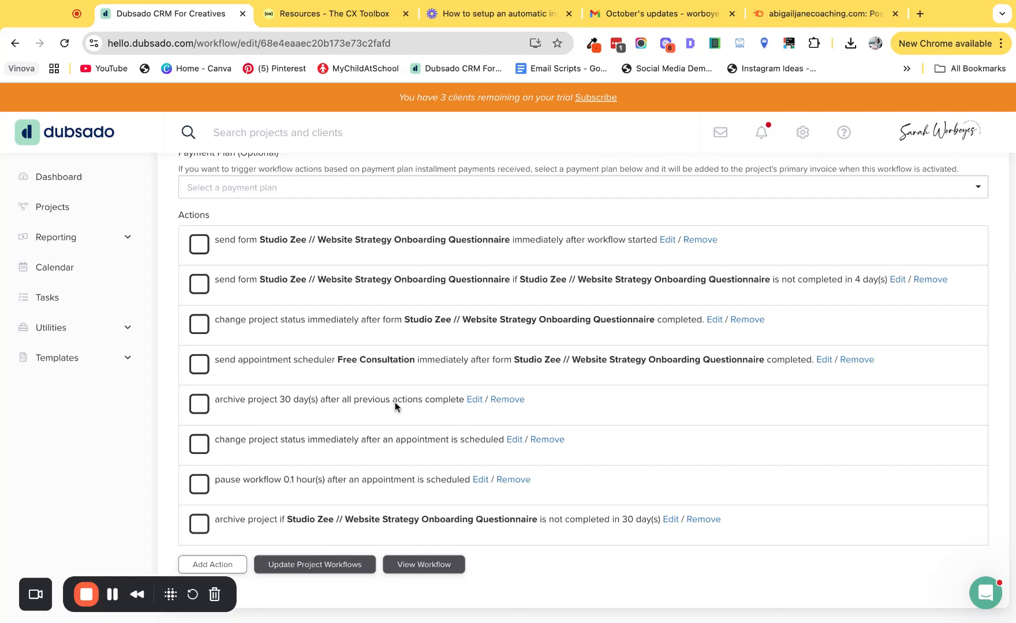
scroll(394, 401, "up", 1)
scroll(394, 401, "down", 1)
scroll(428, 398, "up", 3)
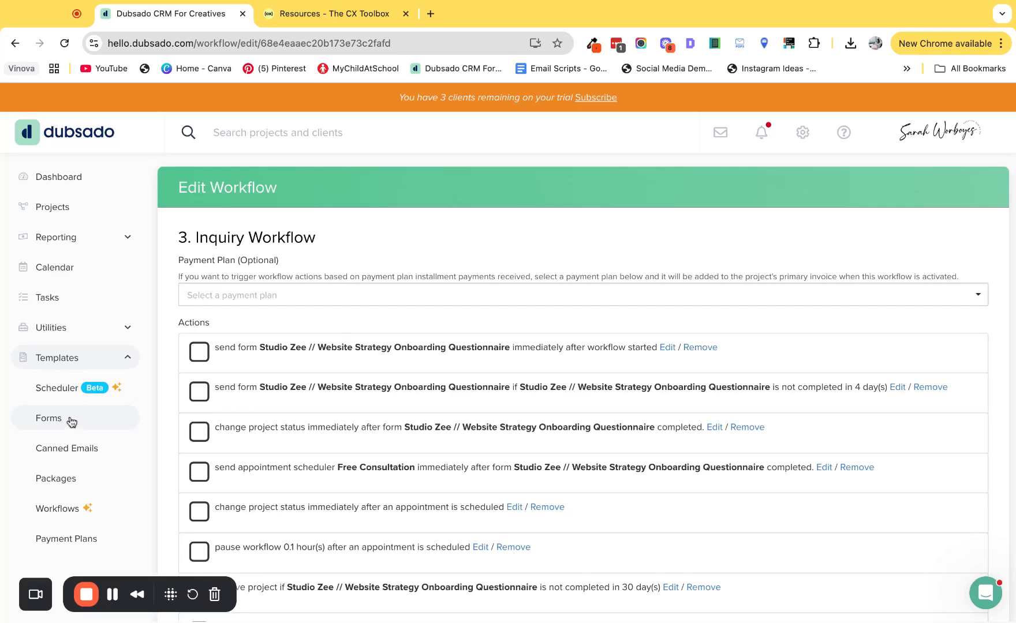
Step: Open the New Lead Capture Form template and its "What service are you interested in?" workflow question for editing
left_click(68, 419)
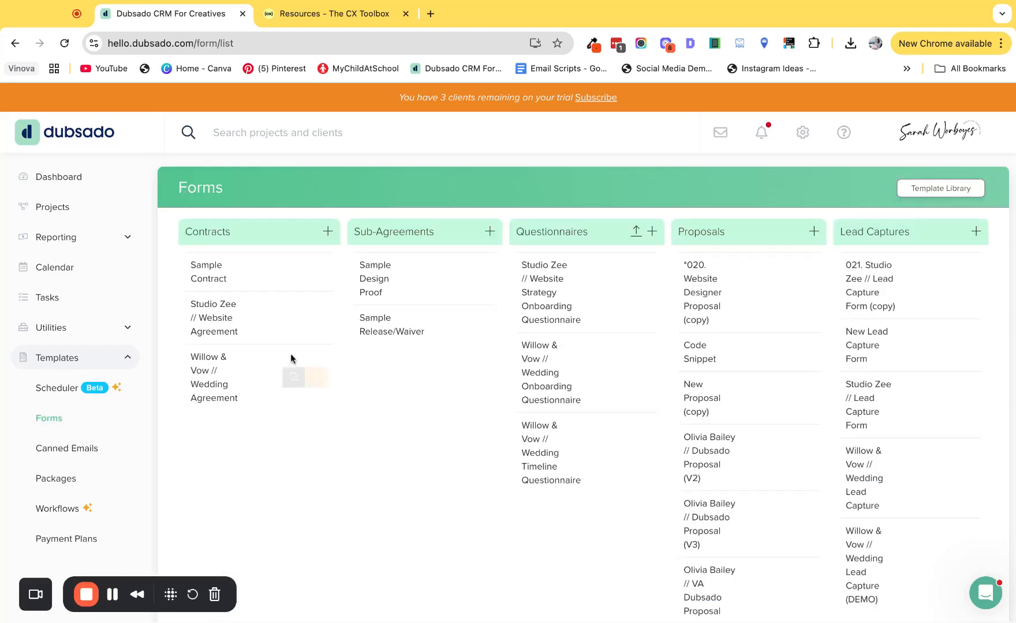
left_click(870, 347)
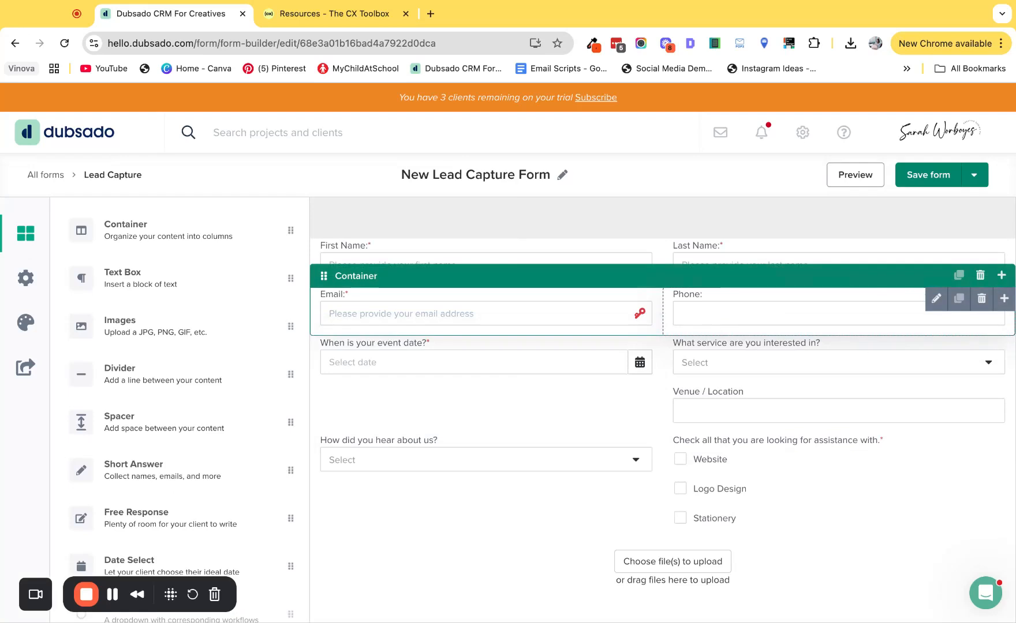
left_click(713, 352)
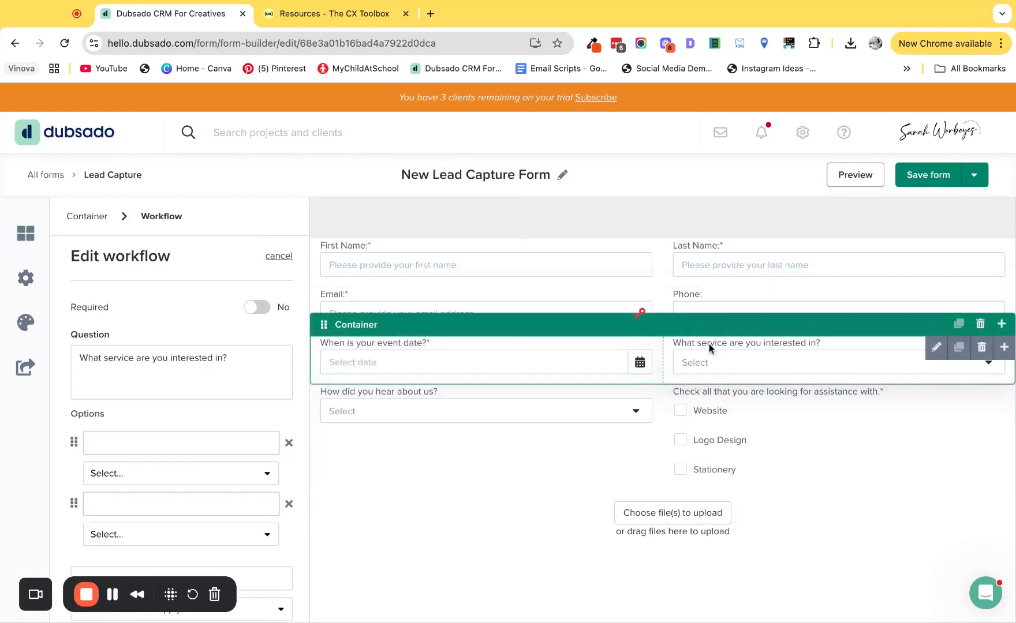
left_click(1005, 352)
scroll(797, 548, "down", 1)
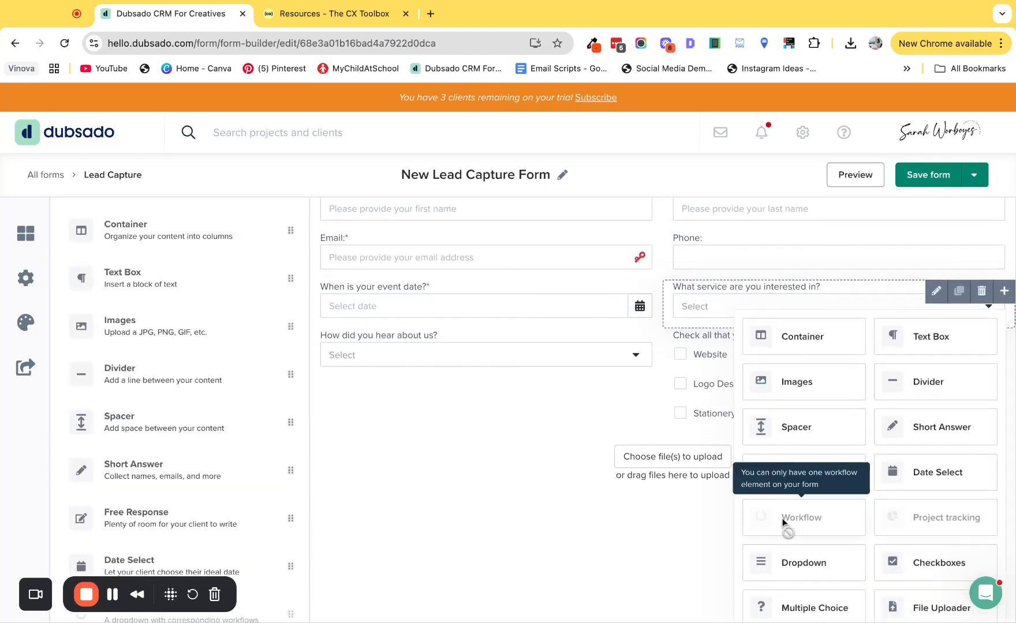
left_click(699, 292)
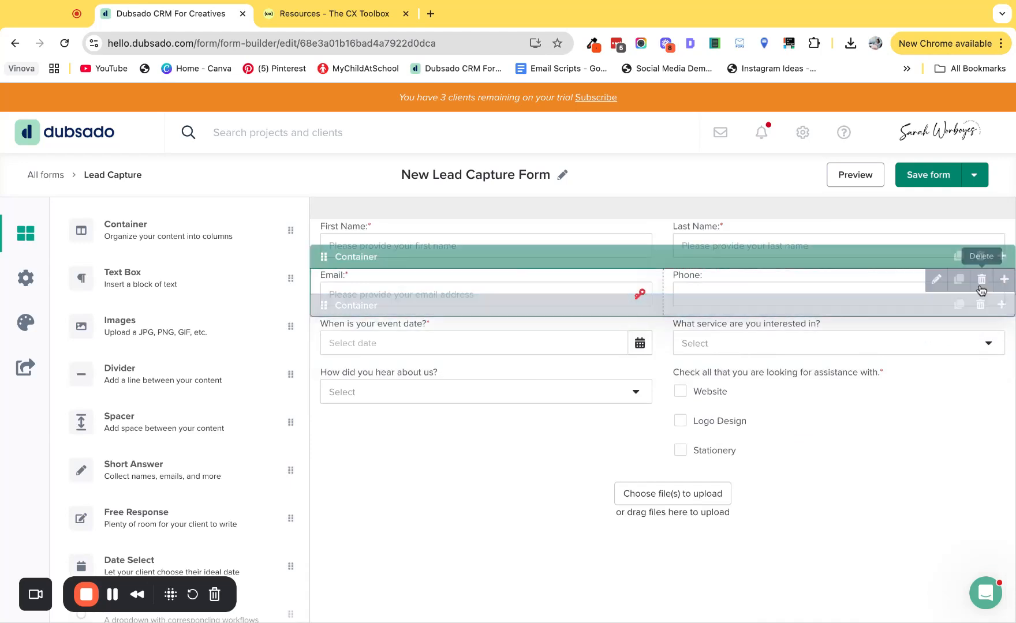
Step: Delete the existing service question and add a new Workflow element in its place beside the event date question
left_click(982, 329)
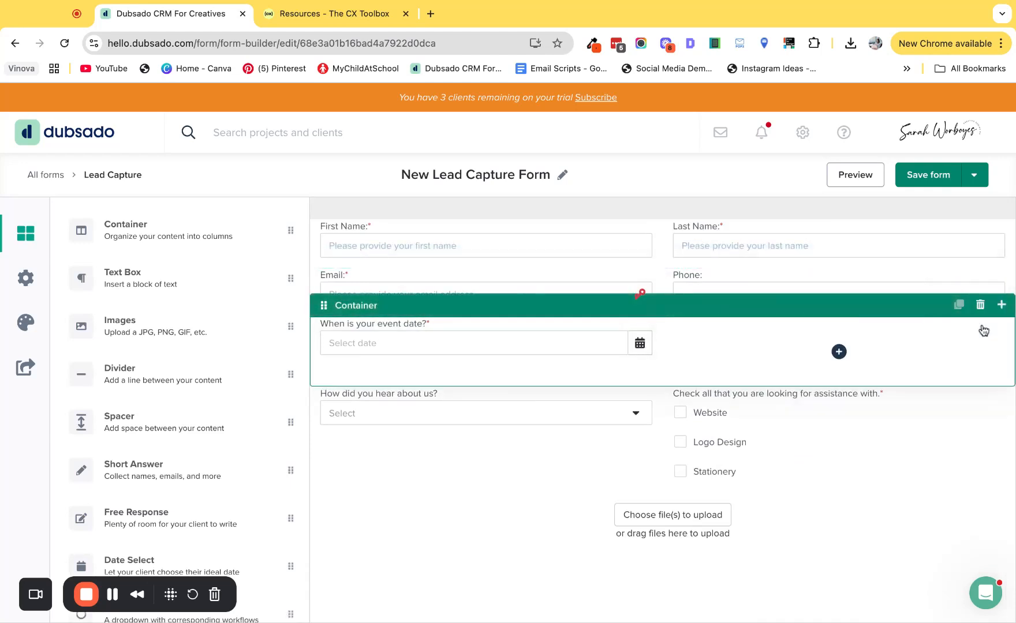
left_click(839, 352)
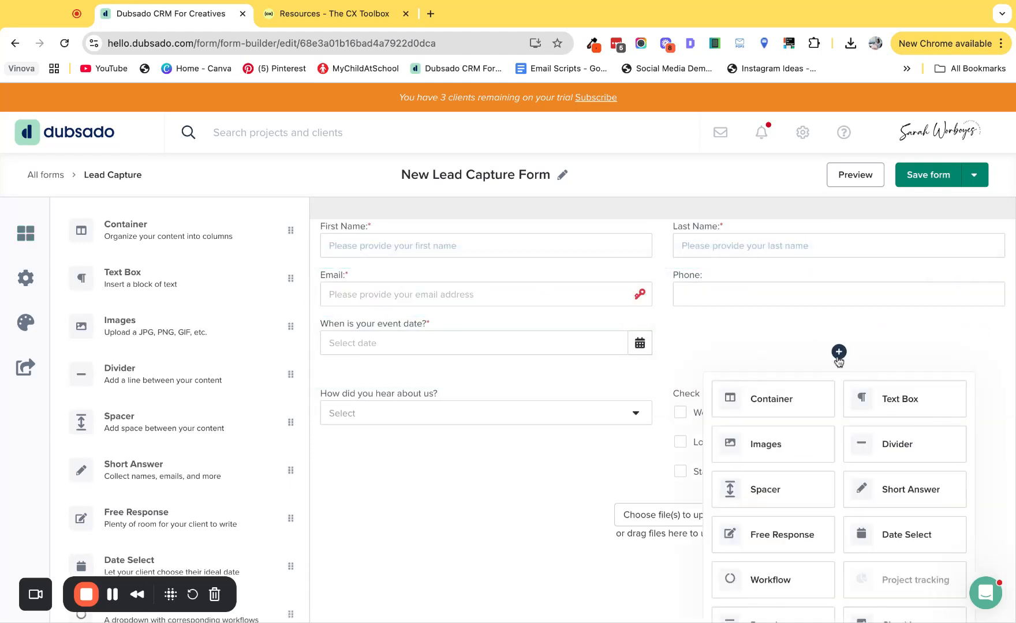
scroll(827, 464, "down", 2)
left_click(789, 471)
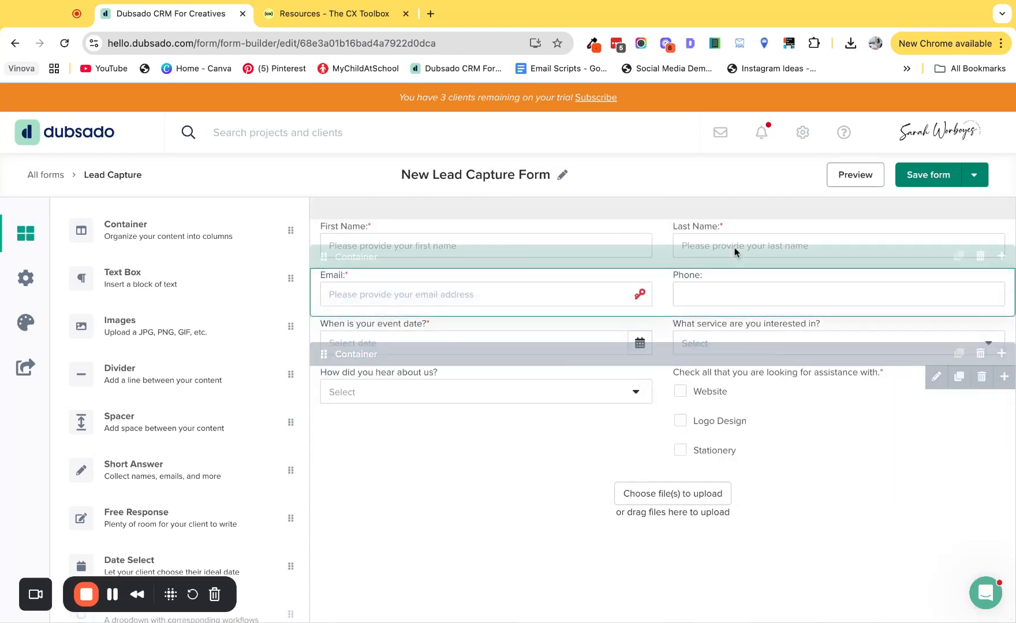
Step: Make the new workflow question required and rename its first option to "Wedding Photography"
left_click(690, 324)
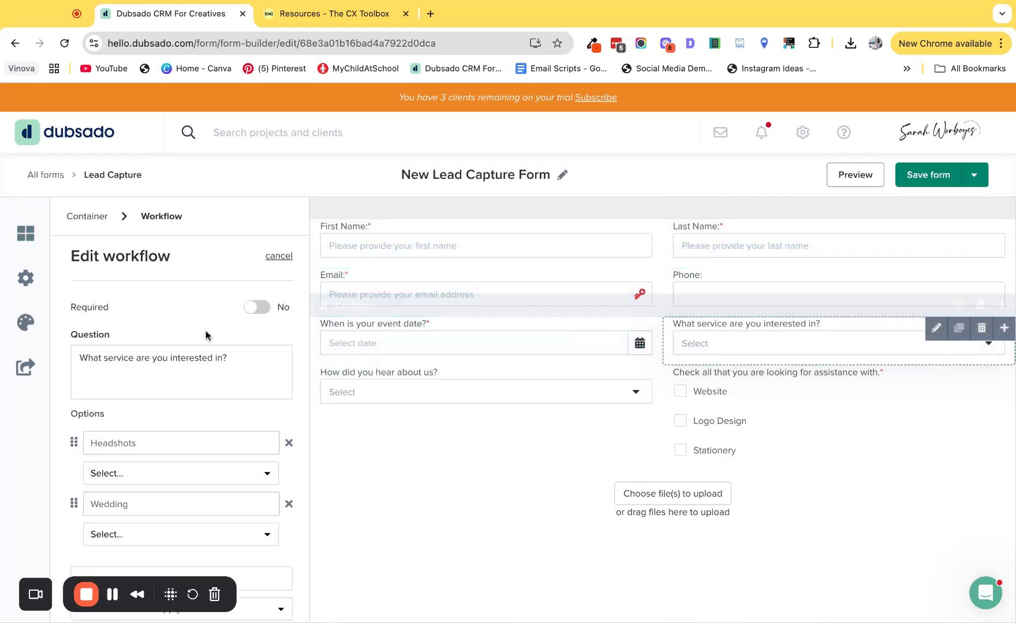
left_click(254, 310)
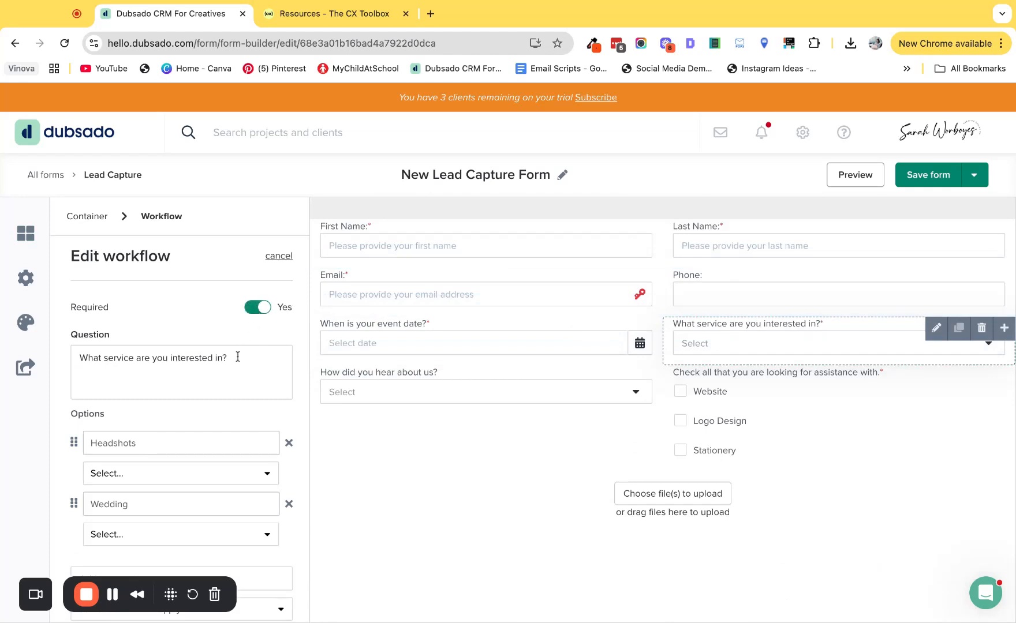
scroll(195, 448, "down", 1)
left_click(158, 405)
double_click(157, 405)
type("Wedding Photography")
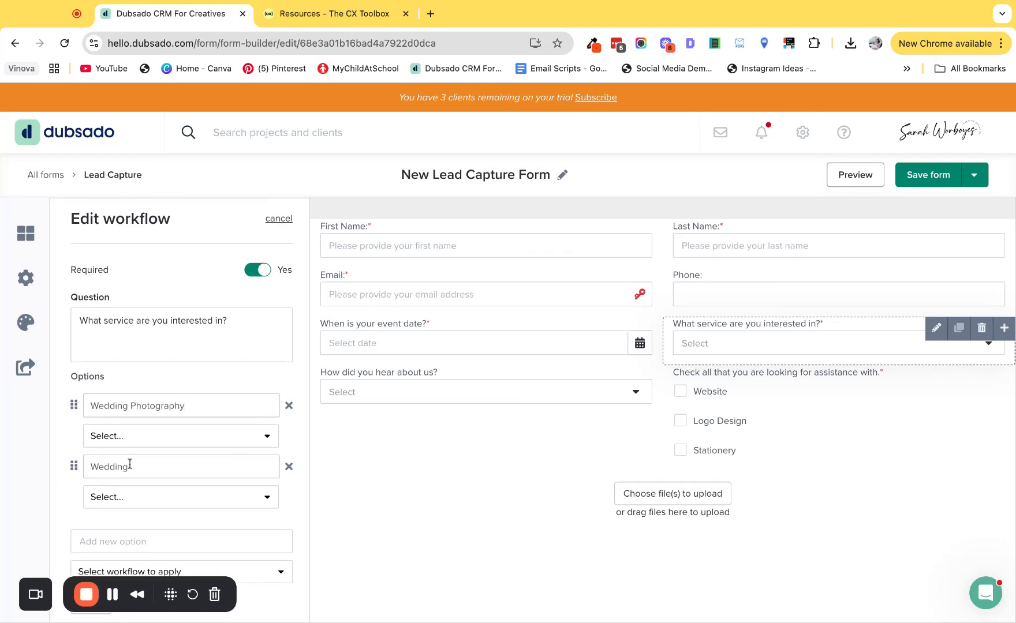
Step: Rename the second workflow option to "Family Photography" and add a third option, "Brand Photography"
left_click(142, 471)
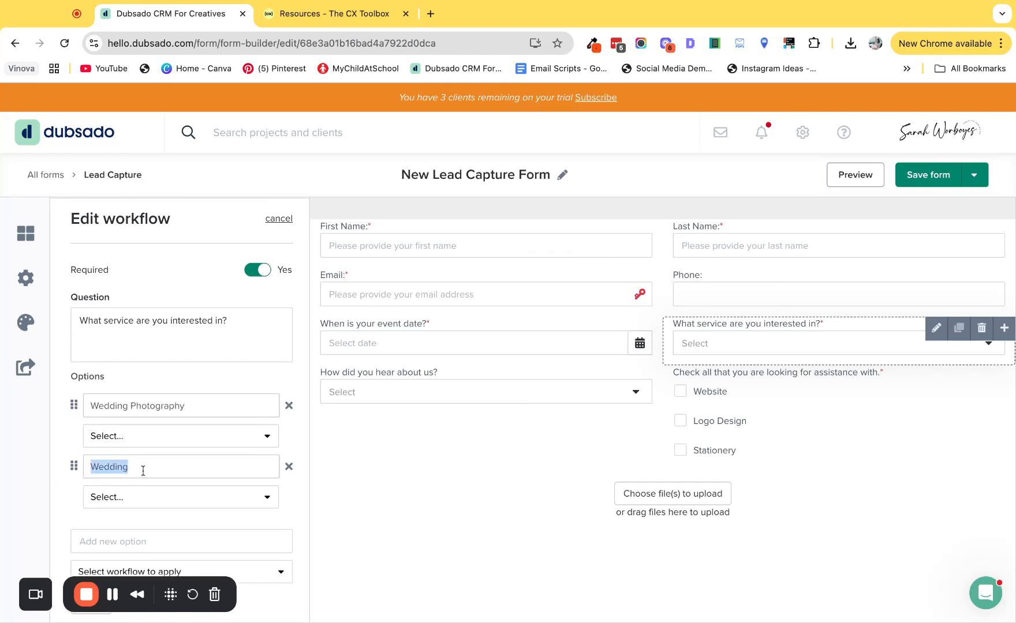
type("Family Photogr")
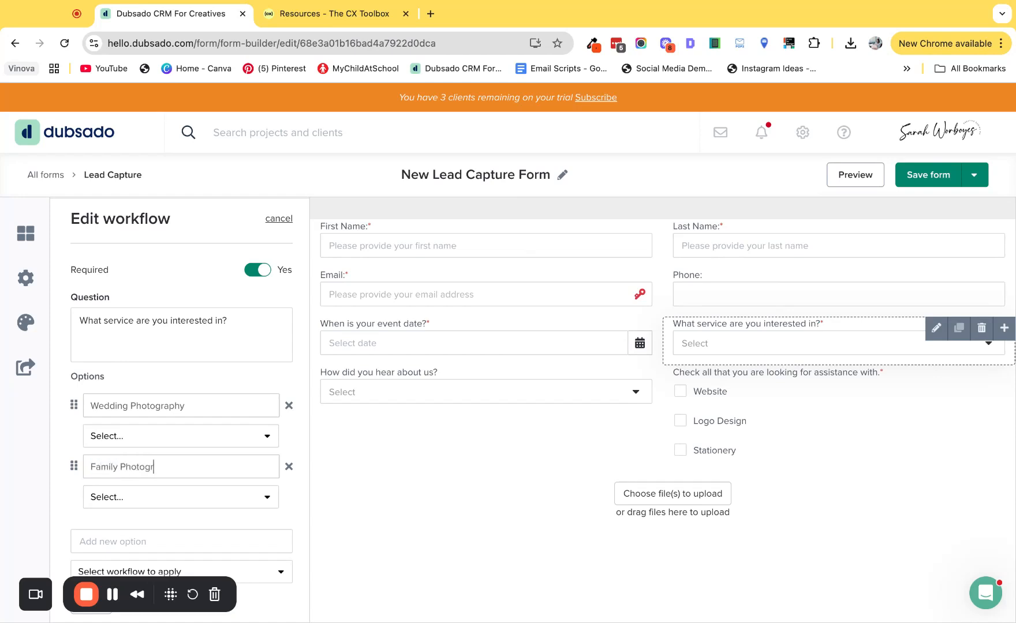
type("aphy")
left_click(146, 538)
type("Brand Photography")
key("Return")
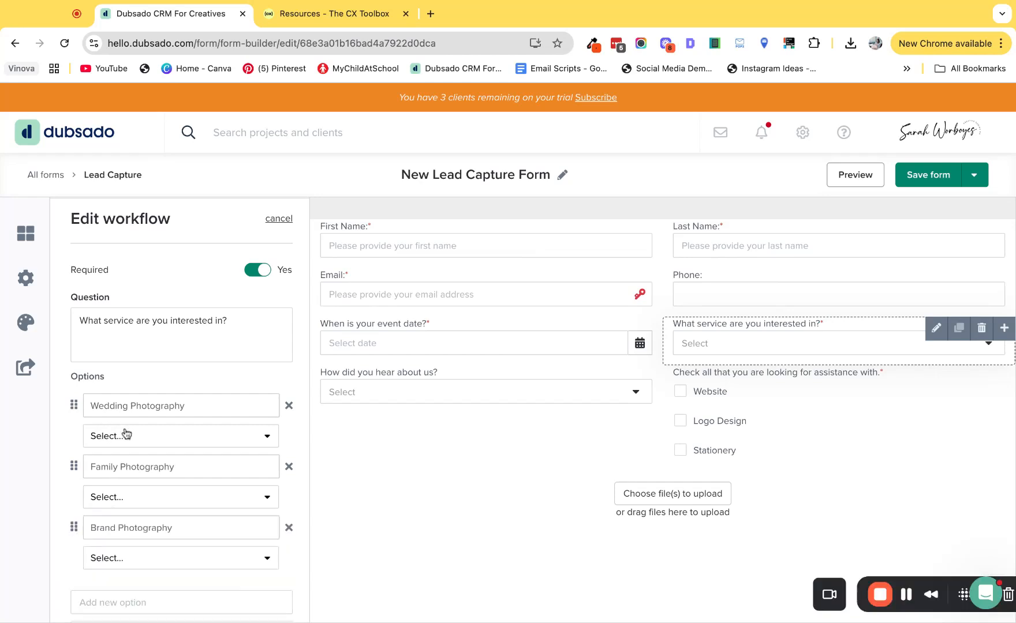
Step: Assign Inquiry Workflow to Wedding Photography, 2. Inquiry Workflow to Family Photography and 3. Inquiry Workflow to Brand Photography
left_click(112, 441)
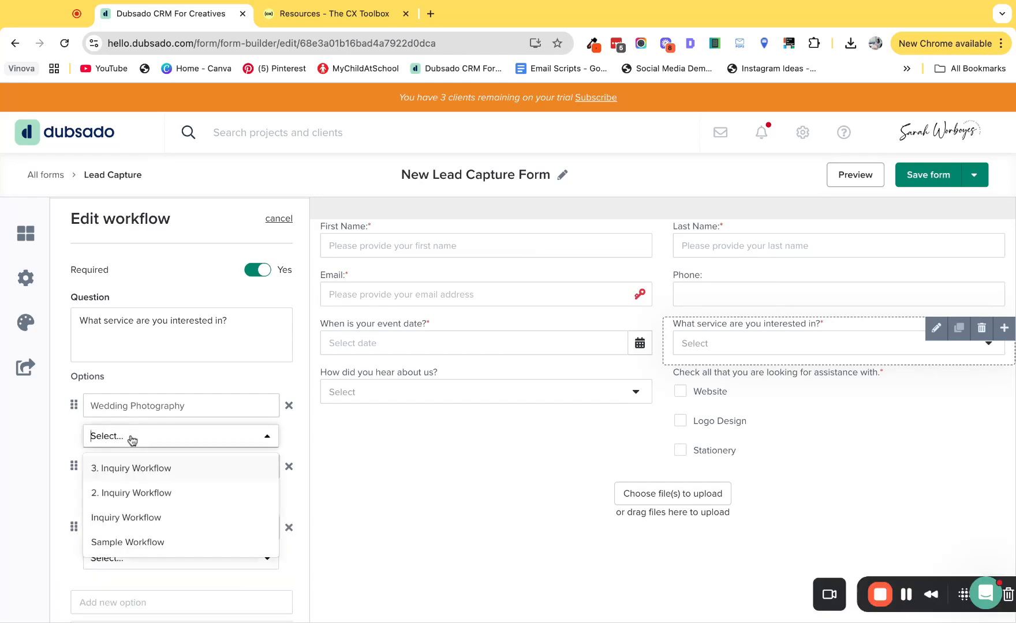
left_click(124, 519)
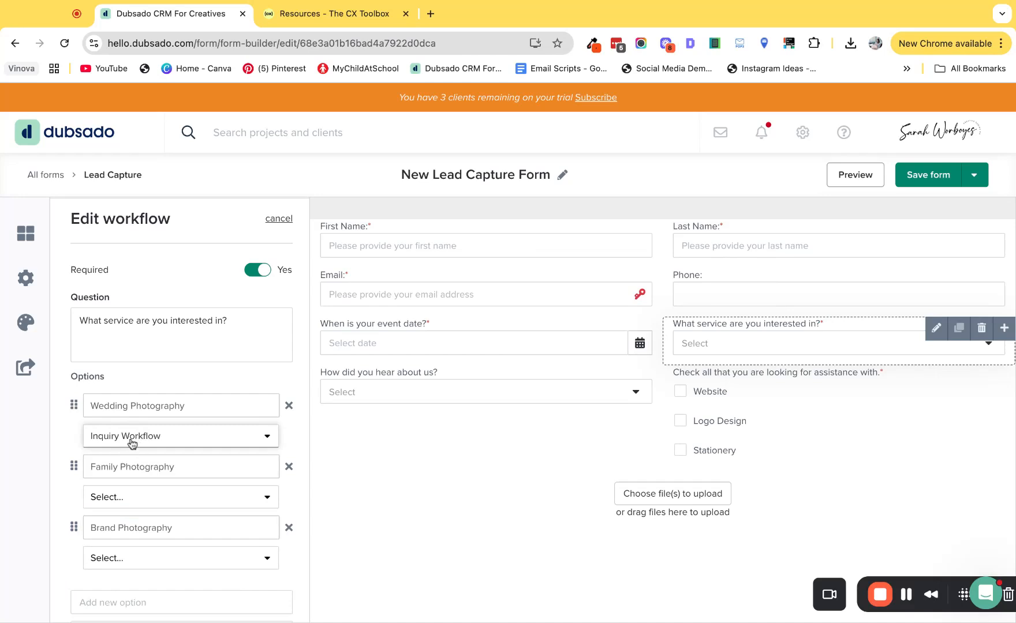
left_click(113, 502)
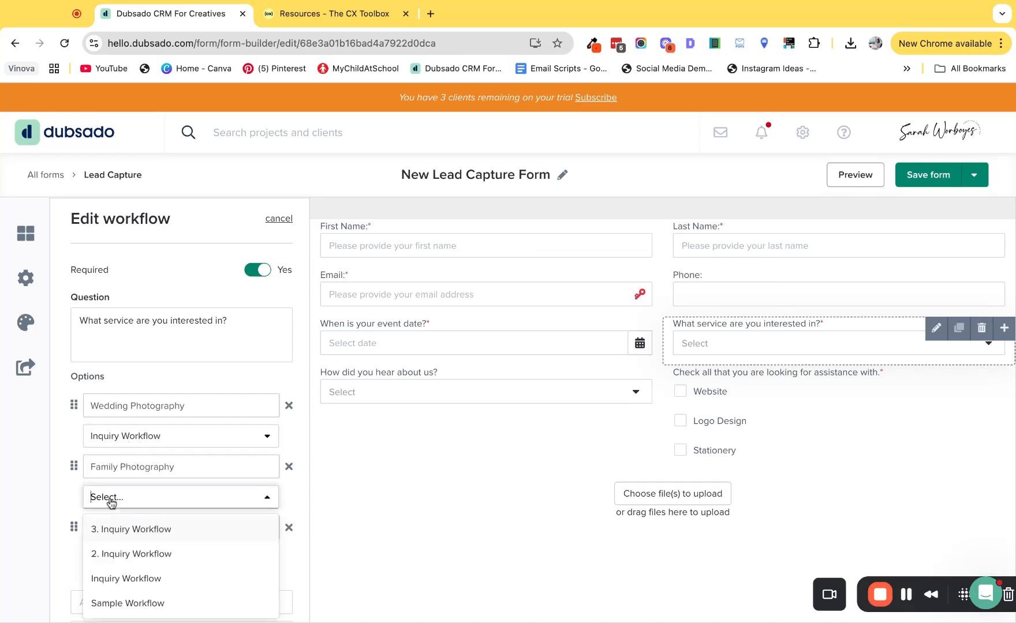
left_click(113, 554)
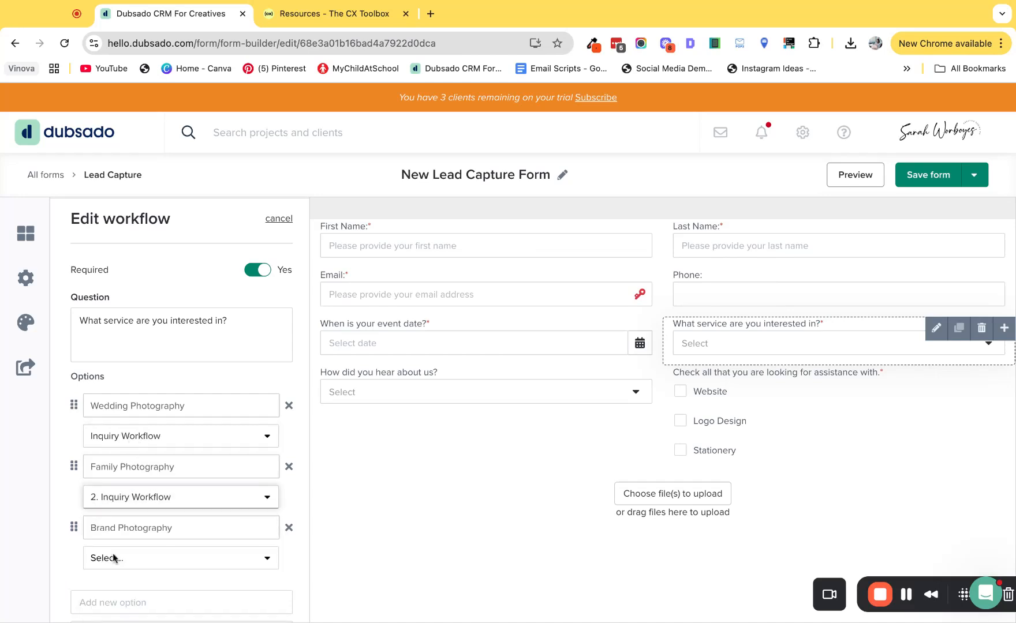
scroll(127, 499, "down", 2)
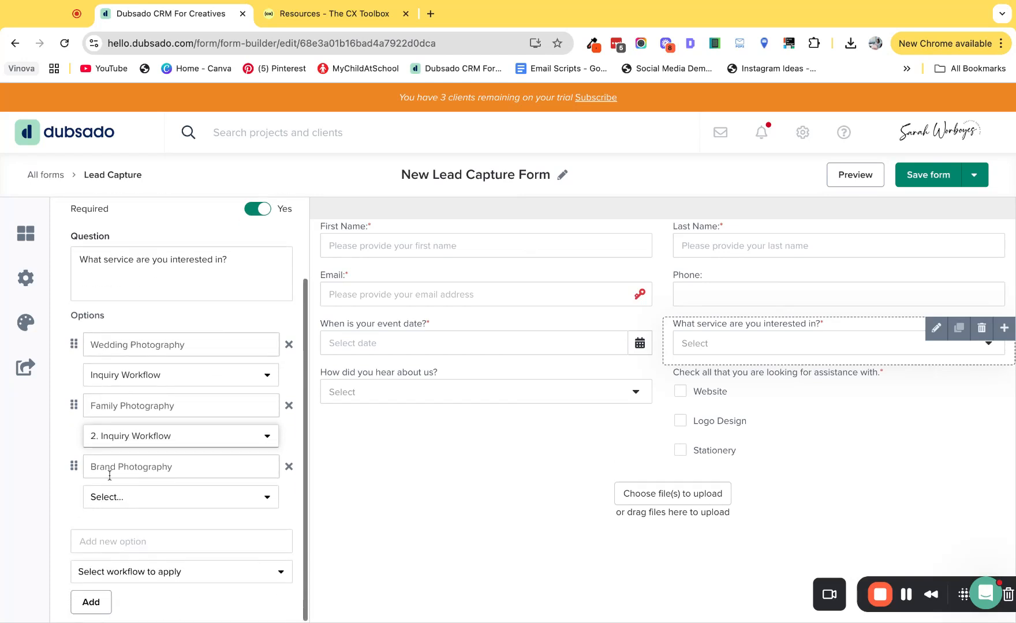
left_click(109, 500)
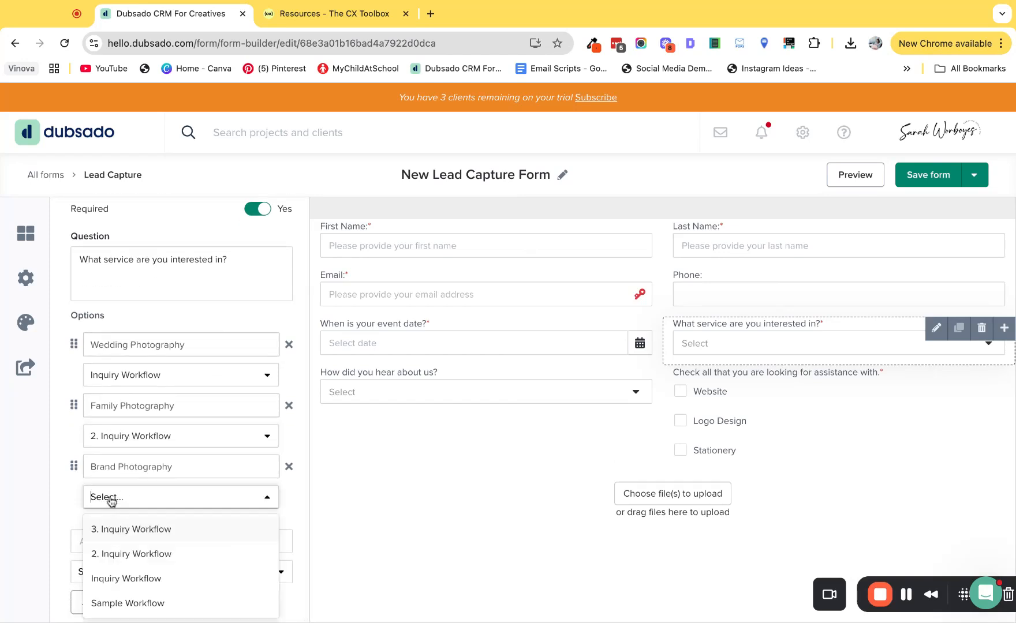
left_click(109, 529)
Step: Review the workflow question's option settings once more and save the lead capture form
left_click(342, 493)
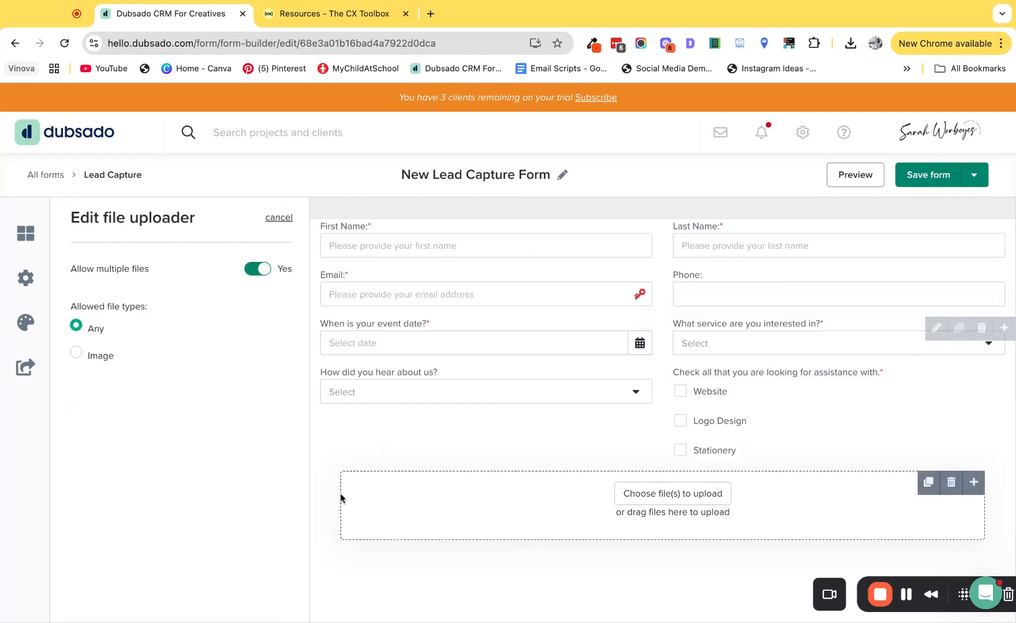
left_click(806, 336)
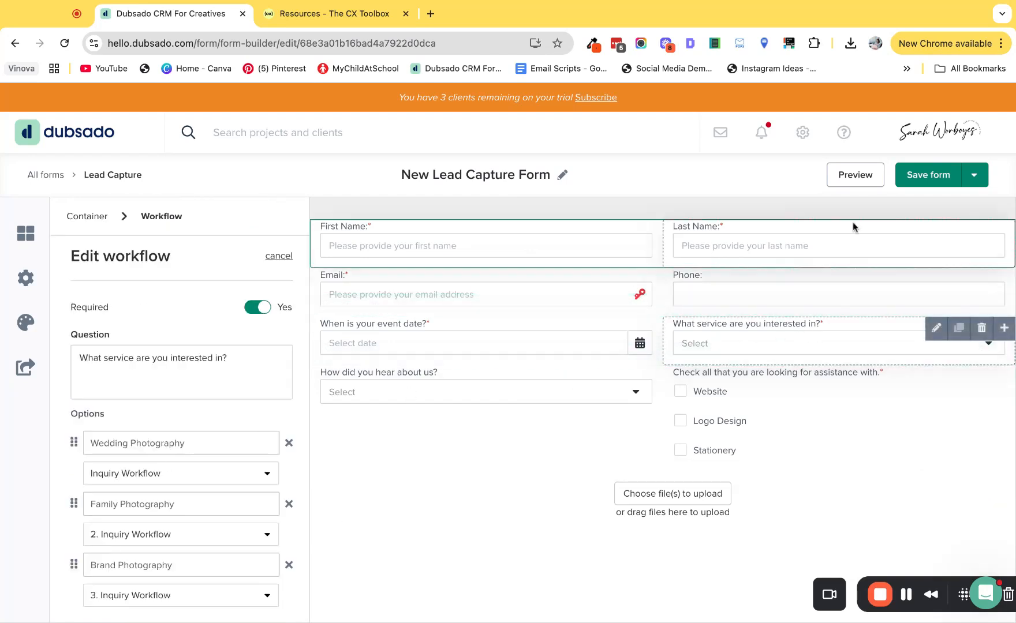
left_click(938, 176)
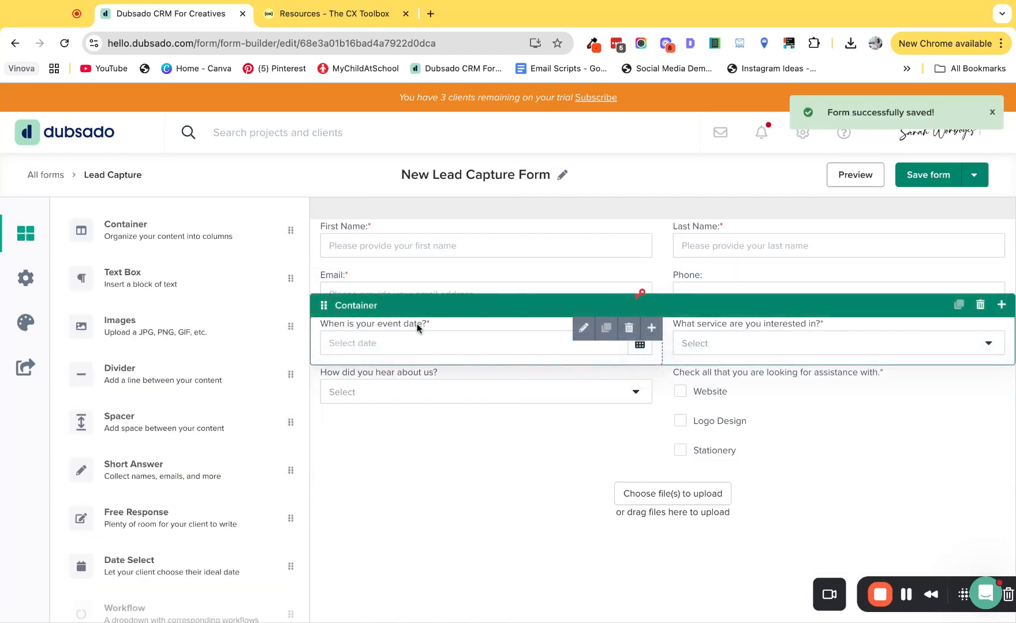
Step: Delete the service workflow question from the form and open the assistance checkbox question for editing
left_click(397, 330)
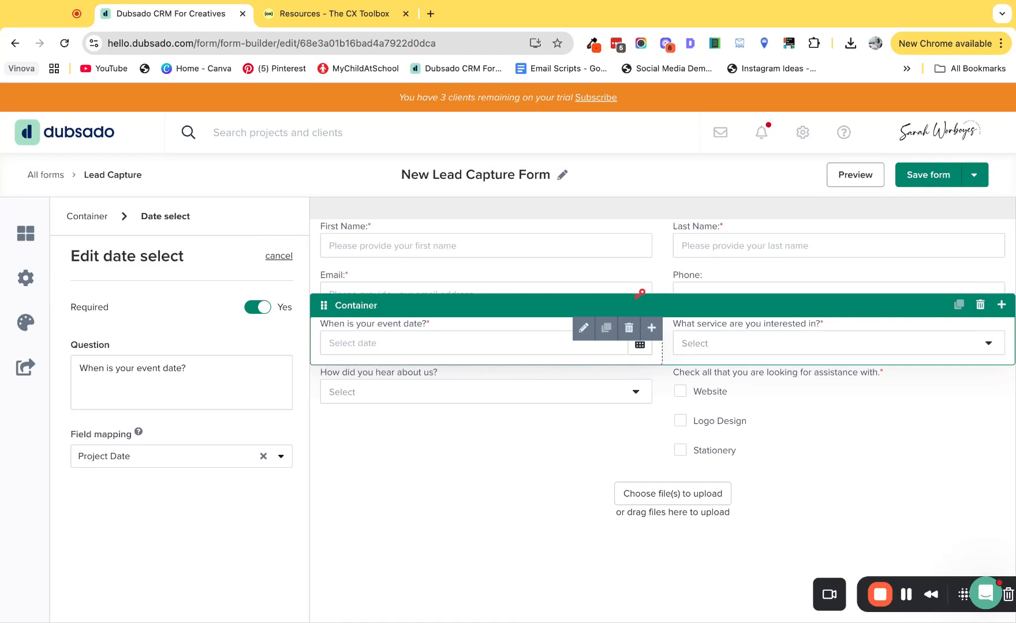
left_click(753, 330)
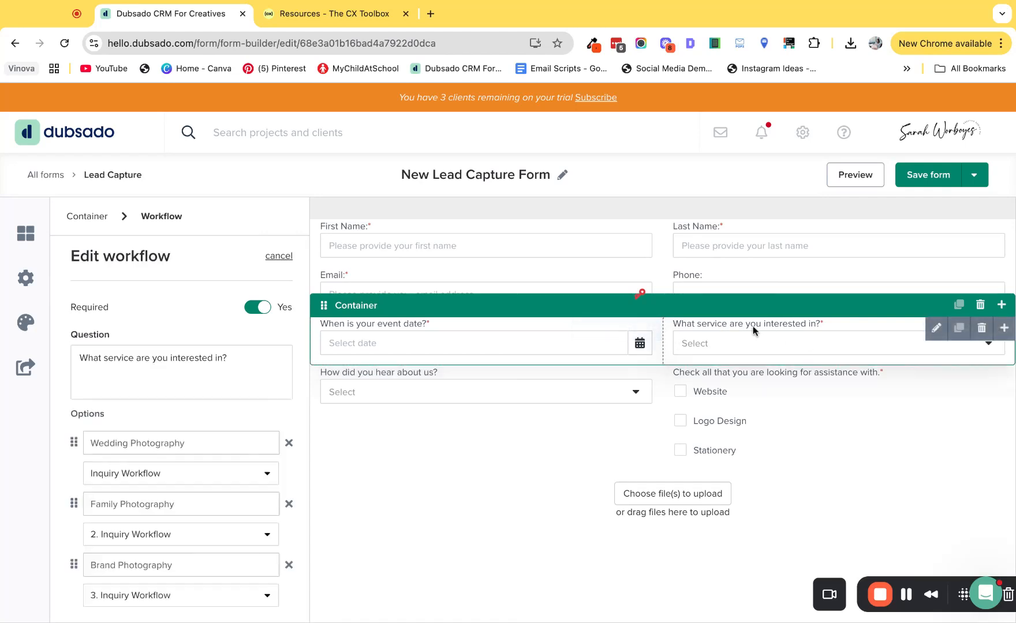
left_click(981, 329)
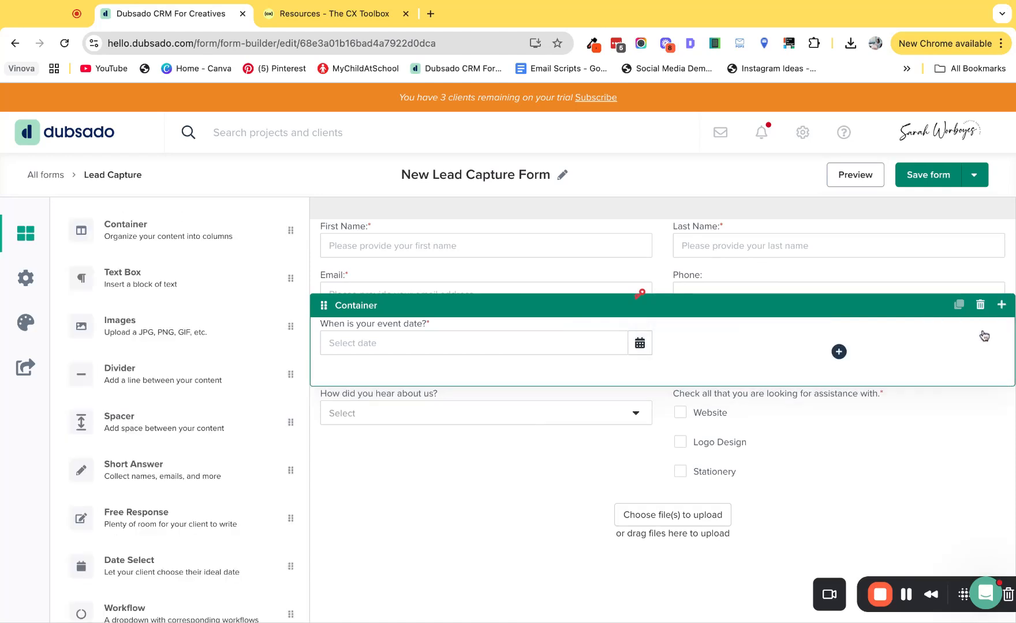
left_click(727, 401)
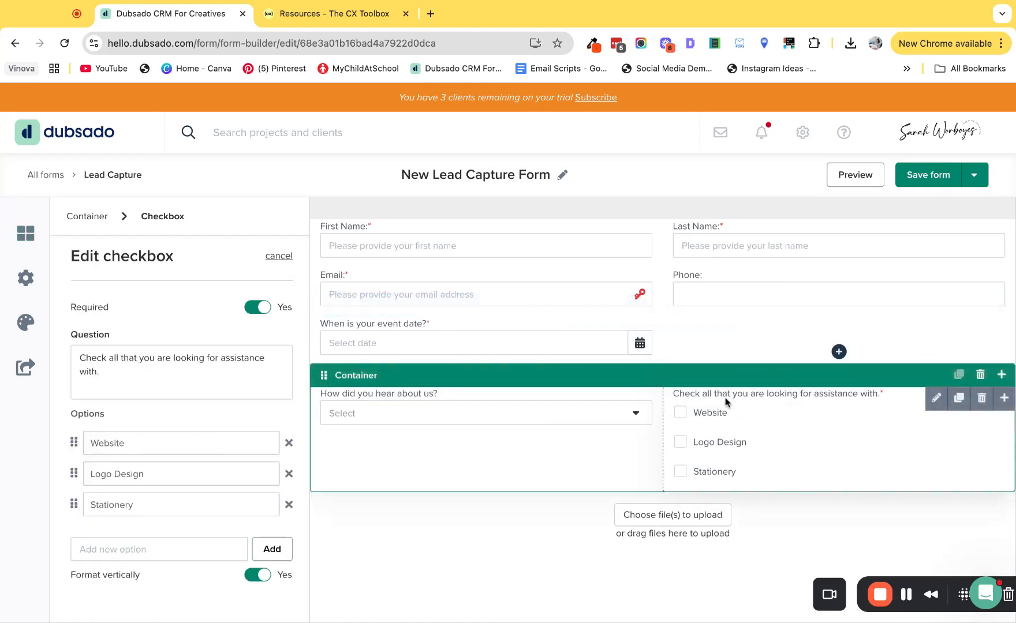
double_click(153, 443)
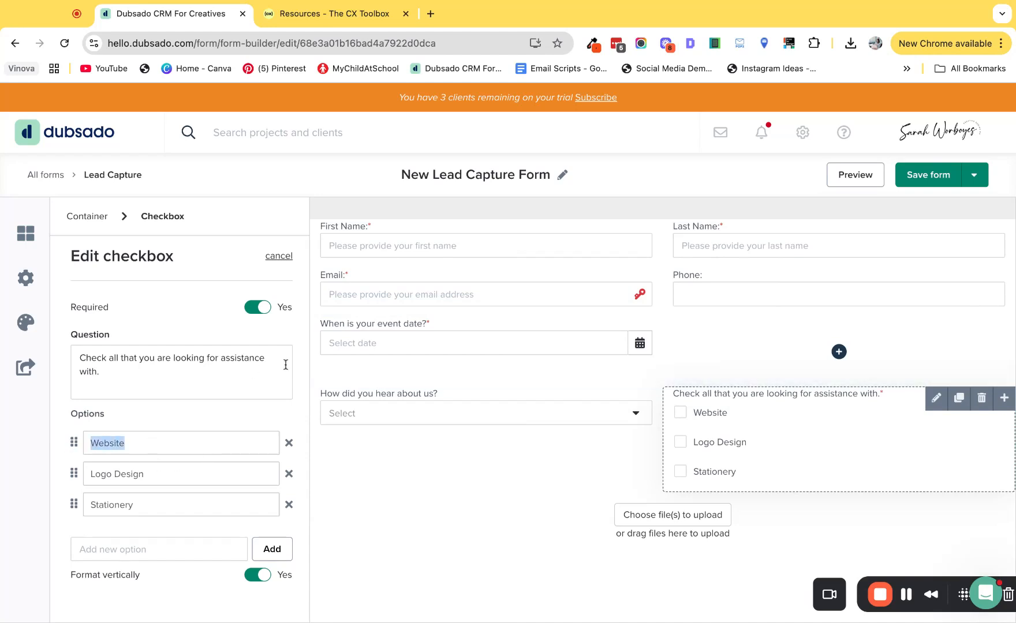
Step: Set the form's default workflow to Inquiry Workflow in the lead capture options
left_click(29, 281)
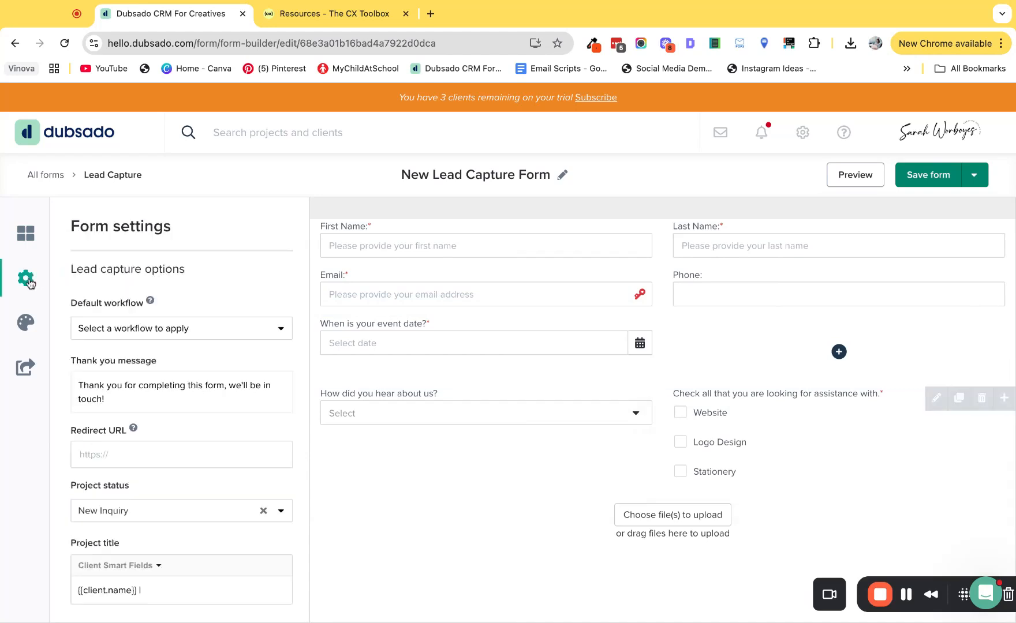
left_click(126, 327)
left_click(137, 384)
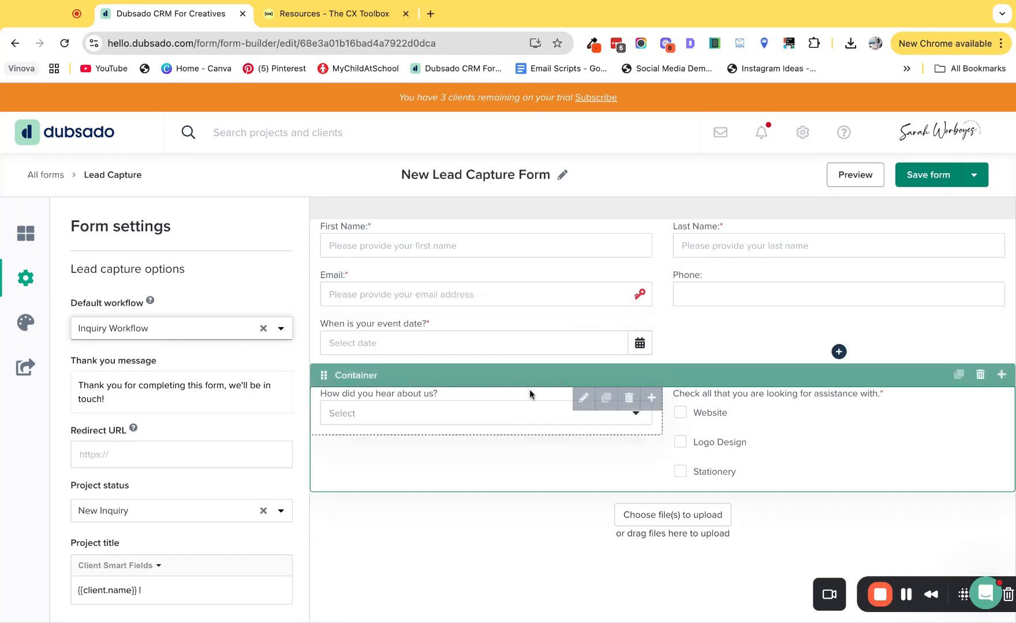
Step: Copy the form's public embed code and direct link, then save the form
scroll(539, 382, "down", 1)
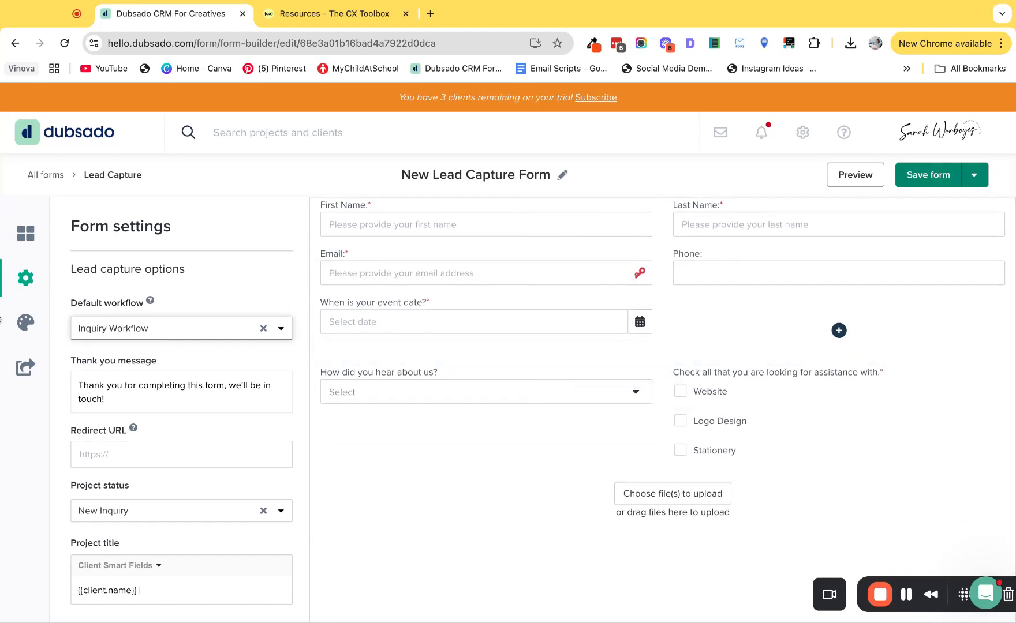
left_click(26, 367)
left_click(129, 439)
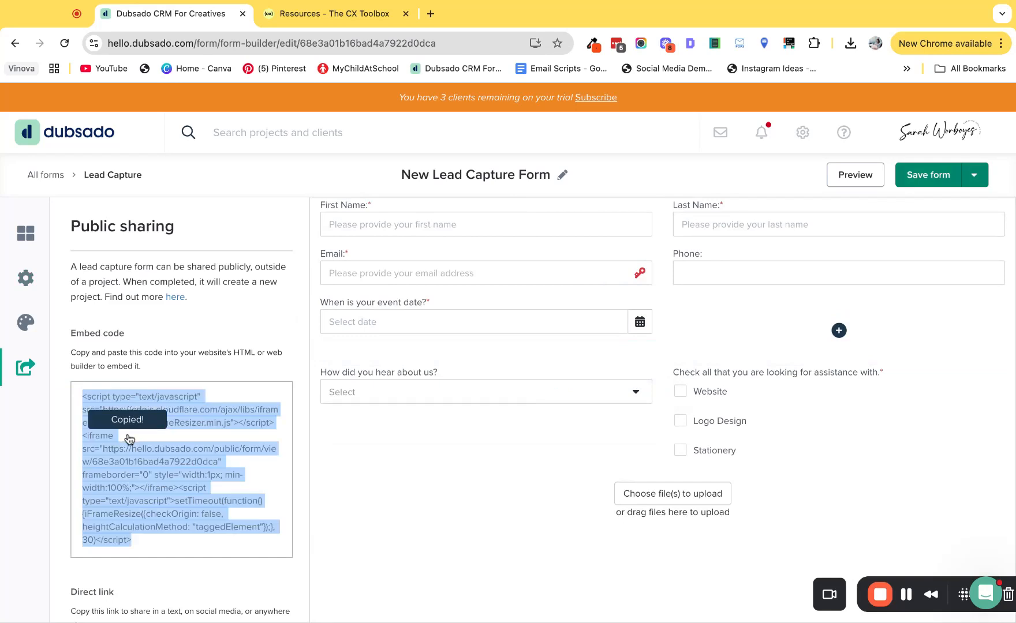
scroll(130, 438, "down", 2)
left_click(134, 598)
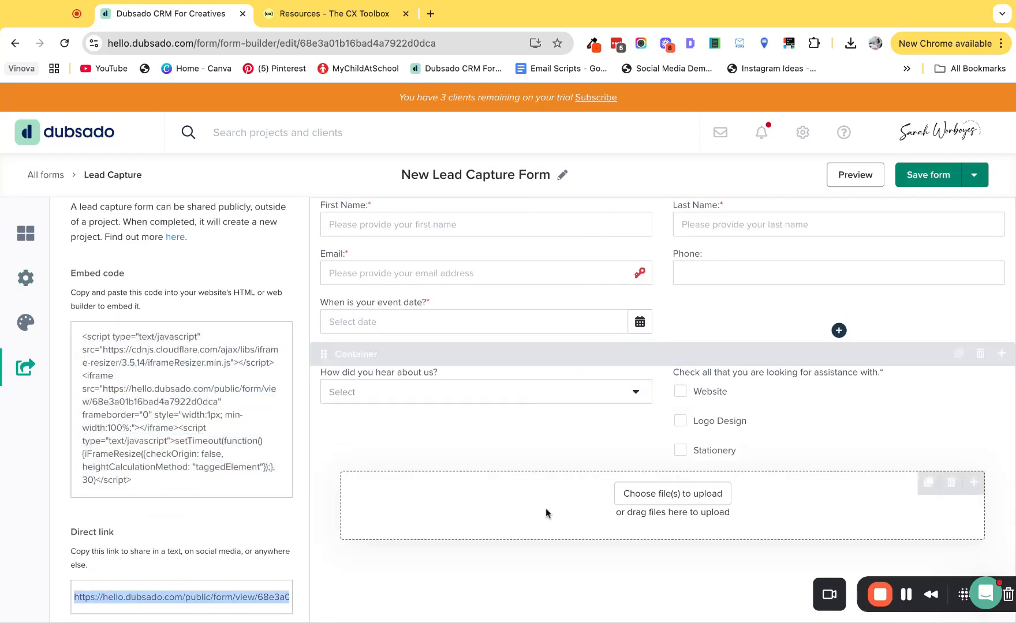
left_click(924, 175)
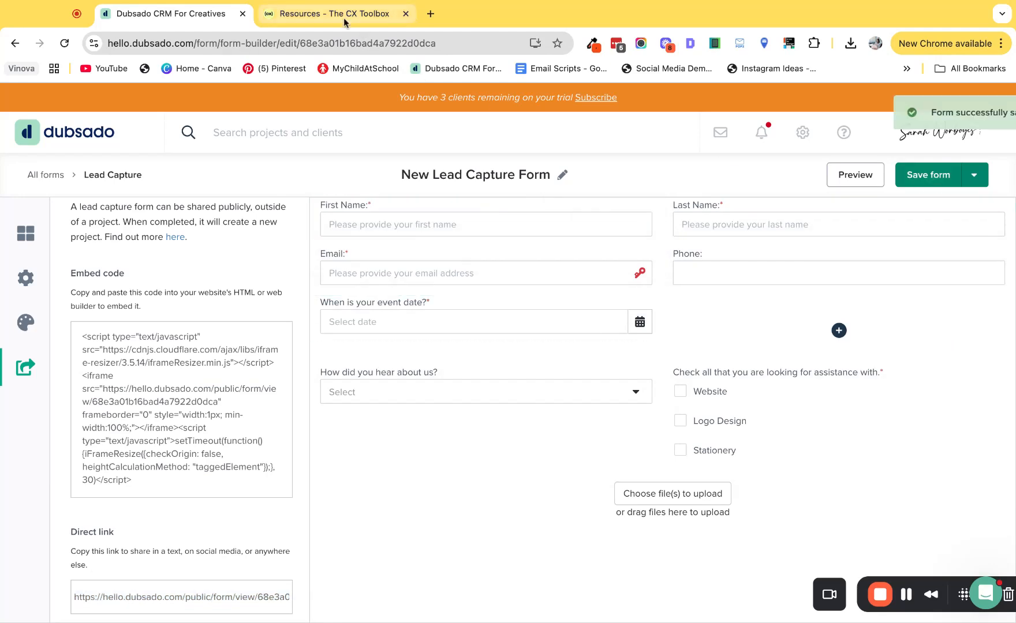
Step: Switch to The CX Toolbox resources page and look through its free Dubsado templates
left_click(333, 15)
scroll(499, 243, "up", 5)
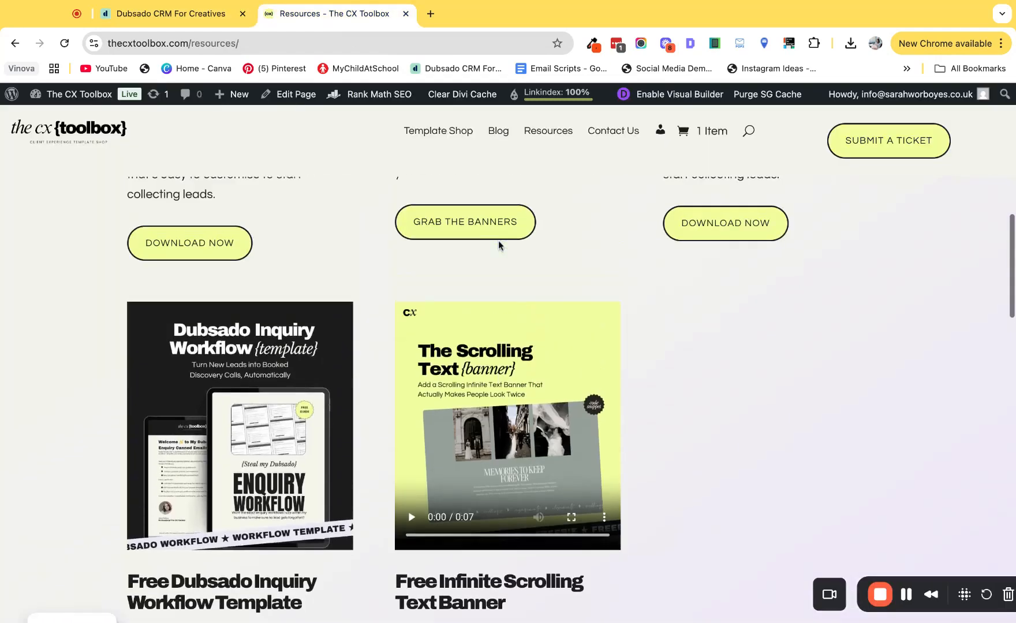
scroll(499, 241, "up", 1)
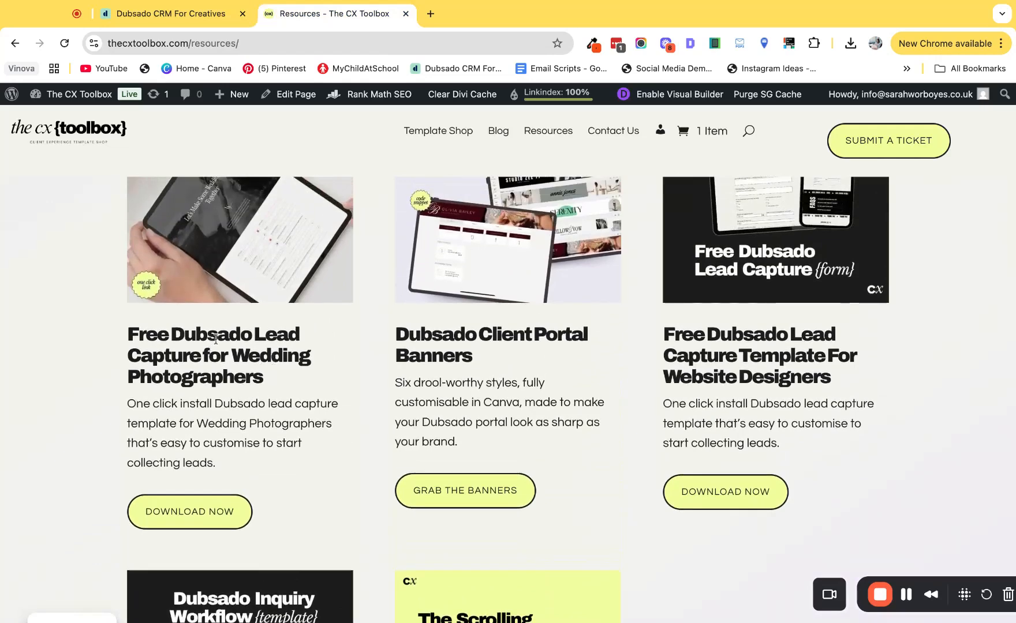
scroll(254, 360, "up", 1)
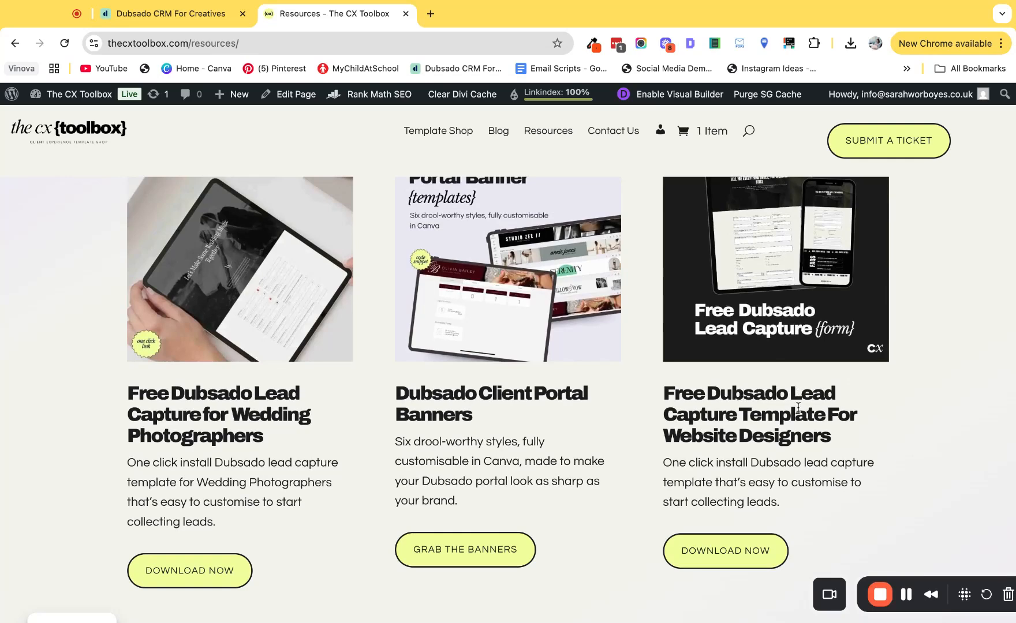
scroll(795, 385, "up", 1)
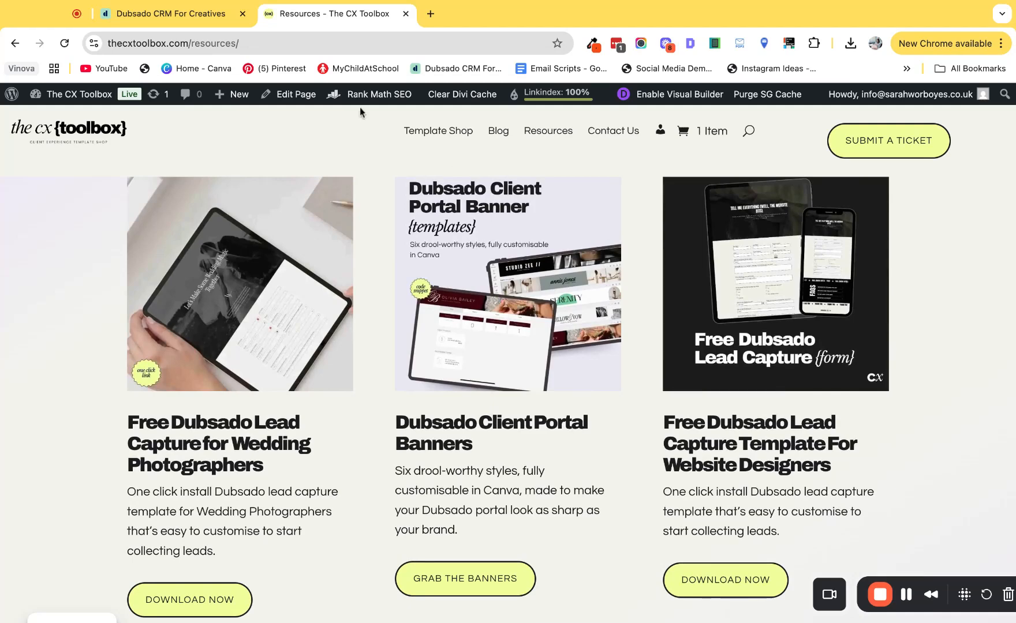
scroll(835, 111, "up", 4)
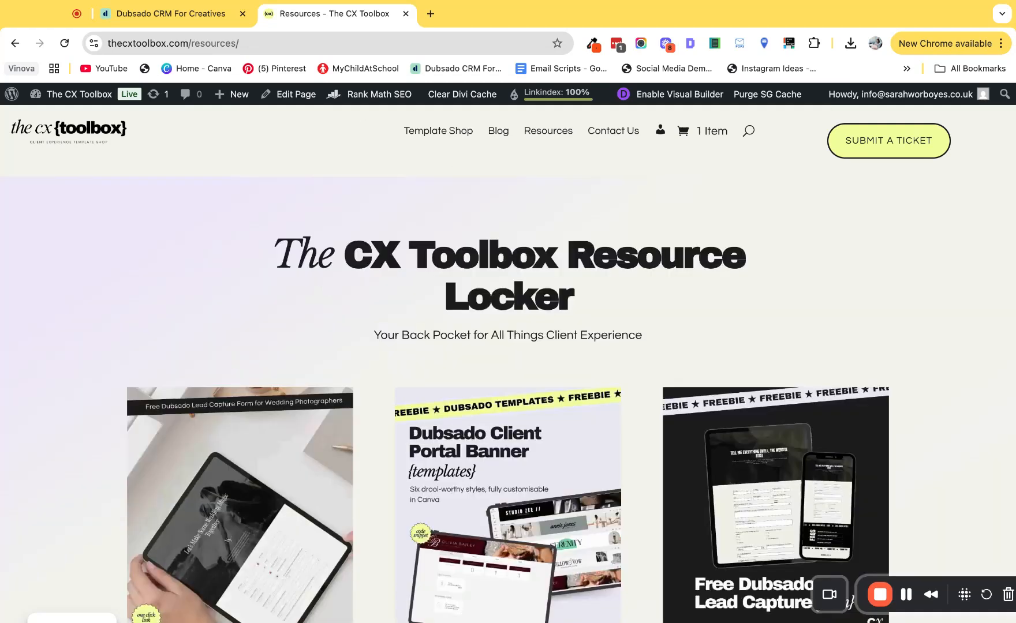